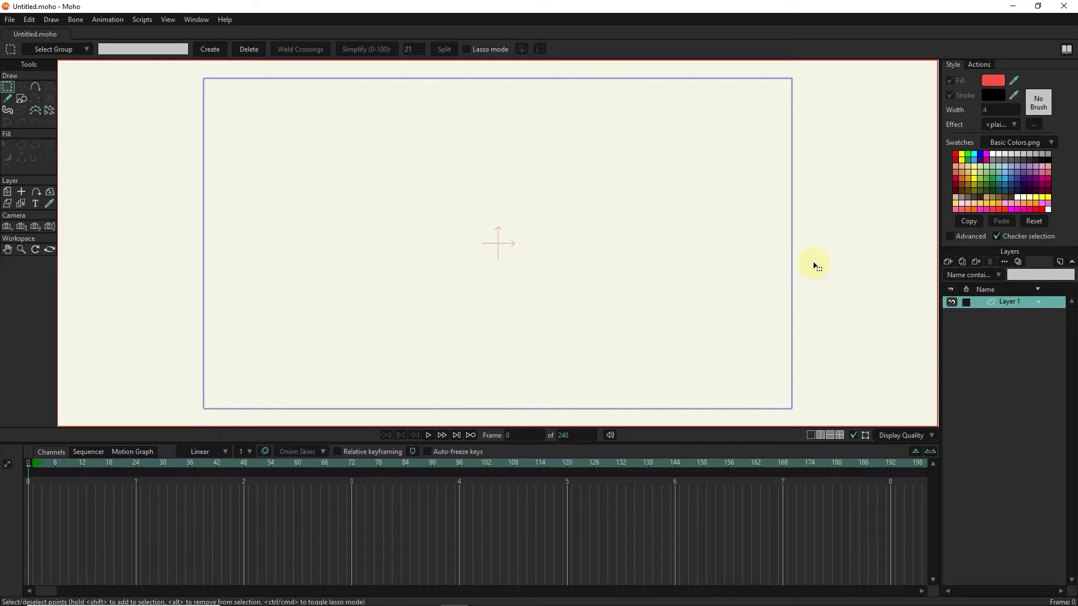
Draw a red rectangle at the top left and a red circle at the top right
left_click(28, 97)
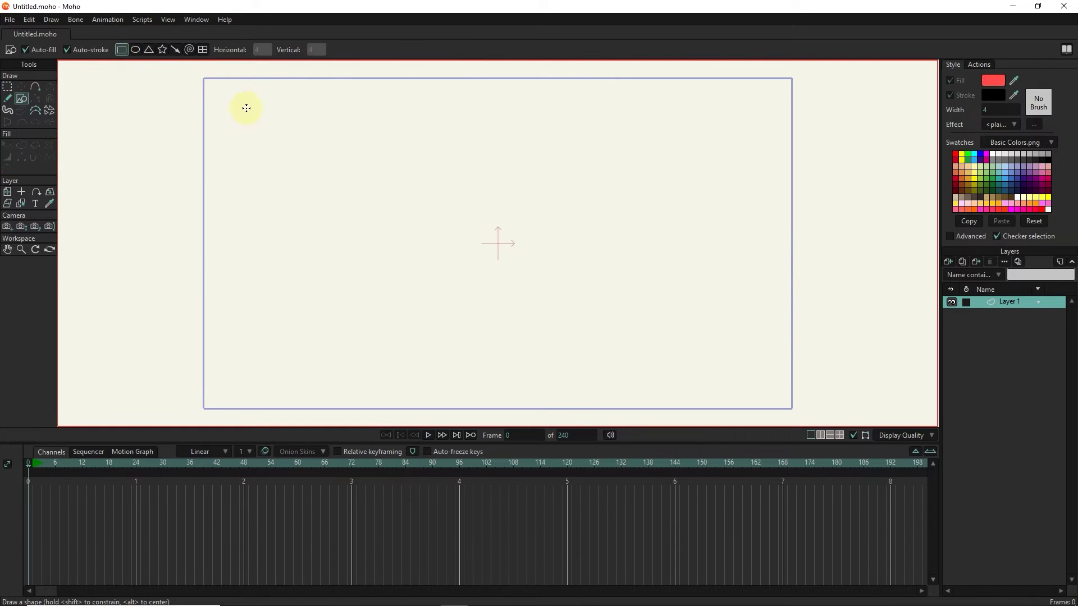
left_click_drag(235, 108, 363, 184)
left_click(135, 49)
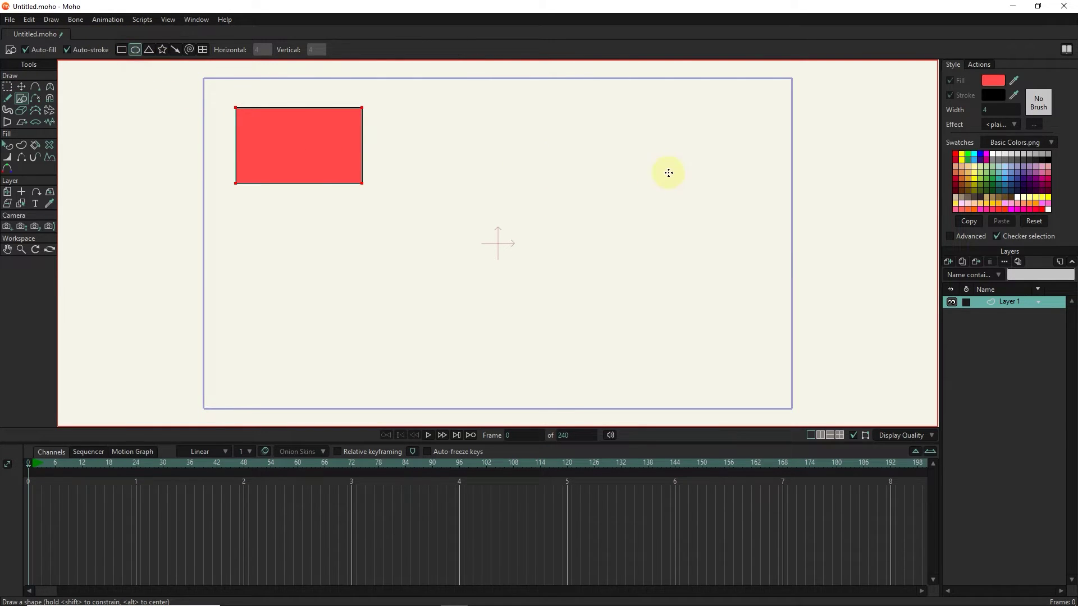
left_click_drag(675, 183, 723, 244)
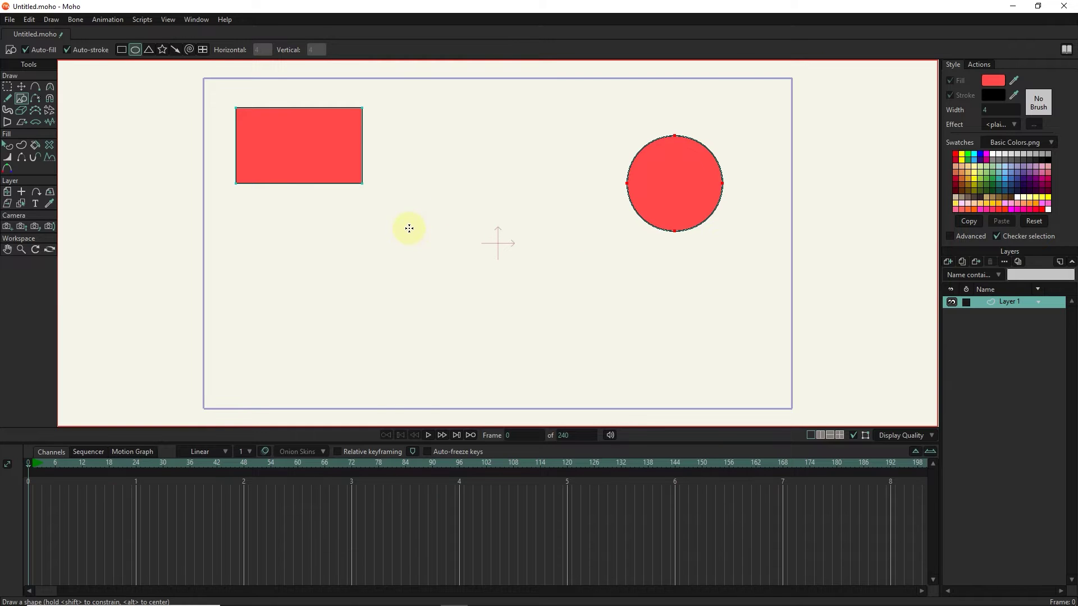
Add a red triangle at the bottom left and a red star at the bottom right
left_click(149, 49)
left_click_drag(275, 304, 371, 403)
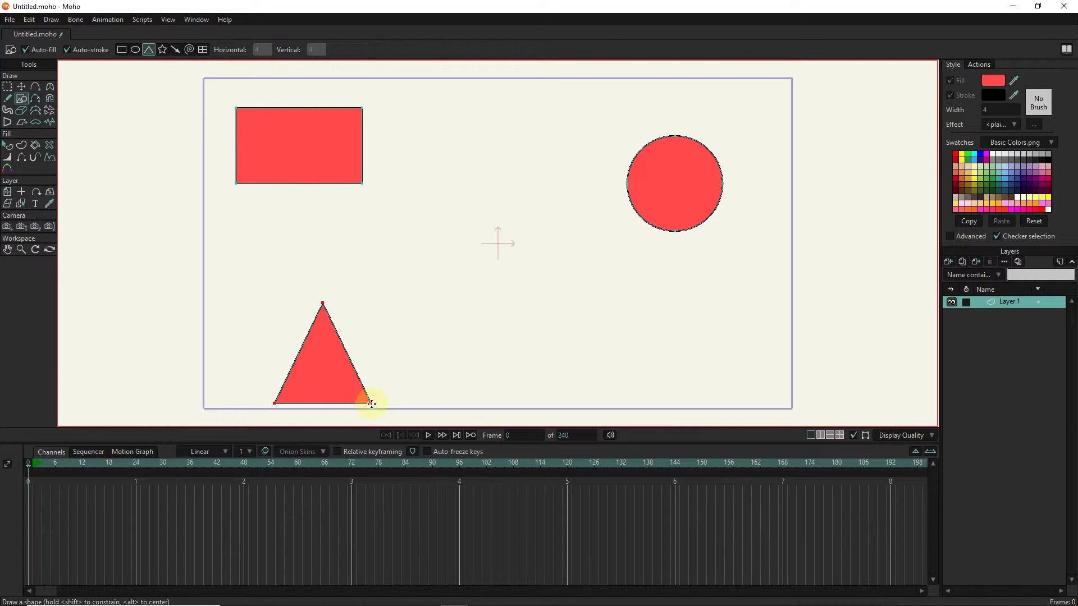
left_click(163, 50)
left_click_drag(649, 321, 699, 359)
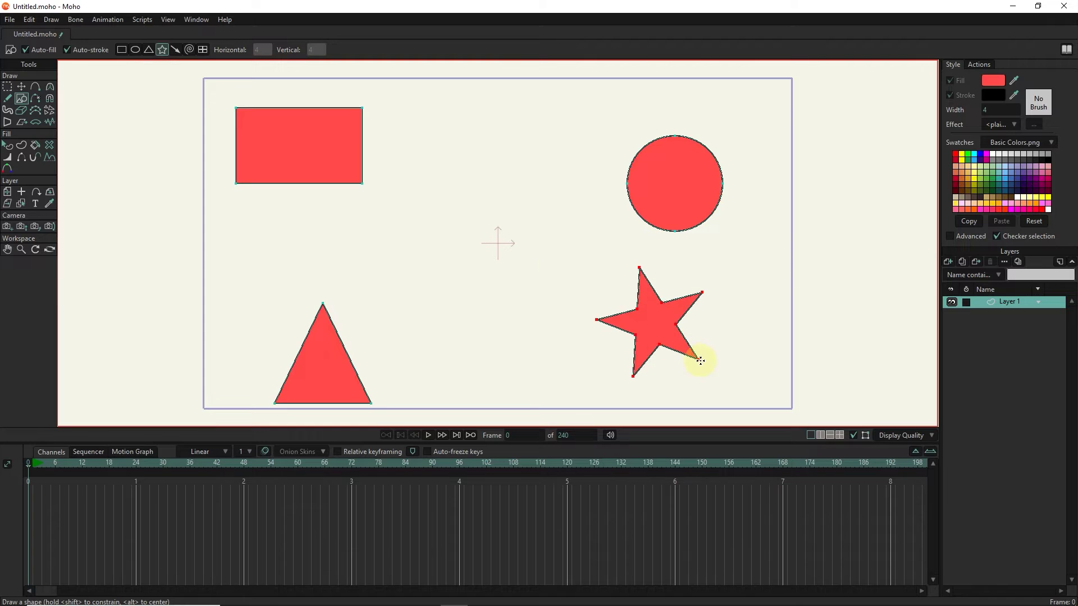
Select all the shapes' points and apply the Wavy warp with a 120-frame duration
left_click(8, 86)
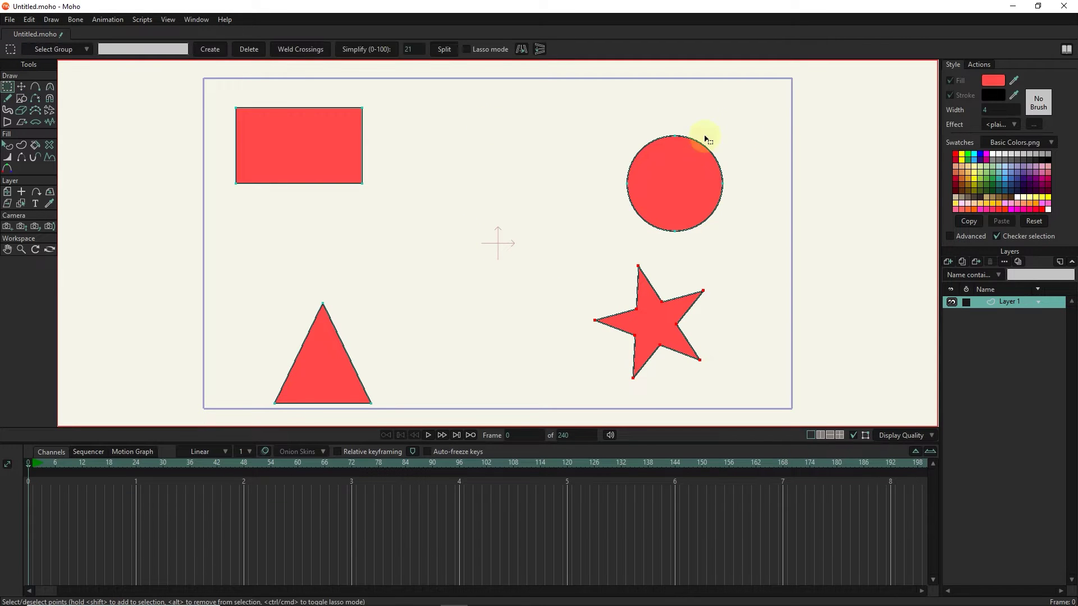
mouse_move(838, 82)
left_mouse_down()
mouse_move(374, 340)
mouse_move(160, 425)
left_mouse_up()
left_click(141, 19)
mouse_move(169, 153)
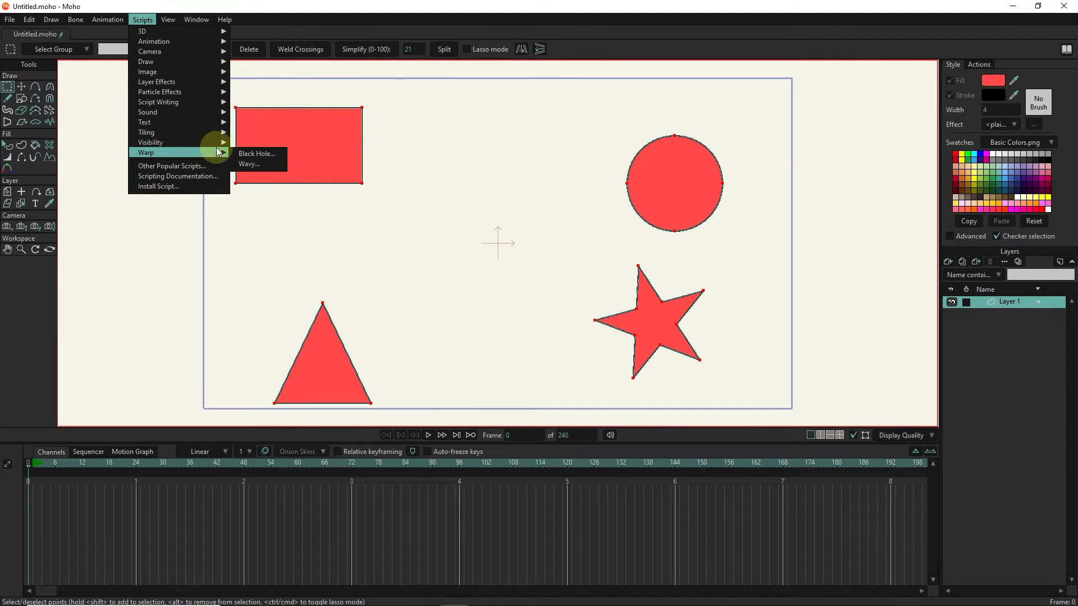
left_click(255, 162)
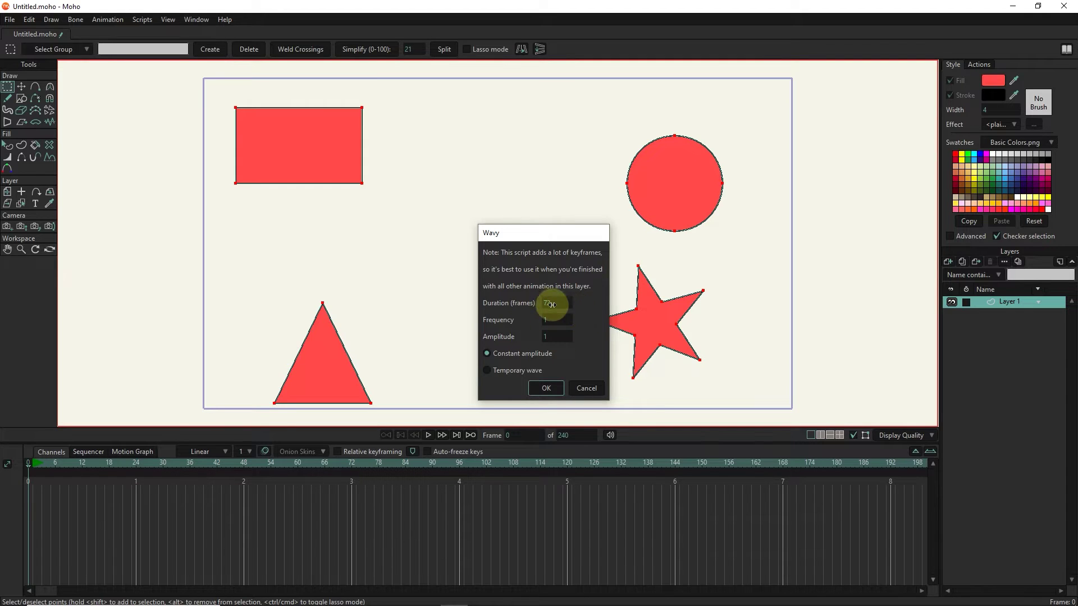
left_click_drag(545, 303, 570, 313)
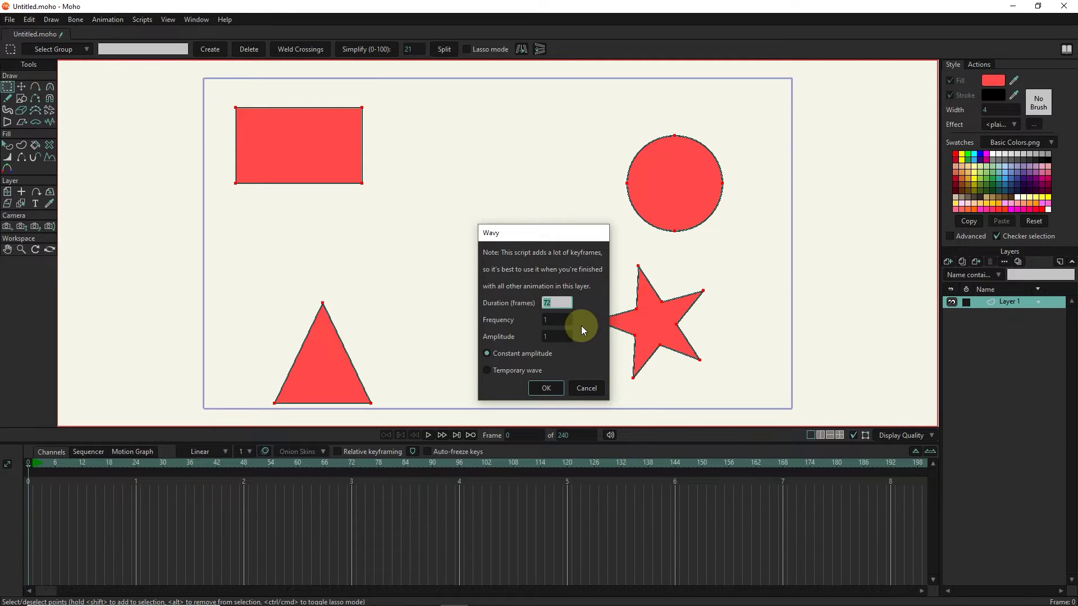
type("120")
left_click(547, 389)
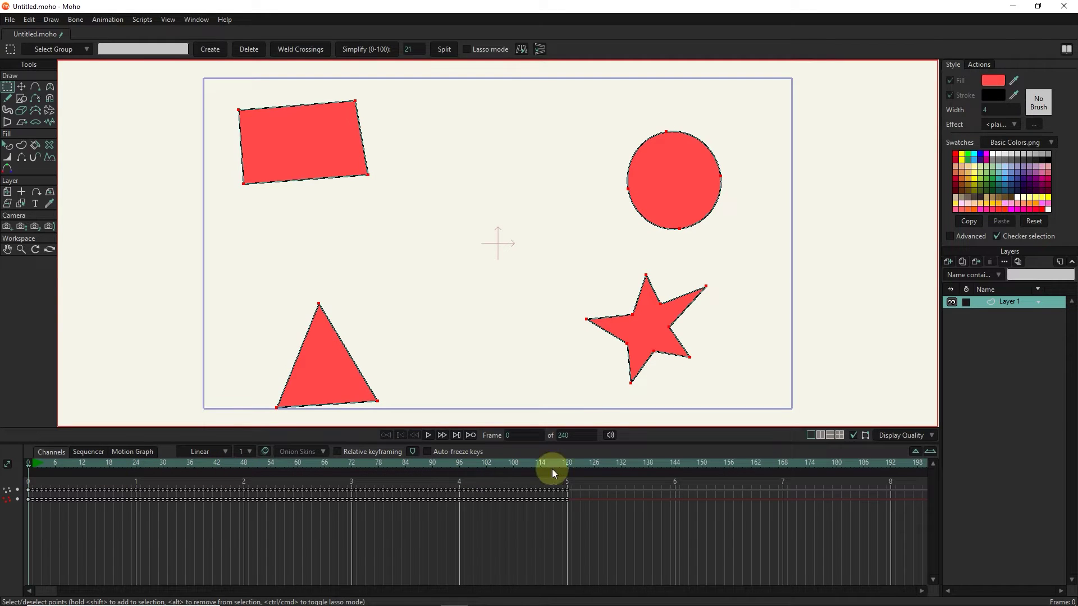
Preview the wavy animation, then delete its keyframes from the timeline
left_click(428, 435)
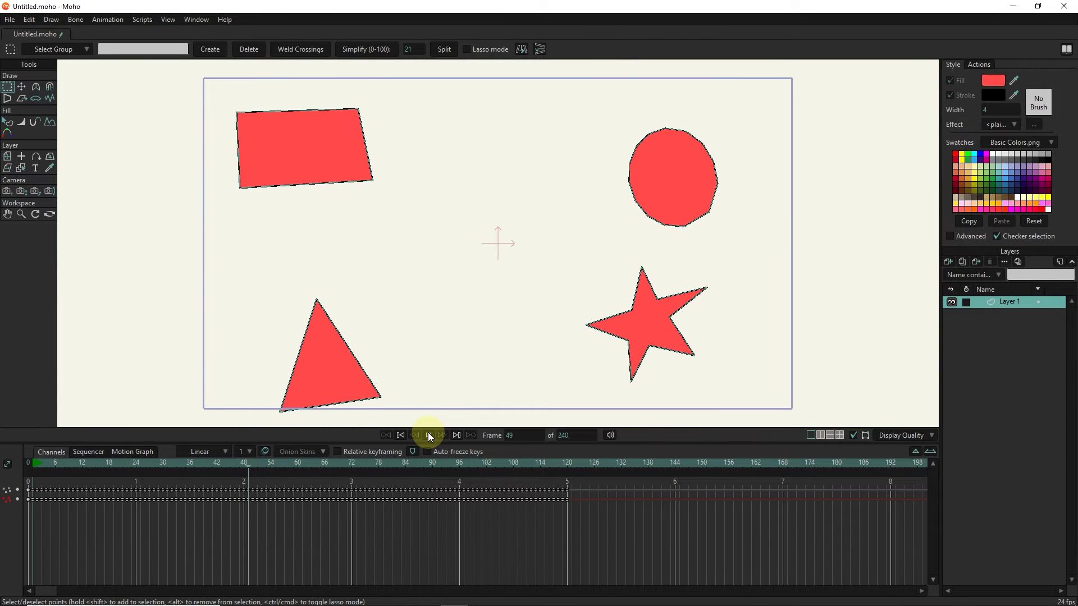
left_click(428, 432)
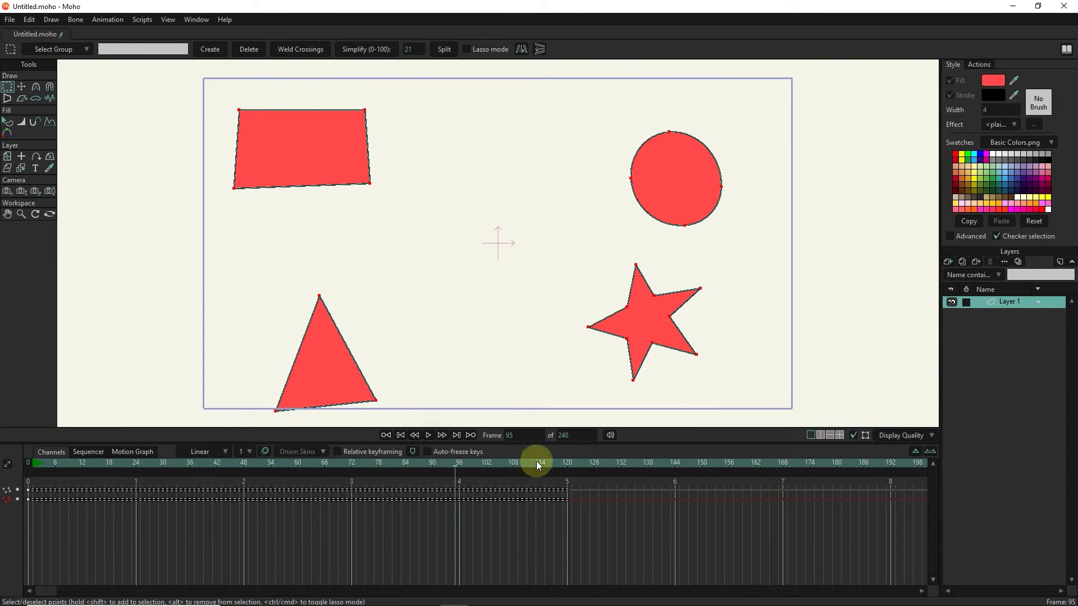
mouse_move(581, 483)
left_mouse_down()
mouse_move(109, 514)
mouse_move(65, 505)
left_mouse_up()
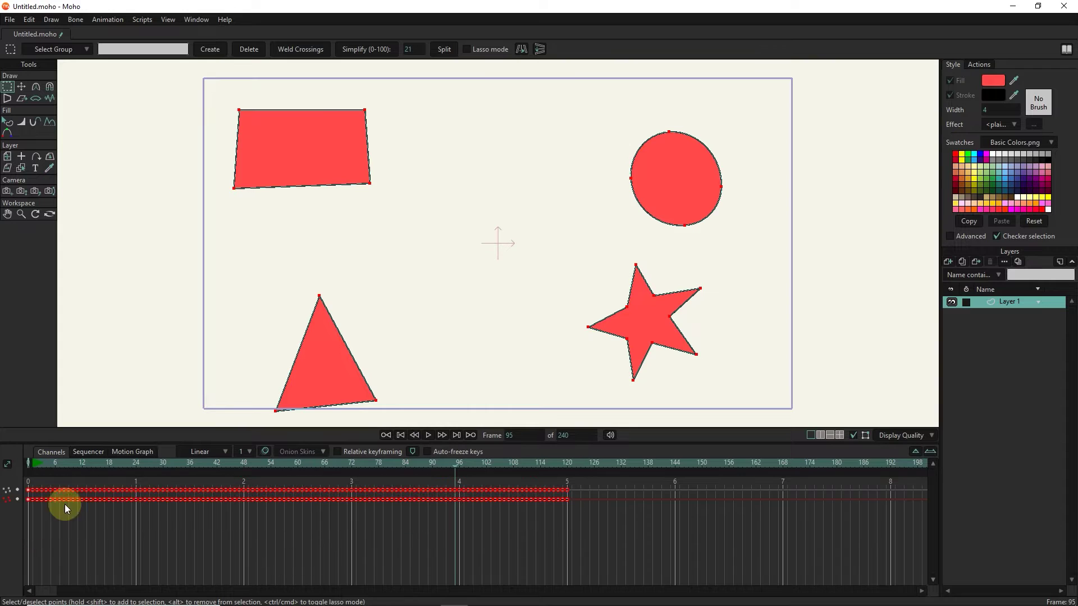
key("Delete")
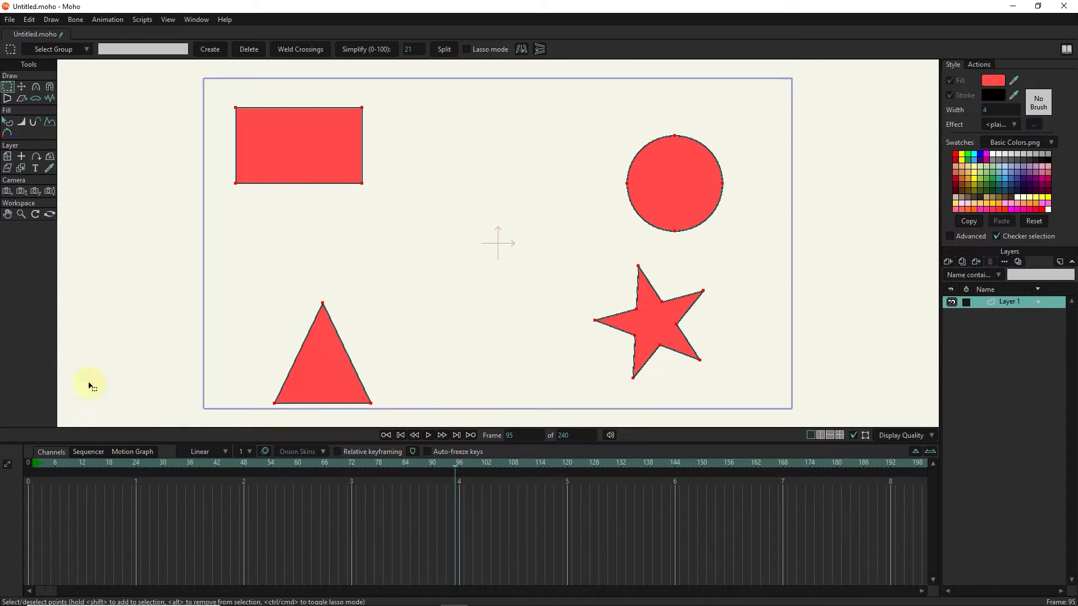
Select the star's points, including its bottom tip, and apply the Wavy warp from frame 95
left_click(8, 87)
left_click_drag(657, 249, 628, 286)
left_click_drag(616, 366, 649, 385)
scroll(654, 385, "up", 3)
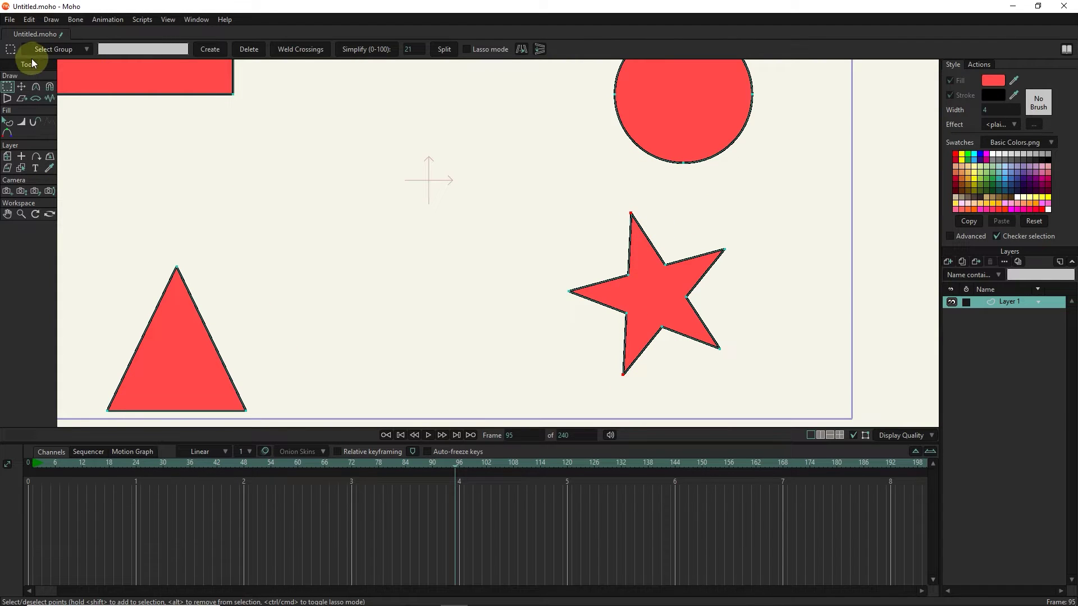
left_click(138, 18)
mouse_move(146, 152)
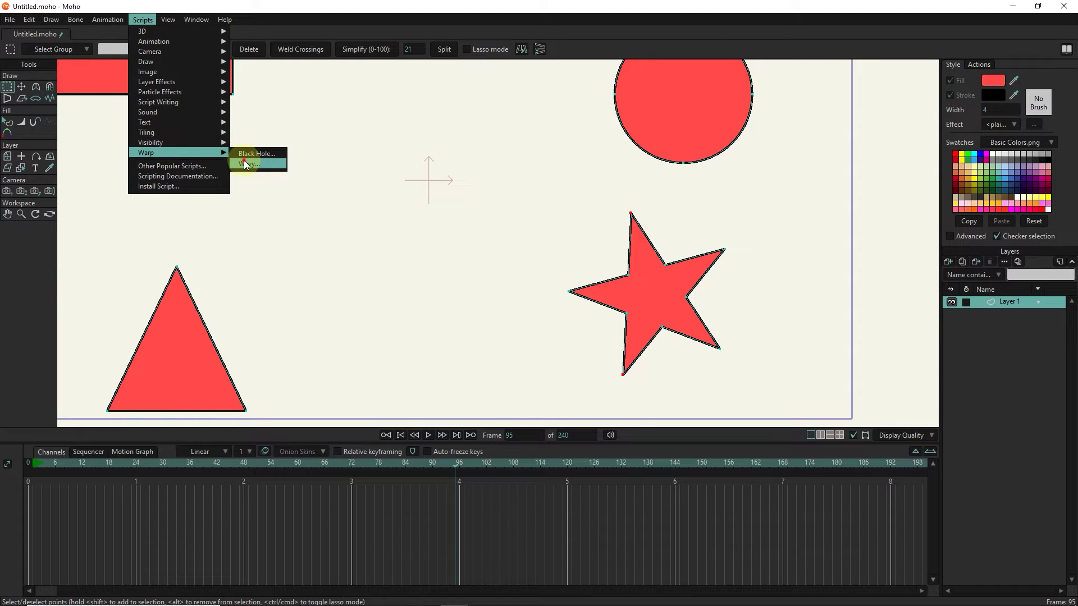
left_click(412, 278)
left_click(546, 387)
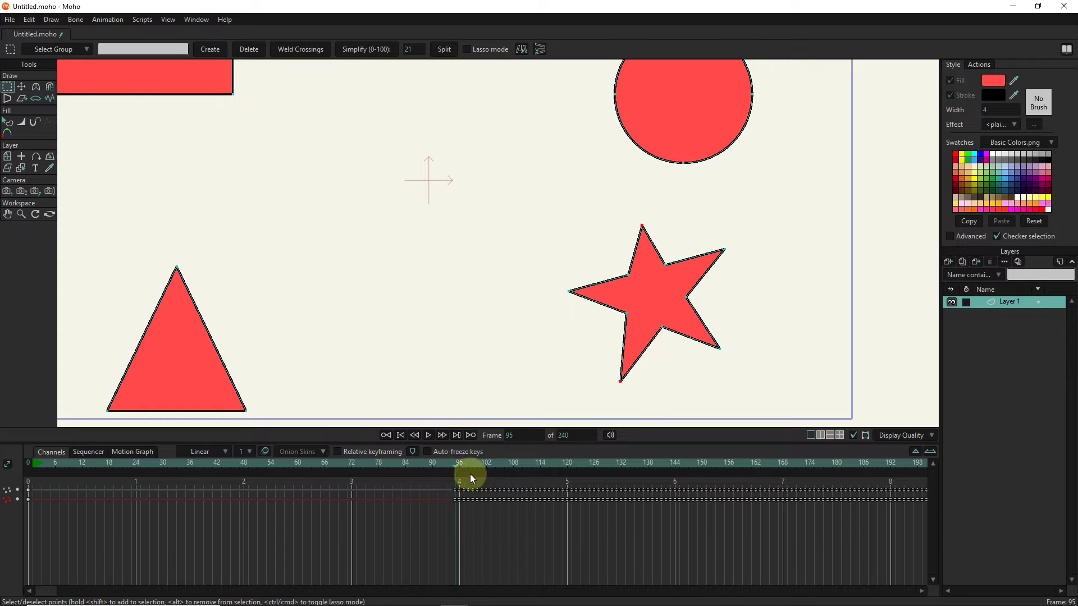
Play the star's wavy animation, stop it and rewind to frame 0
left_click(427, 435)
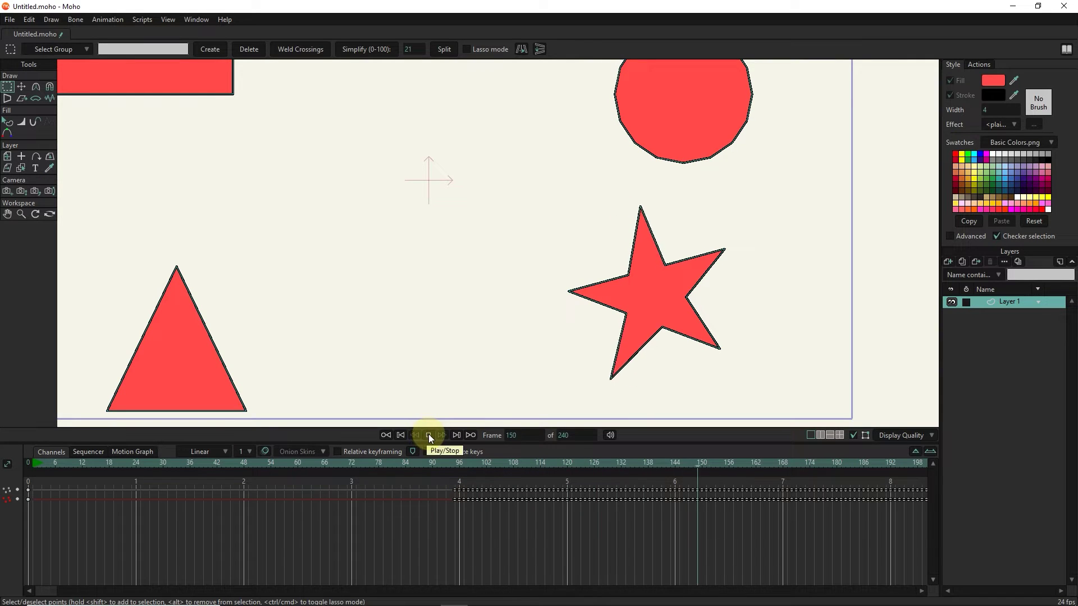
left_click(429, 434)
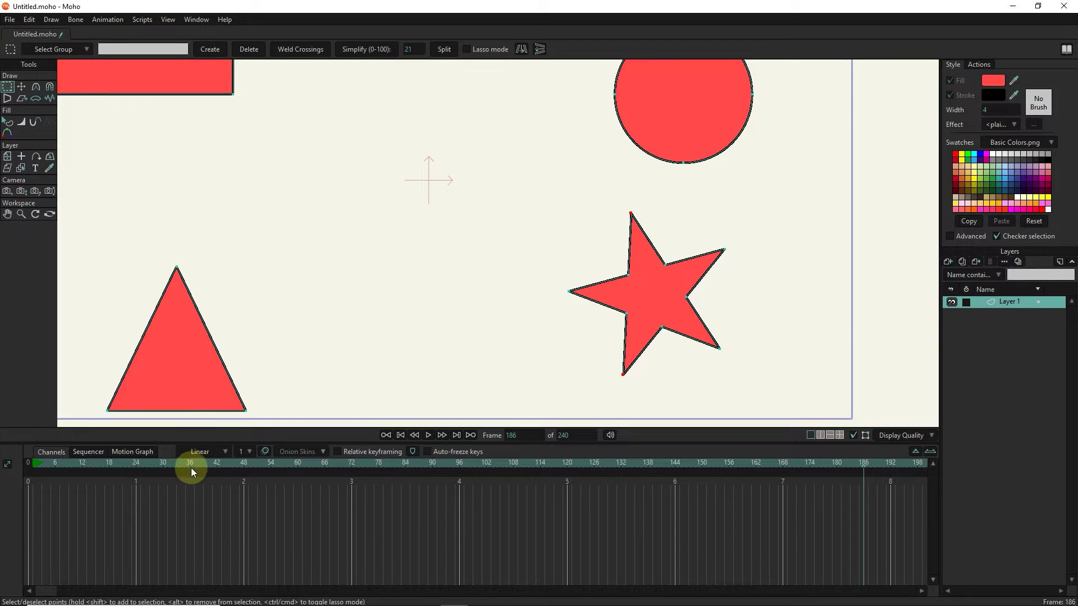
left_click_drag(191, 468, 6, 461)
scroll(260, 306, "down", 3)
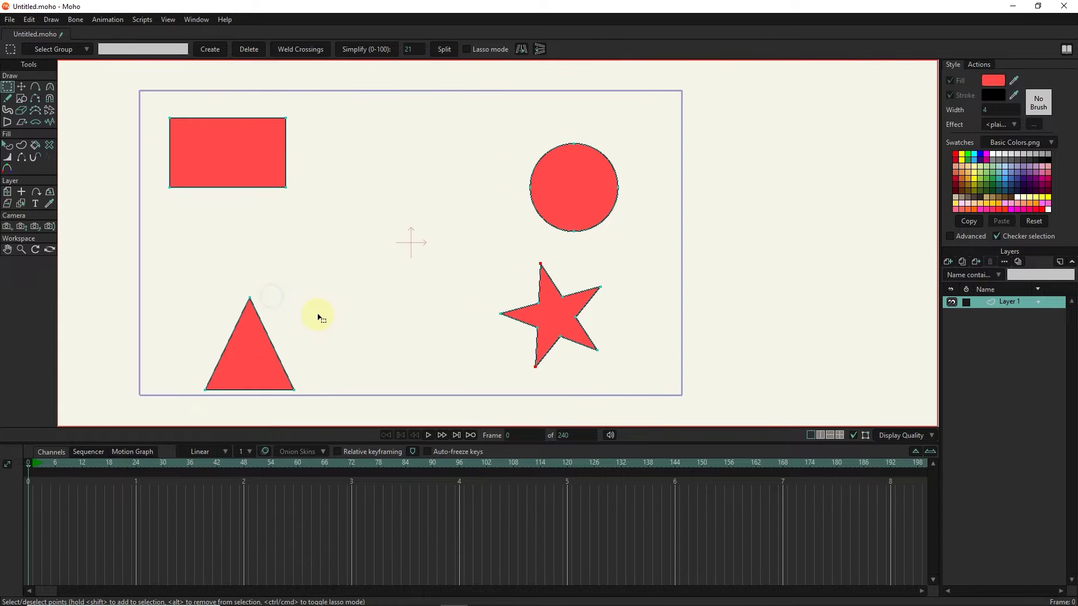
Recentre the view and apply a 48-frame Black Hole warp to the shapes
left_click_drag(319, 318, 330, 318)
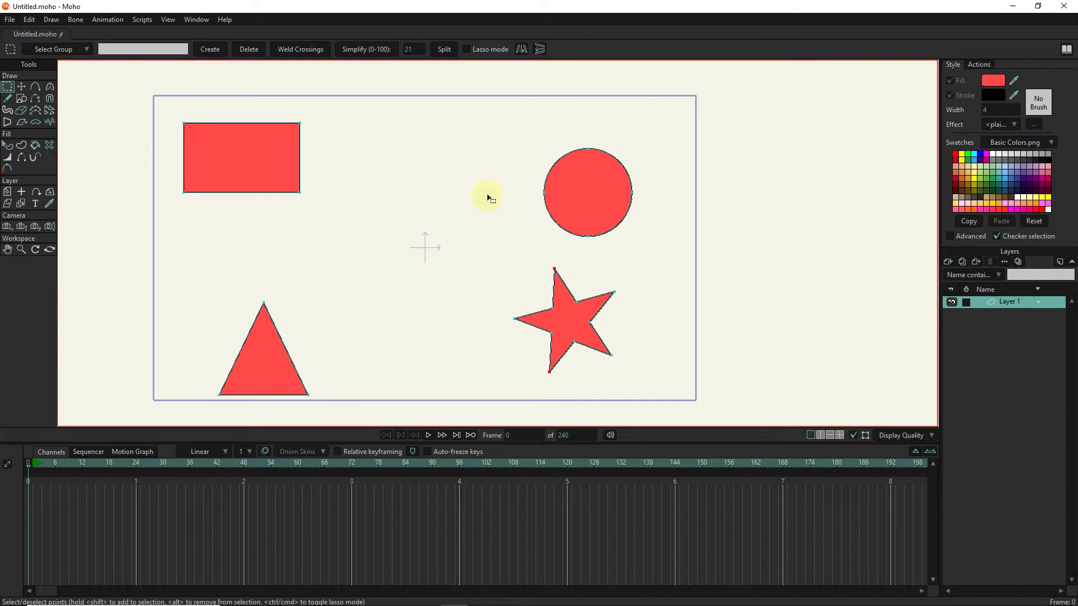
left_click(143, 20)
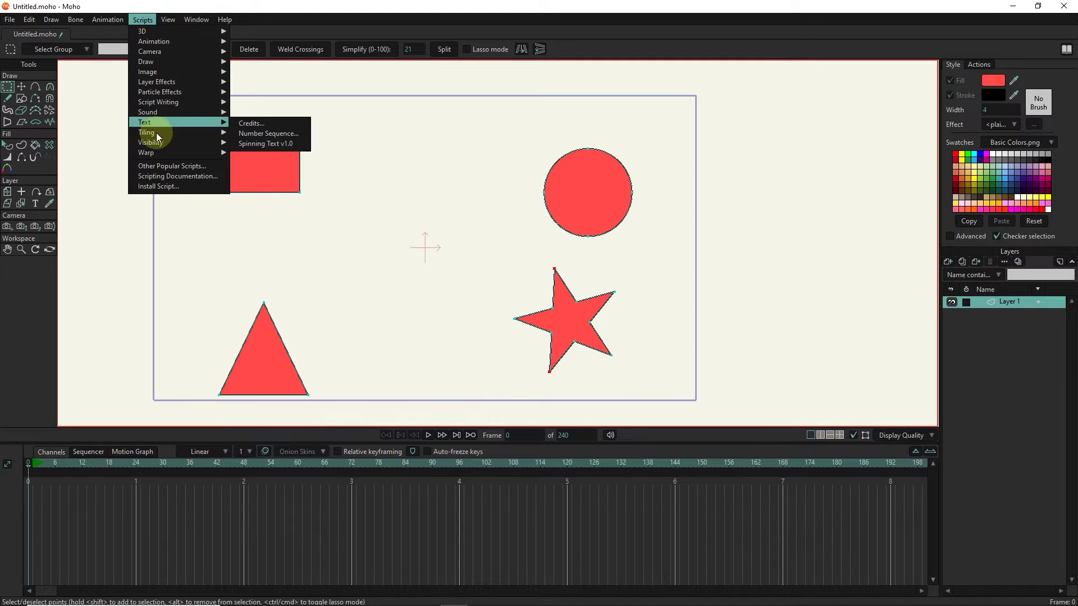
mouse_move(147, 152)
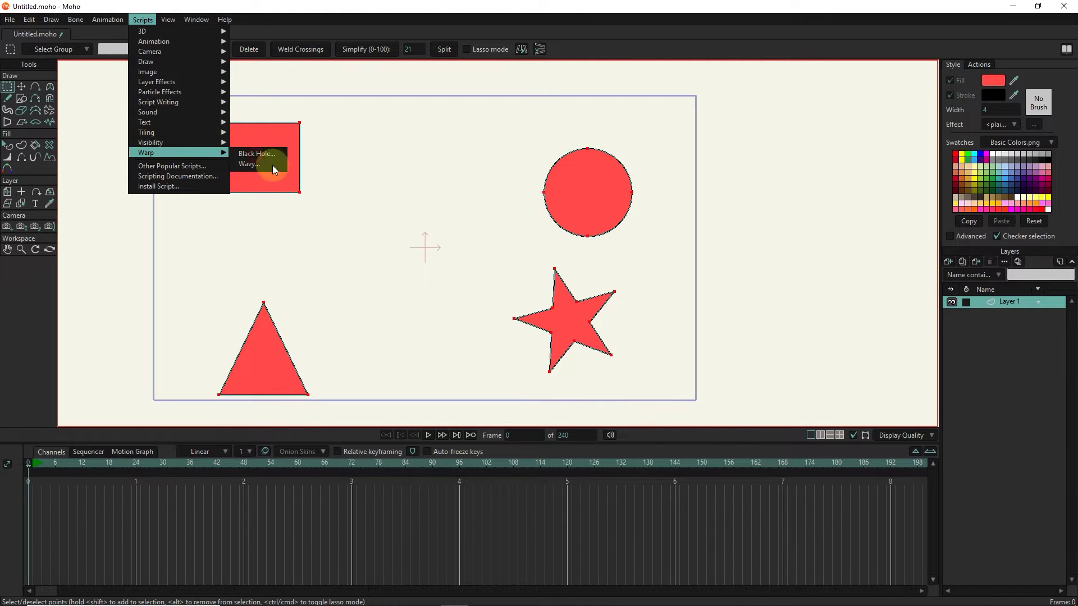
left_click(254, 154)
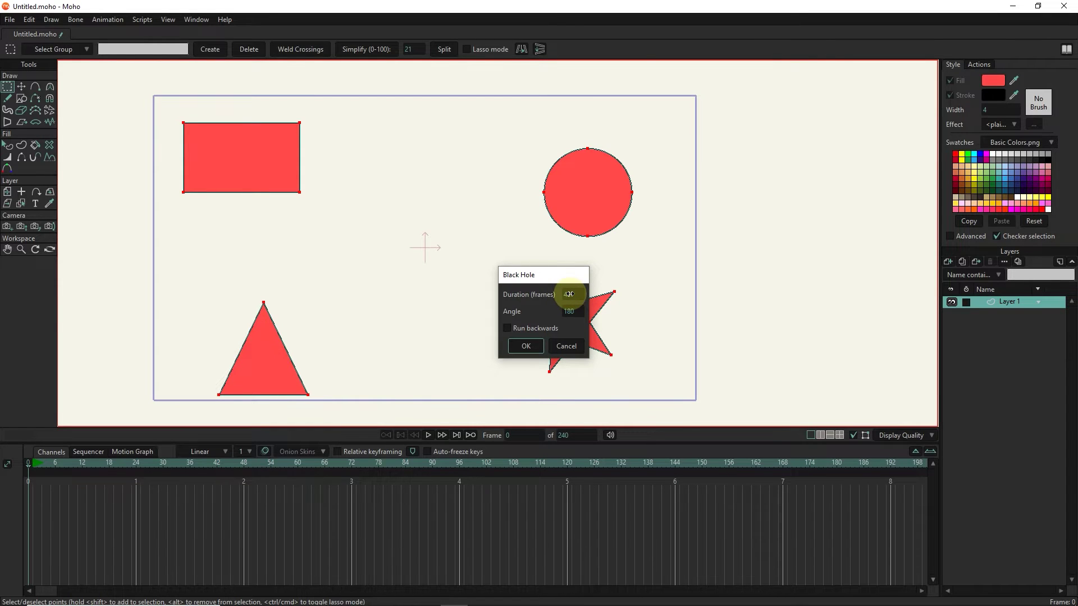
left_click(521, 346)
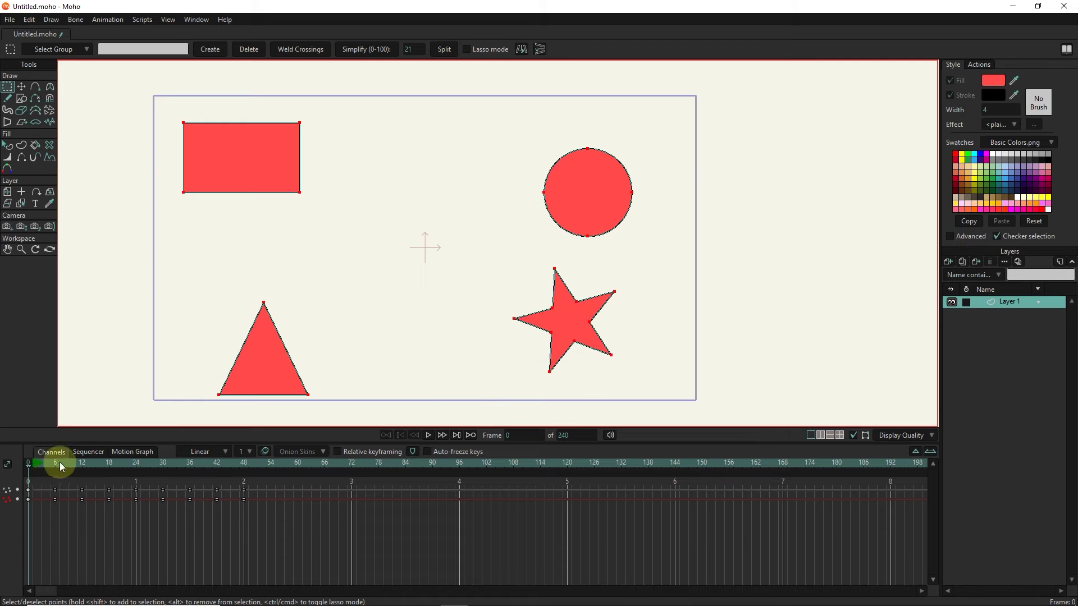
Preview the Black Hole swirl, return to frame 0 and select all its keyframes
left_click(428, 434)
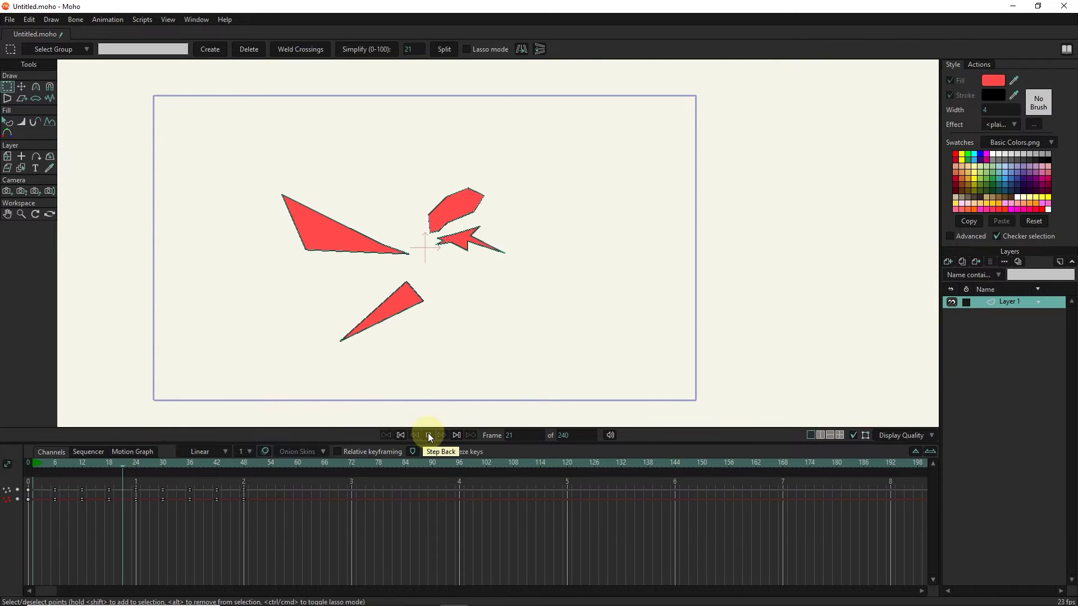
left_click(428, 434)
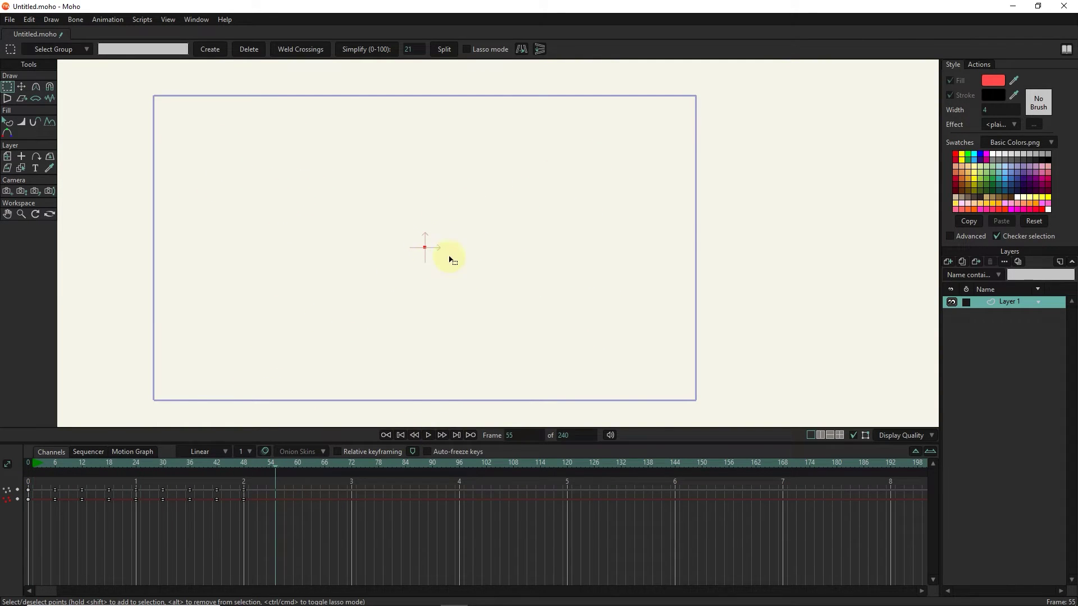
left_click(264, 454)
mouse_move(277, 459)
left_mouse_down()
mouse_move(162, 479)
mouse_move(33, 474)
left_mouse_up()
left_click_drag(256, 476, 18, 534)
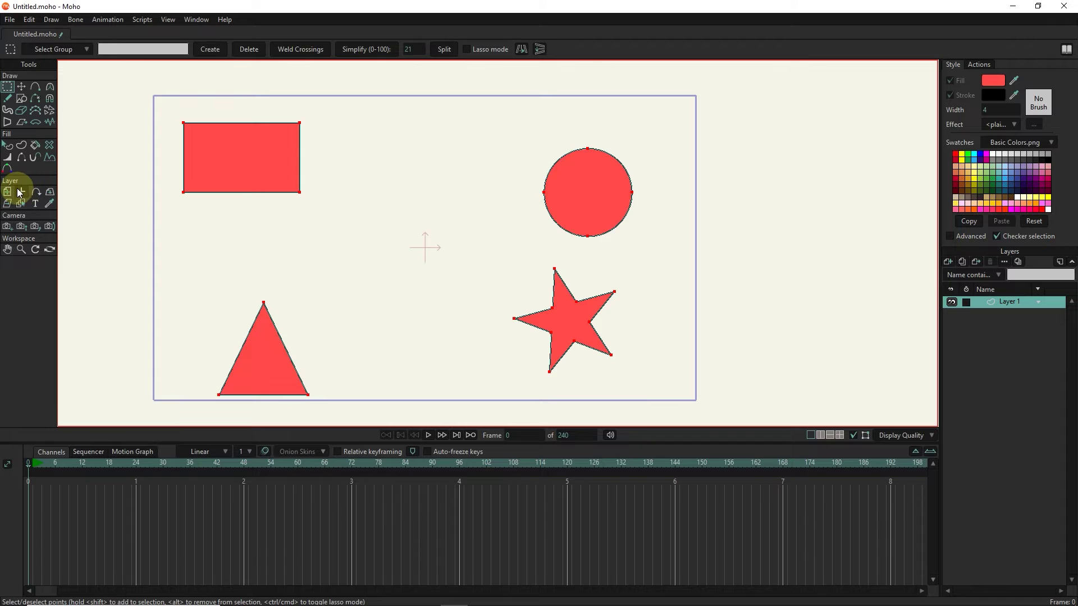
Move the layer origin near the top centre of the frame and select the star's points
left_click(21, 192)
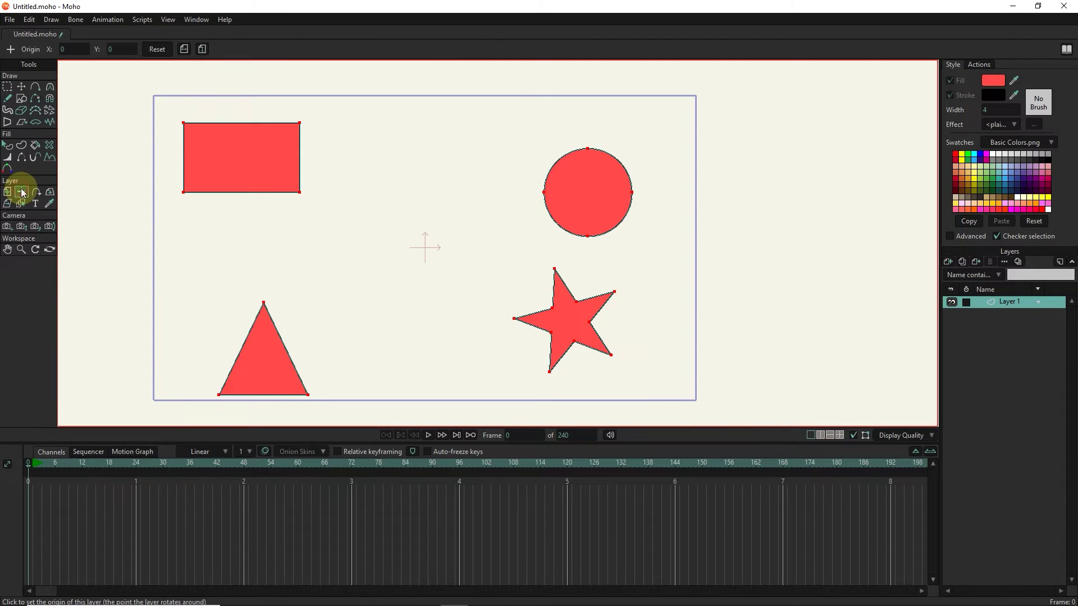
left_click(429, 120)
left_click(10, 87)
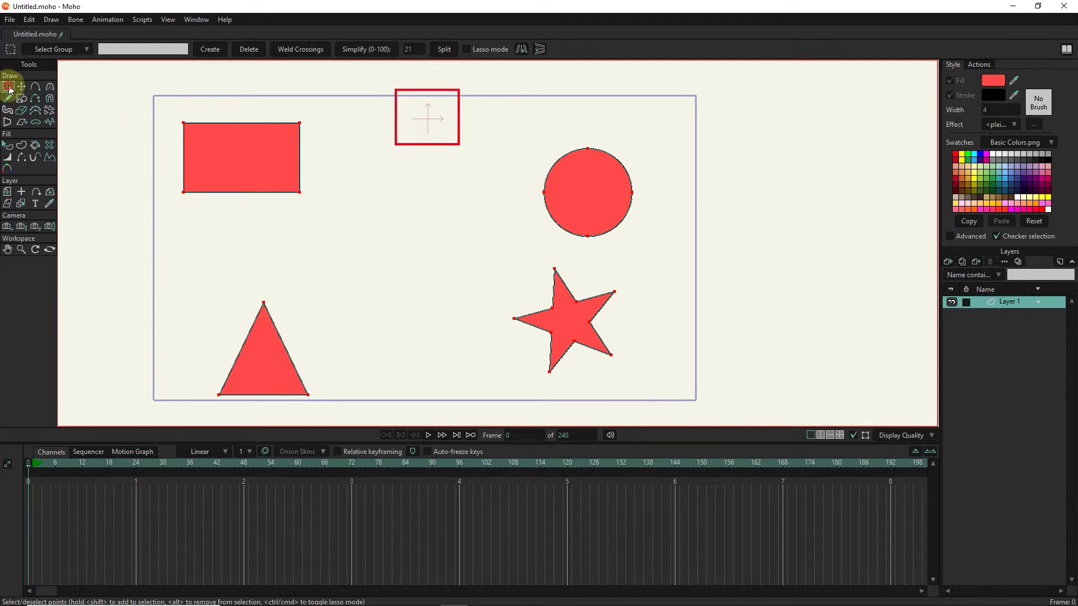
left_click_drag(650, 255, 459, 393)
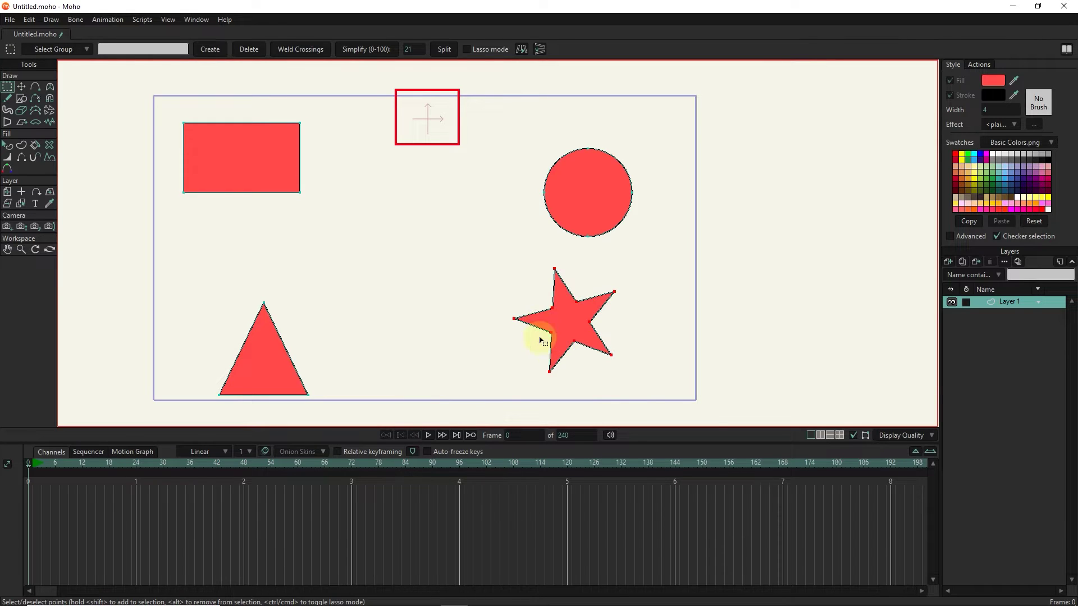
left_click(140, 21)
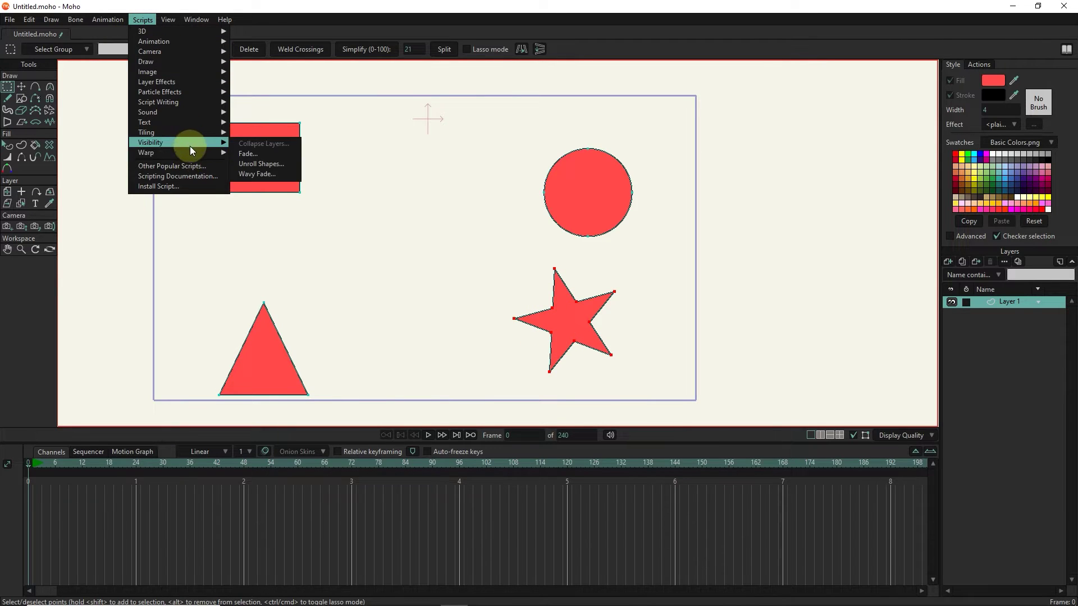
Apply a backwards 48-frame Black Hole warp (angle 180) to the star and preview it
mouse_move(147, 152)
left_click(249, 153)
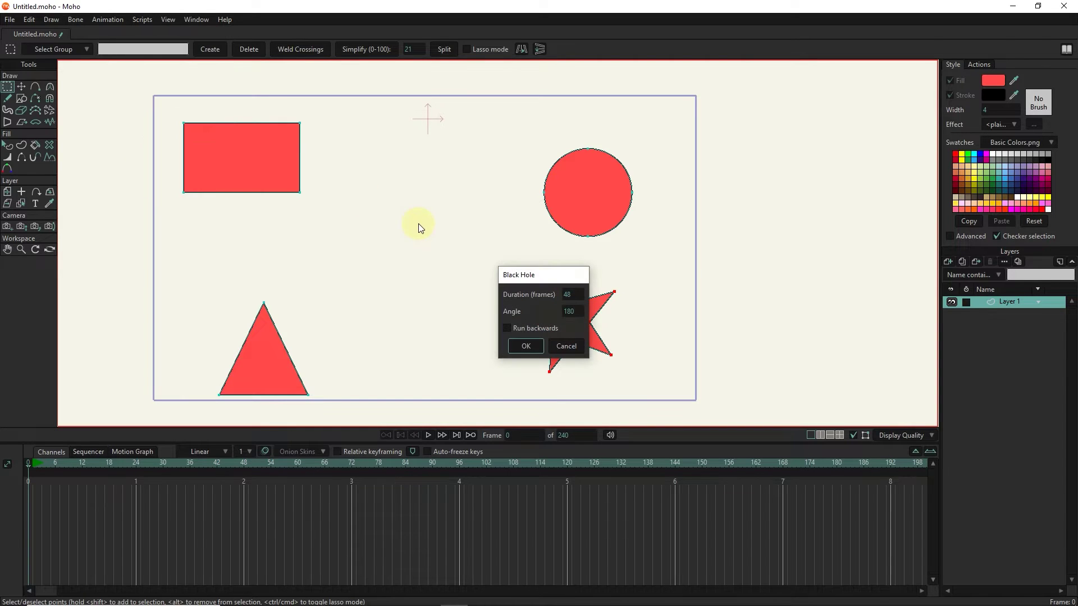
left_click(533, 346)
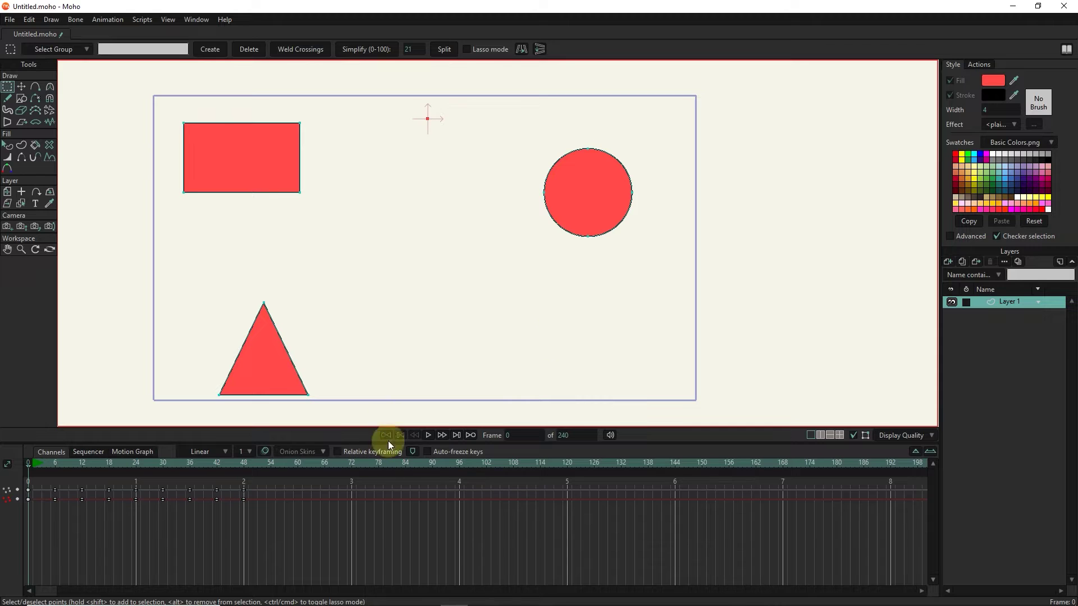
left_click(430, 433)
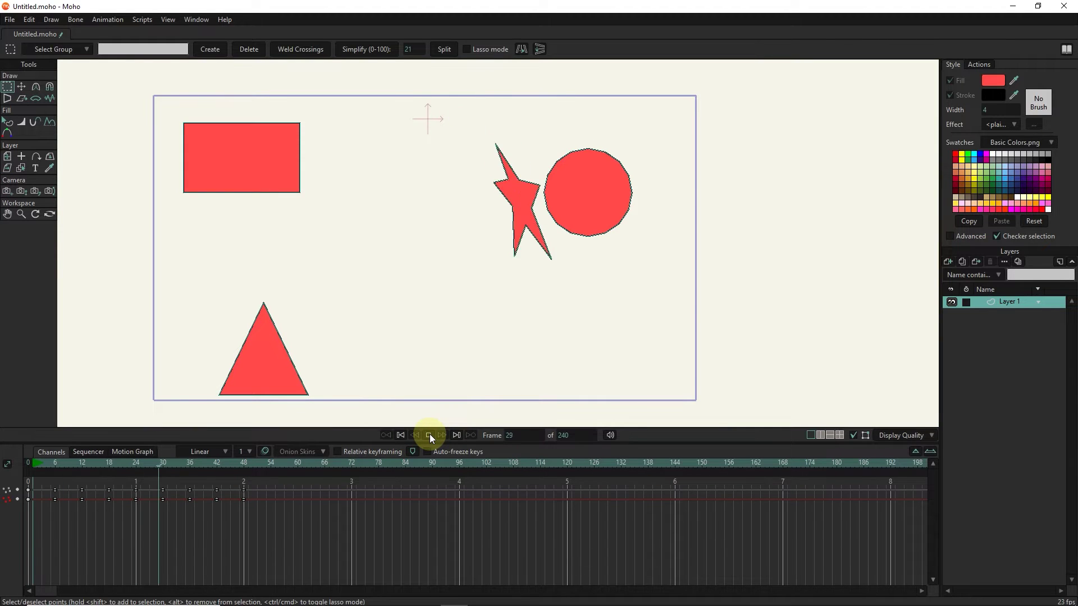
left_click(429, 433)
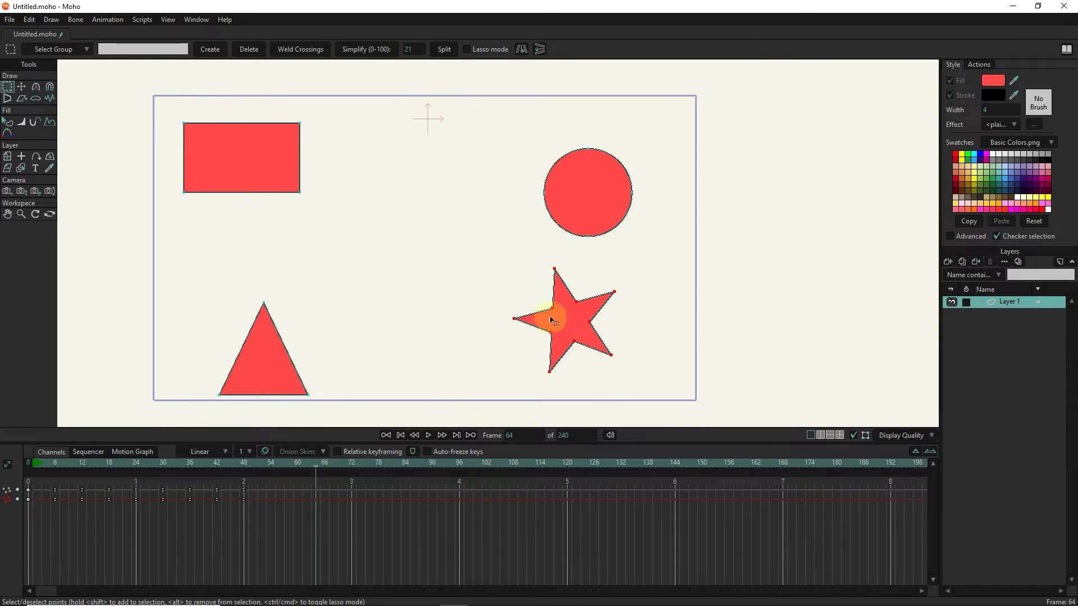
Move the layer origin back near the frame centre and rewind to frame 0
left_click(554, 335)
left_click(22, 156)
left_click(411, 243)
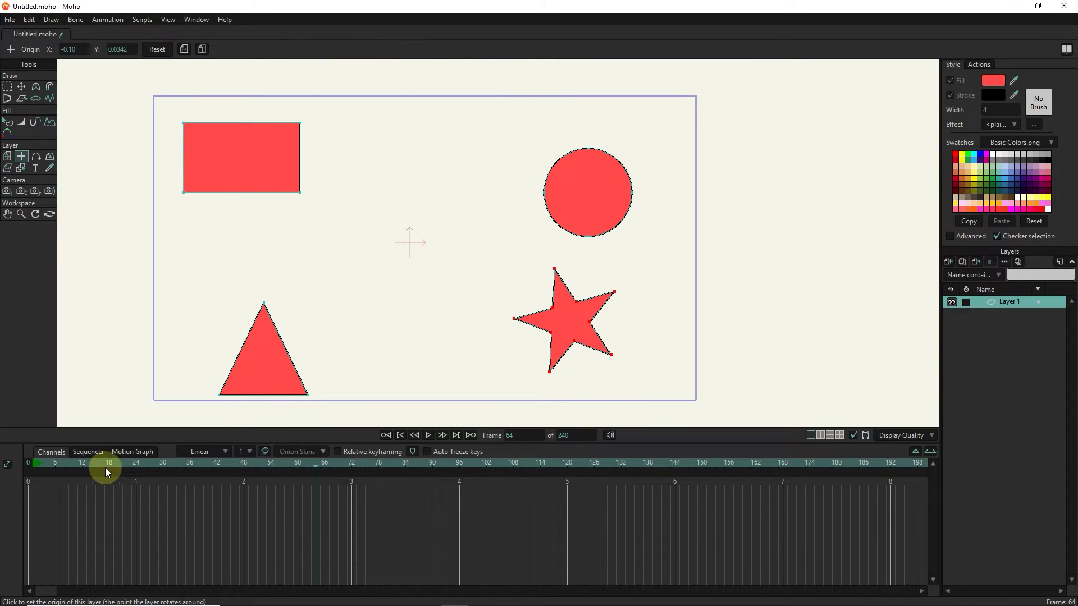
left_click_drag(127, 463, 31, 464)
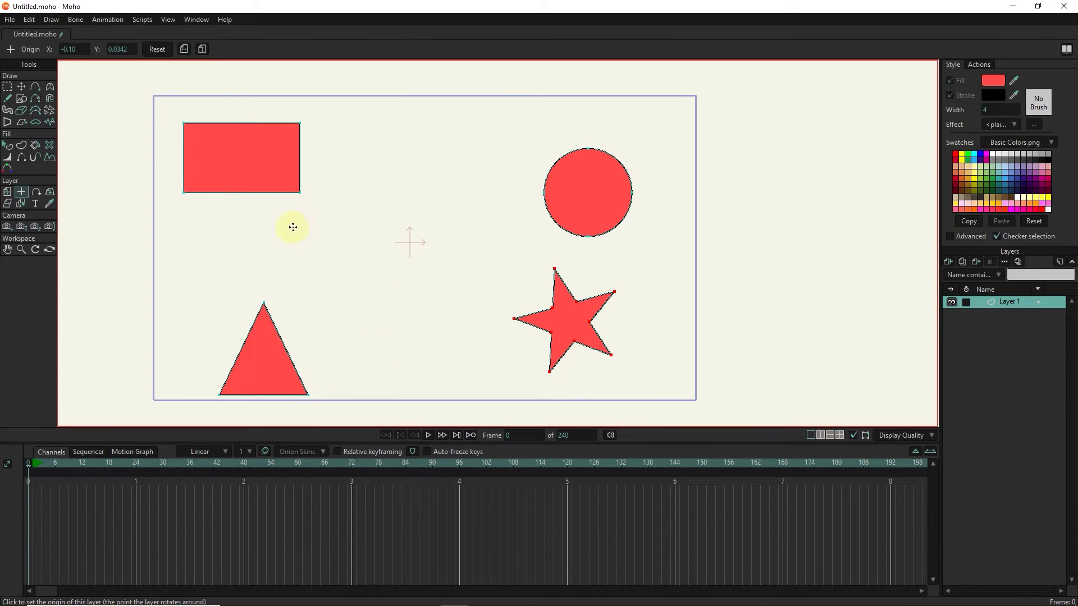
Apply a 24-frame blurred Fade to the layer and scrub partway through it
left_click(153, 18)
mouse_move(160, 142)
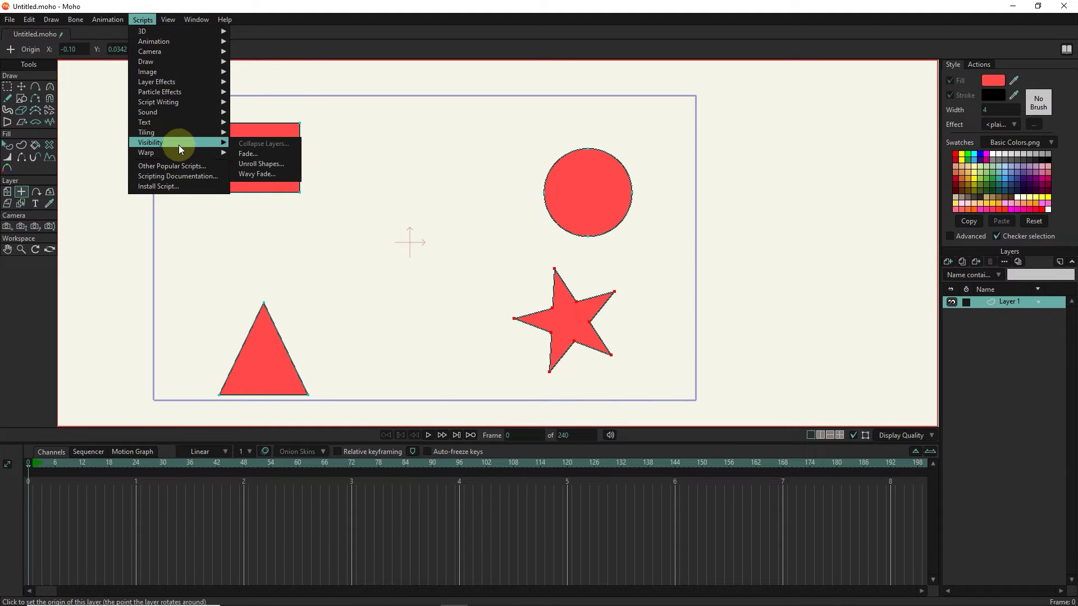
left_click(255, 154)
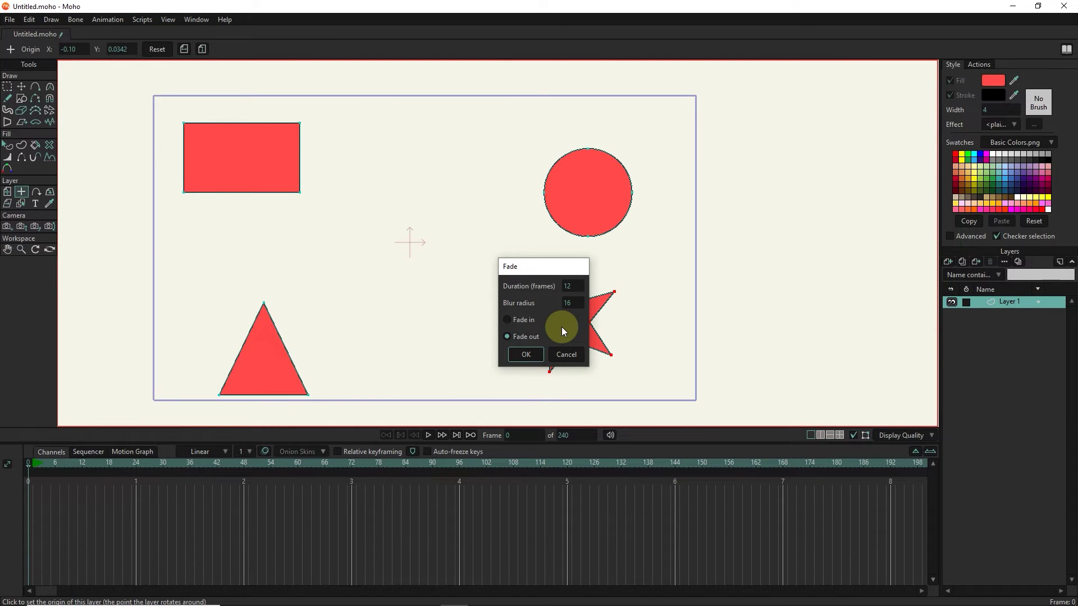
type("24")
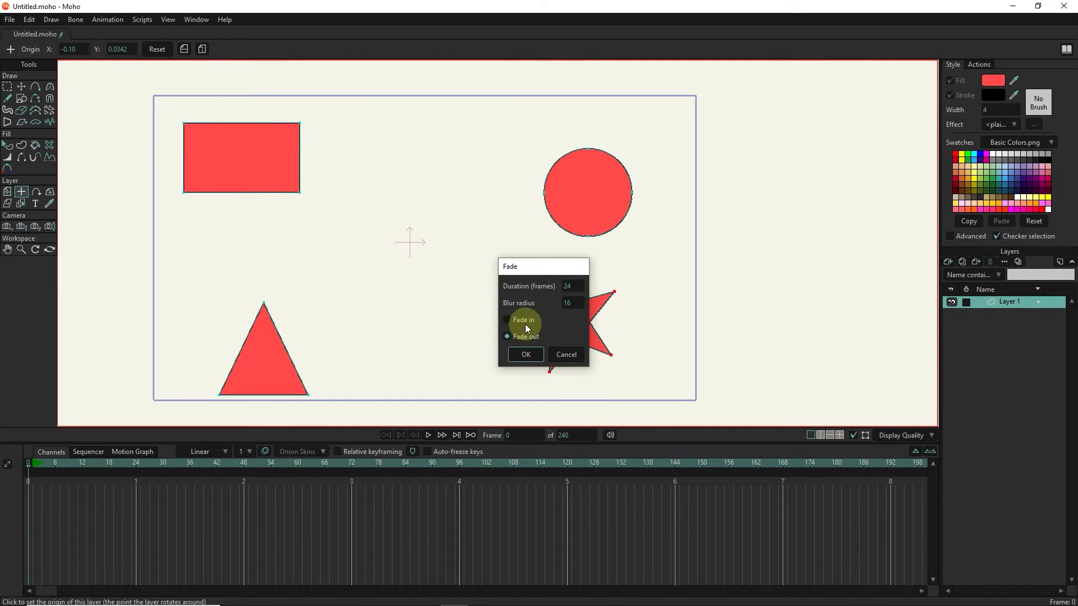
left_click(527, 356)
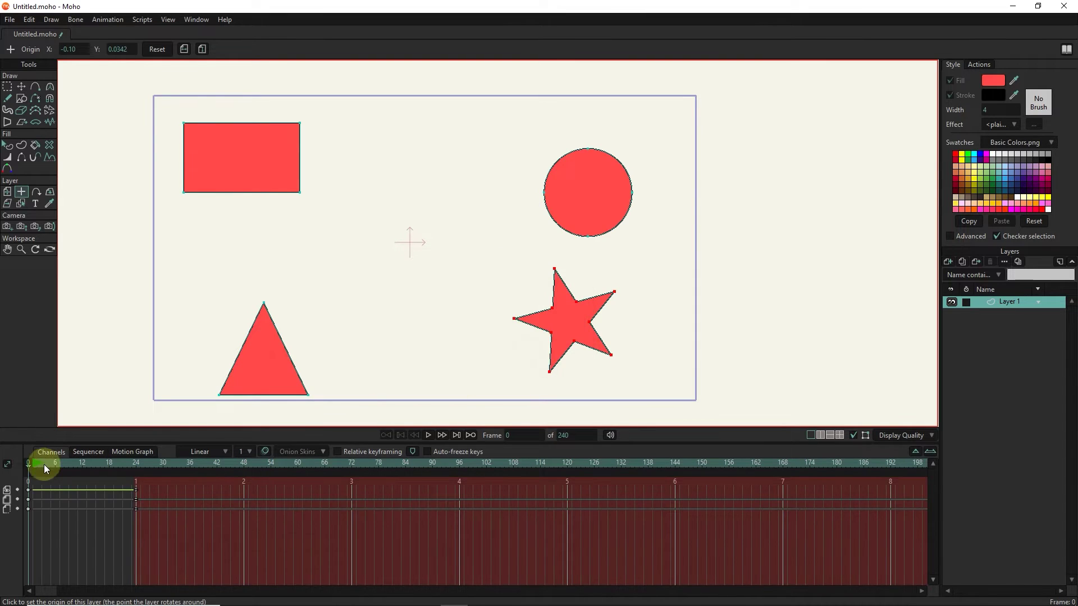
mouse_move(44, 465)
left_mouse_down()
mouse_move(174, 466)
mouse_move(2, 463)
left_mouse_up()
Apply Unroll Shapes with Show shapes and Cascade, play it, then rewind to frame 0
left_click(261, 342)
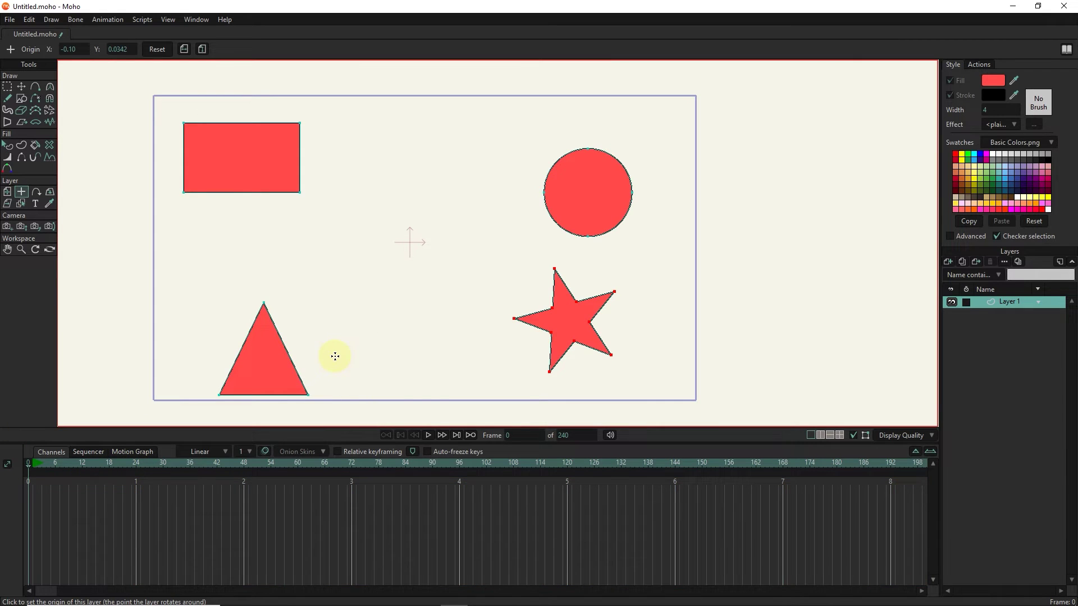
left_click(142, 21)
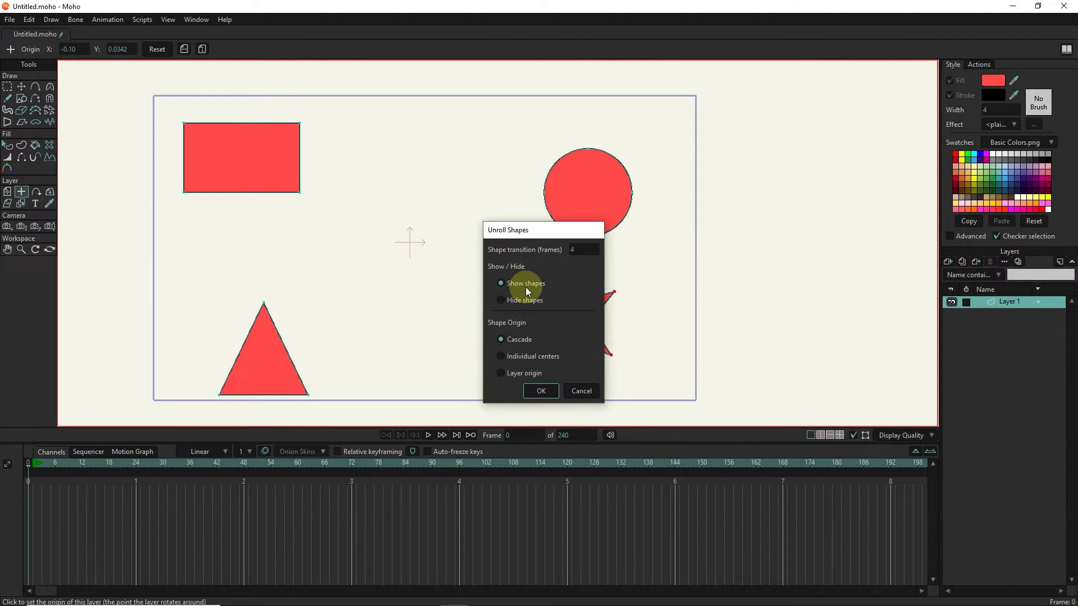
left_click(542, 389)
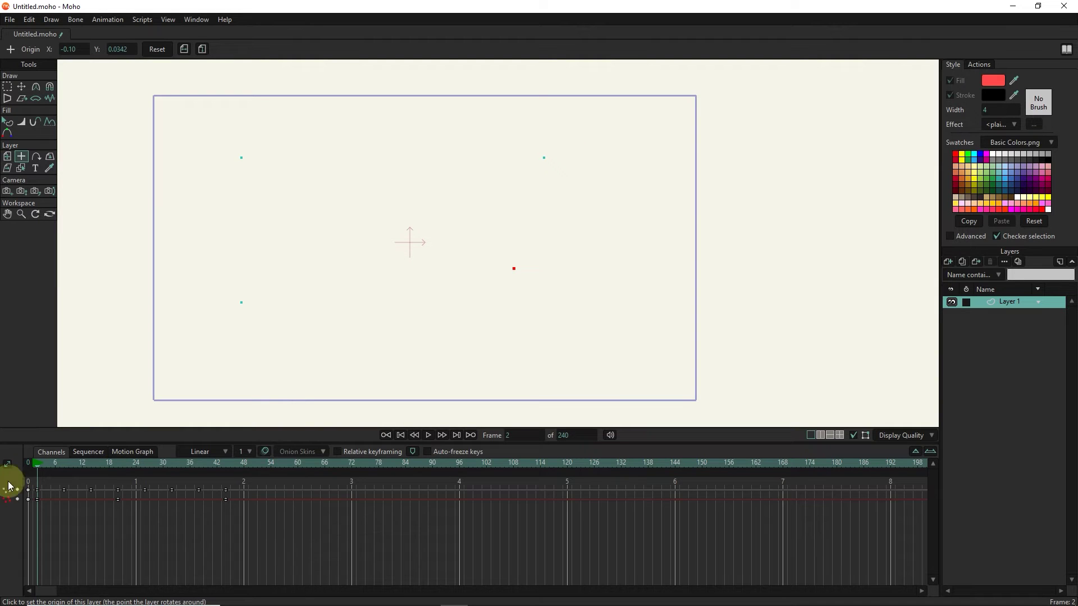
left_click(428, 435)
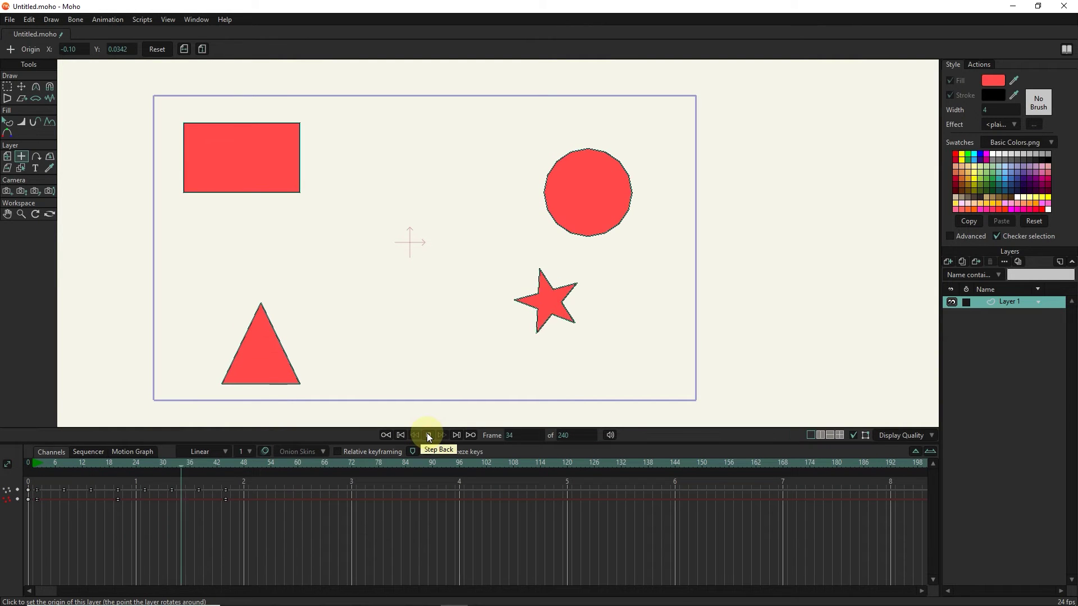
left_click_drag(190, 459, 5, 458)
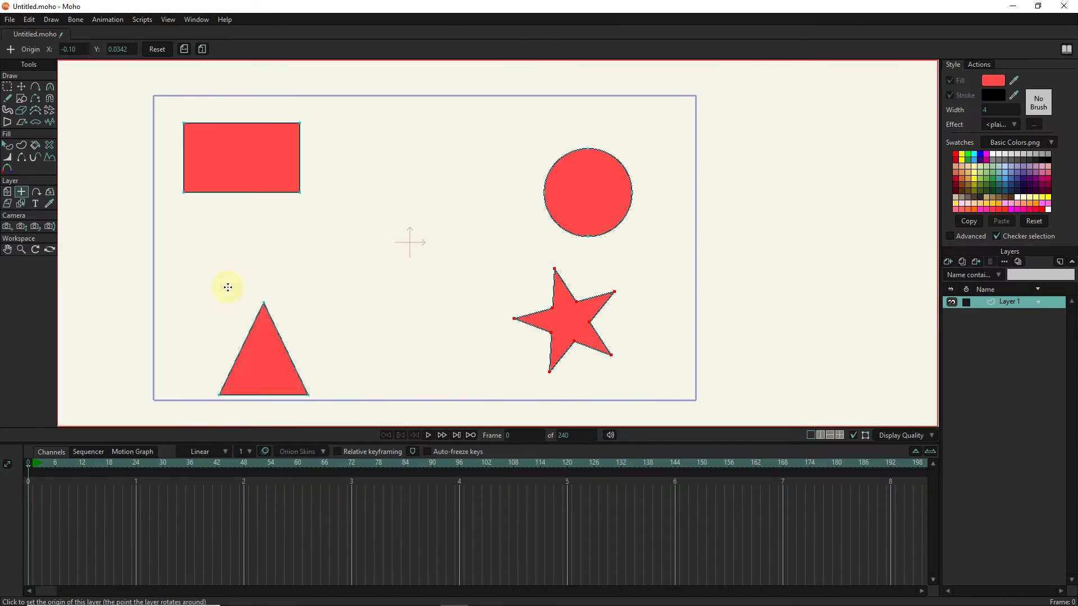
Select all points of the four shapes and apply a 48-frame Wavy Fade fade-out
left_click(7, 87)
left_click_drag(708, 88, 102, 423)
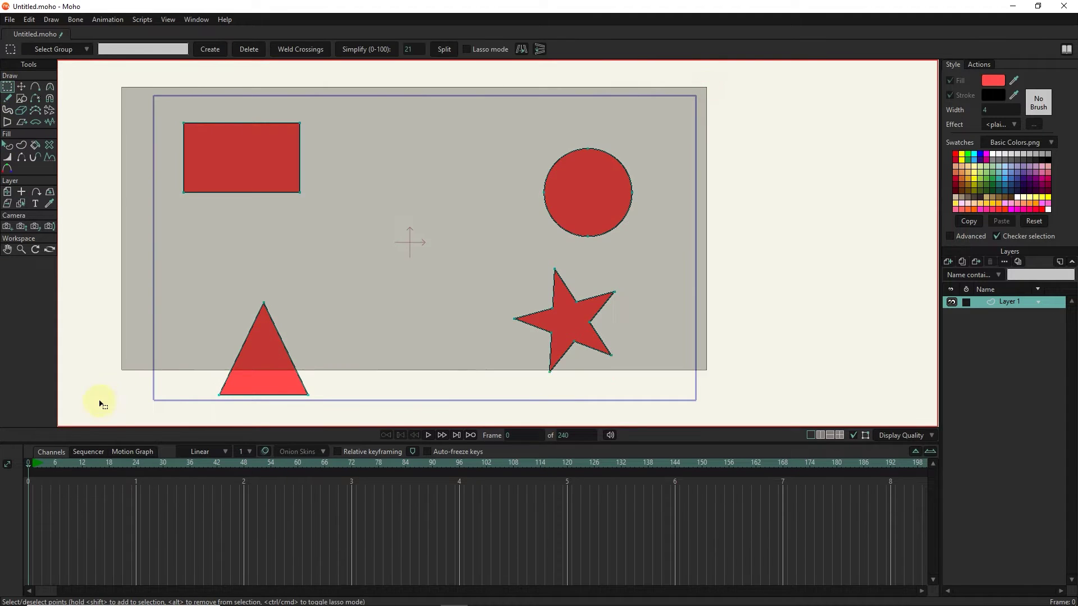
left_click(142, 20)
mouse_move(179, 142)
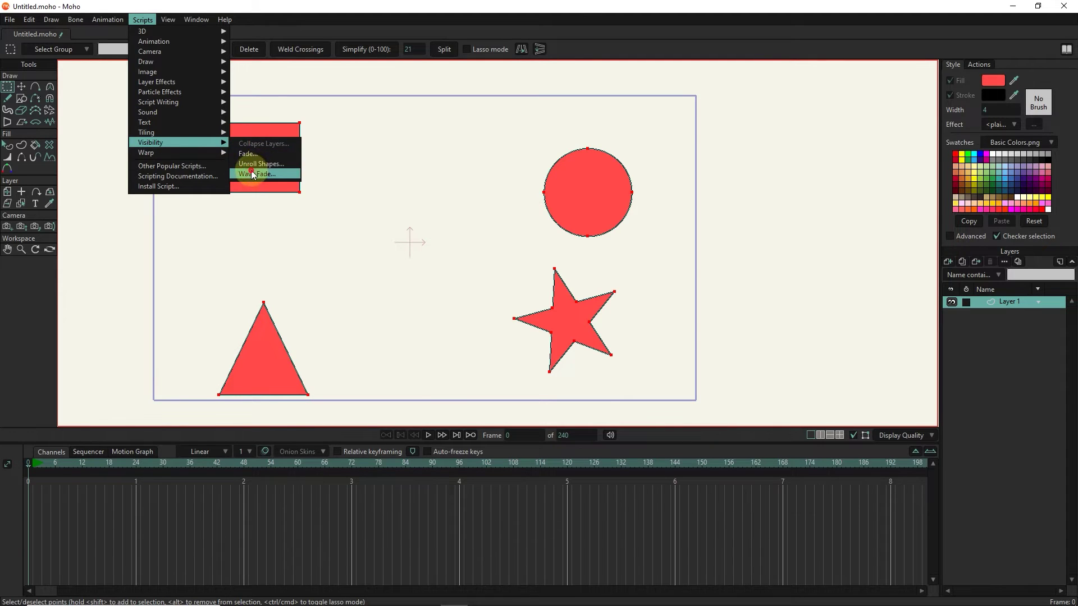
left_click(253, 163)
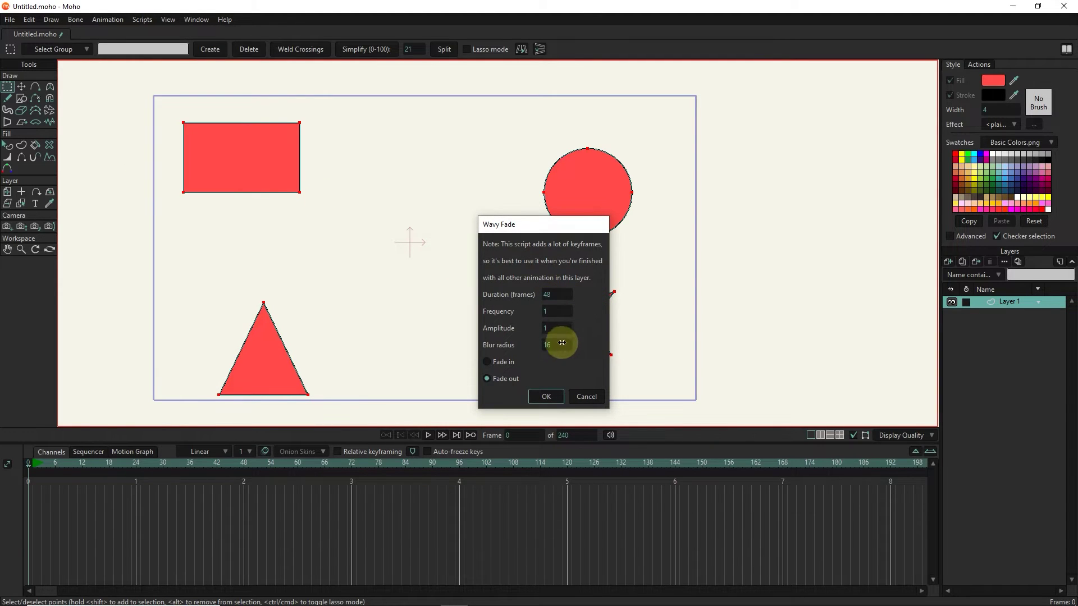
left_click(540, 398)
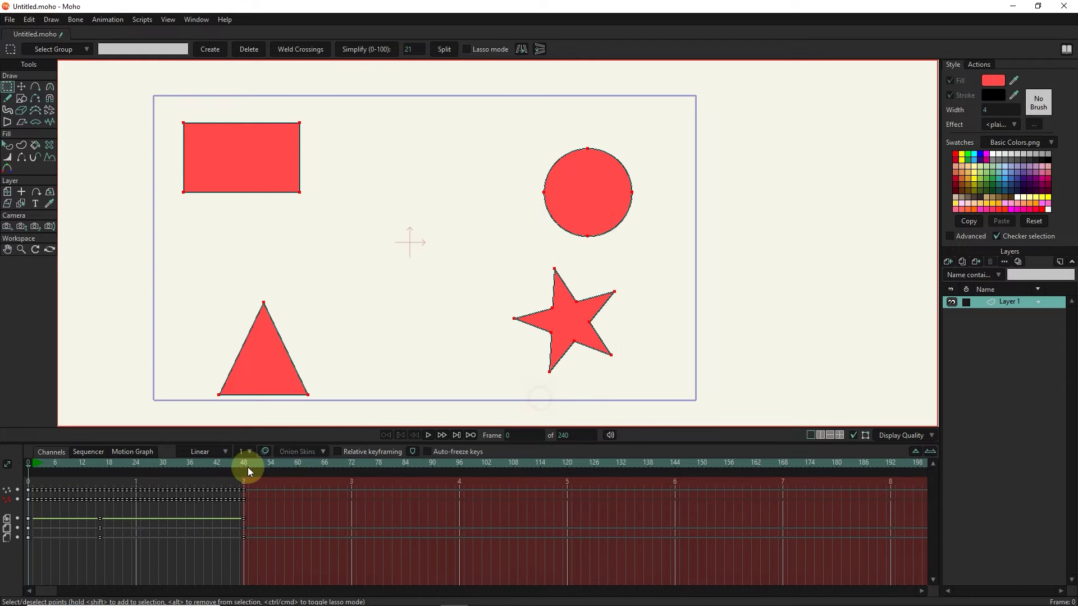
Play the wavy fade, stop it, and rewind to frame 0
left_click(429, 434)
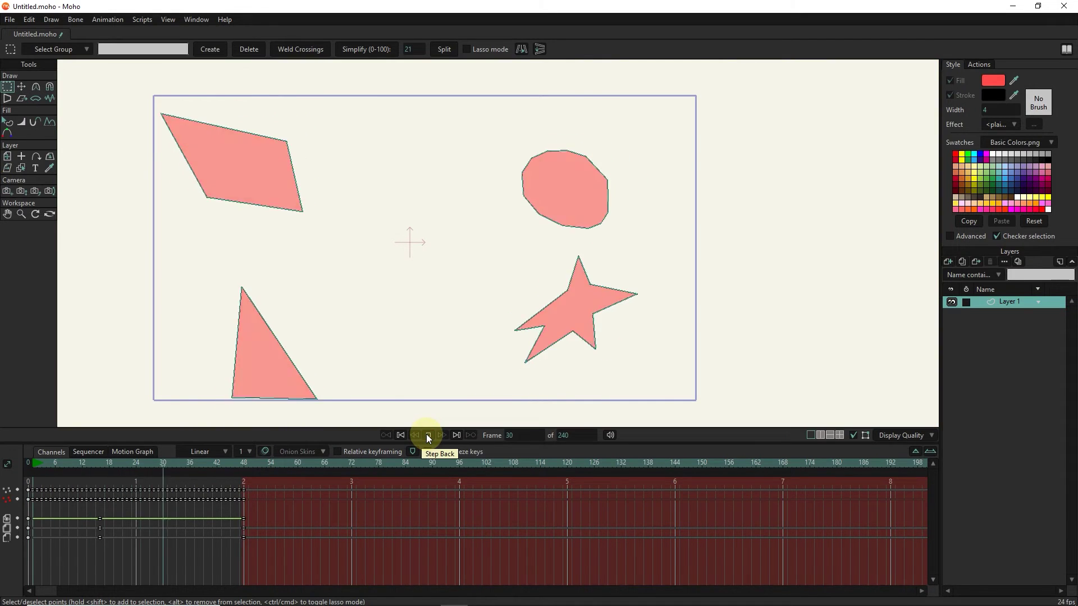
left_click(428, 434)
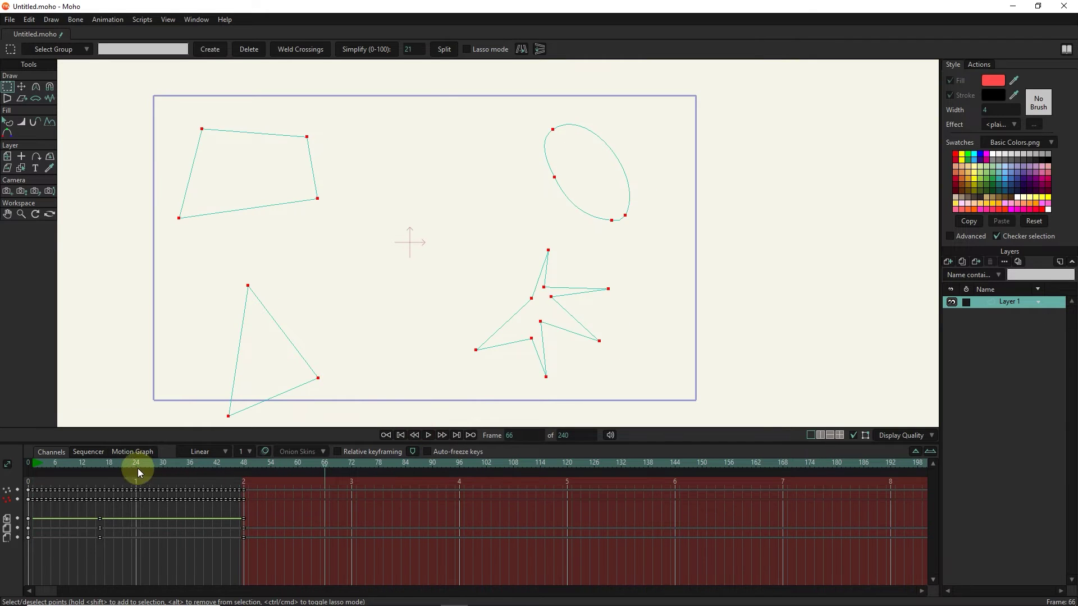
left_click_drag(137, 468, 31, 471)
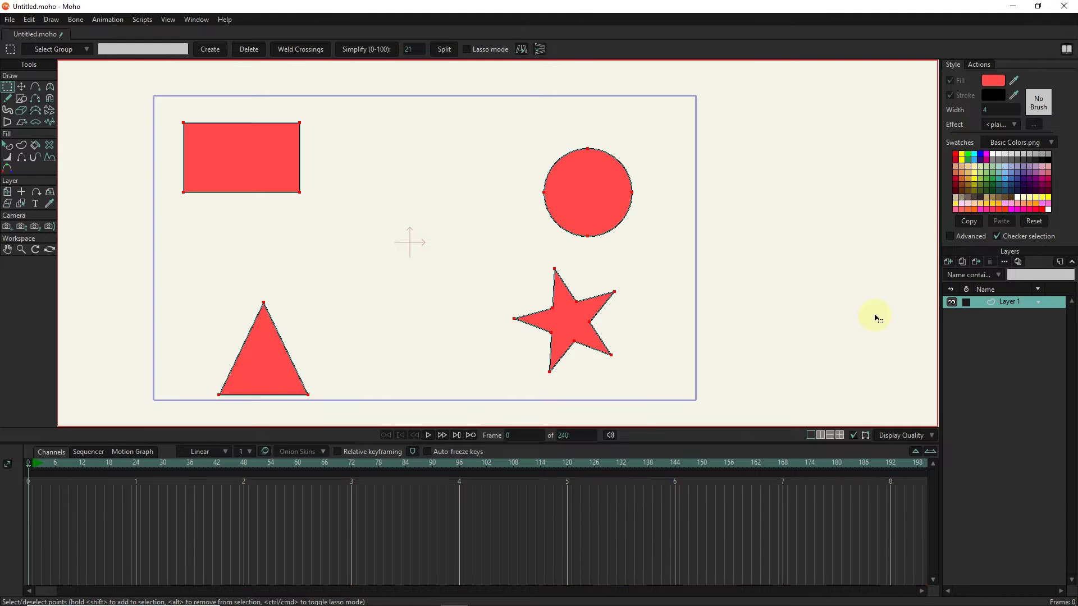
Toggle the layer's visibility and create a Square tile with Create Tile after previewing other shapes
left_click(954, 301)
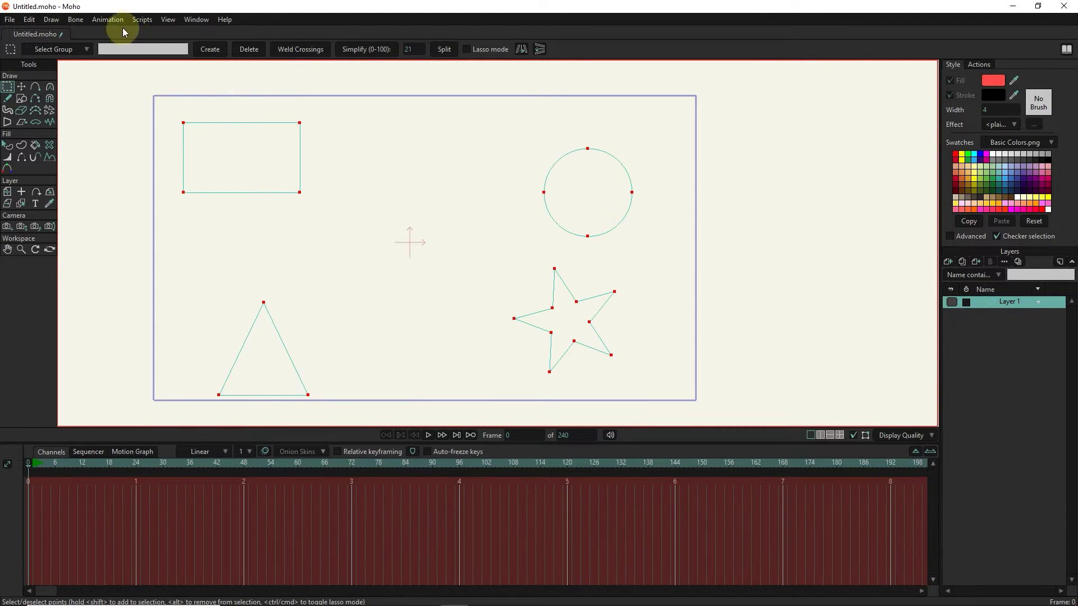
left_click(143, 21)
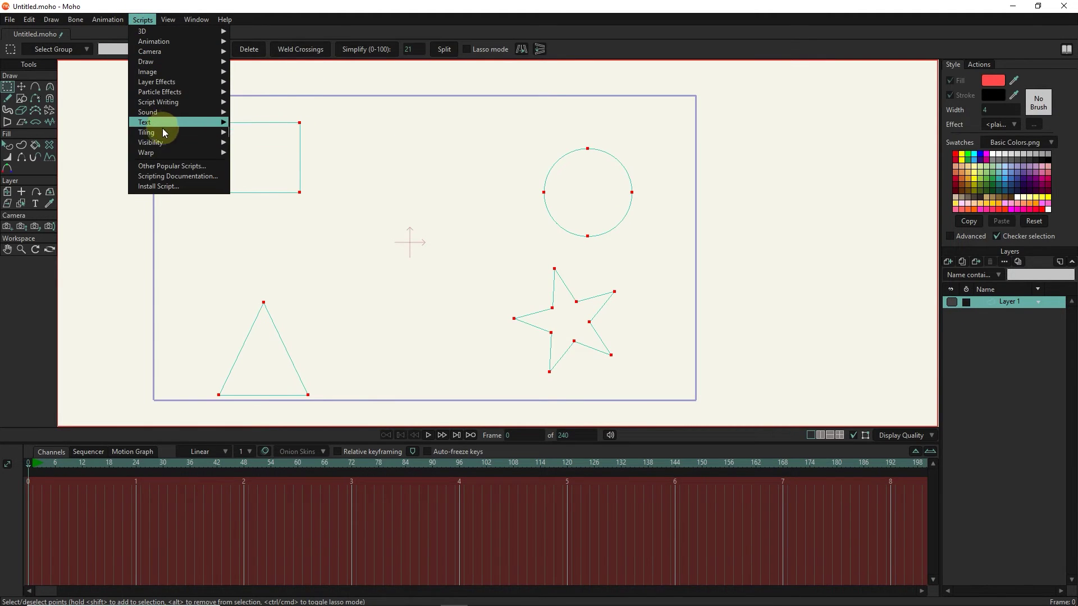
mouse_move(147, 132)
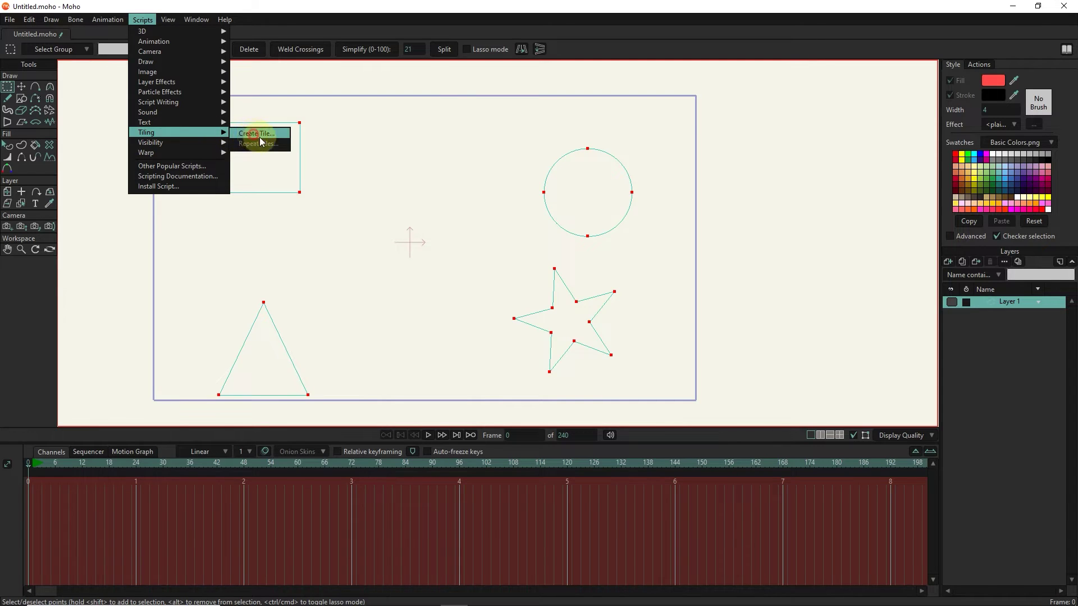
left_click(254, 135)
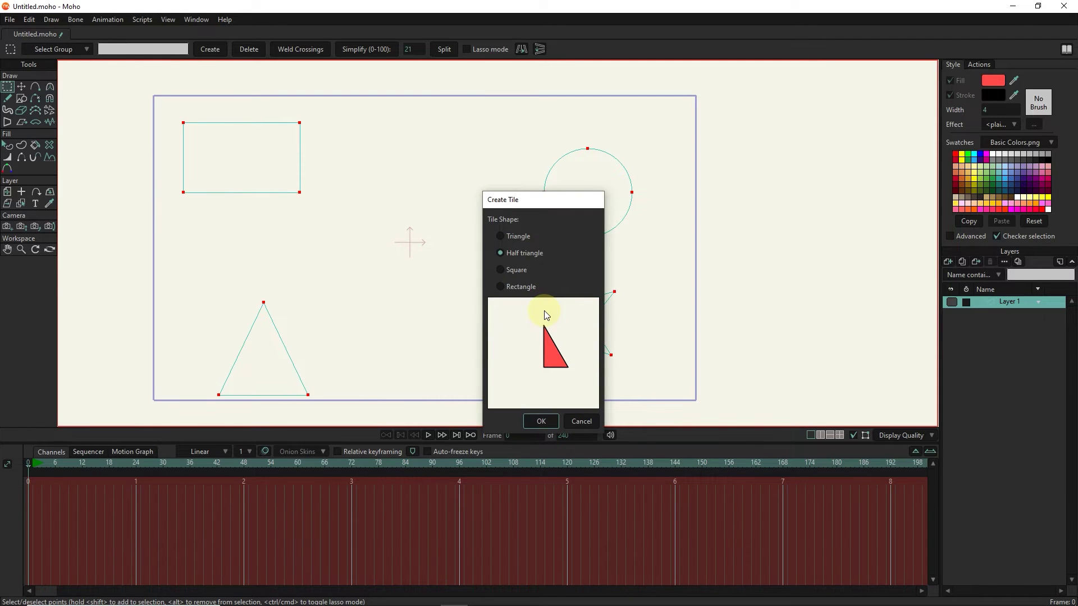
left_click(507, 237)
left_click(510, 271)
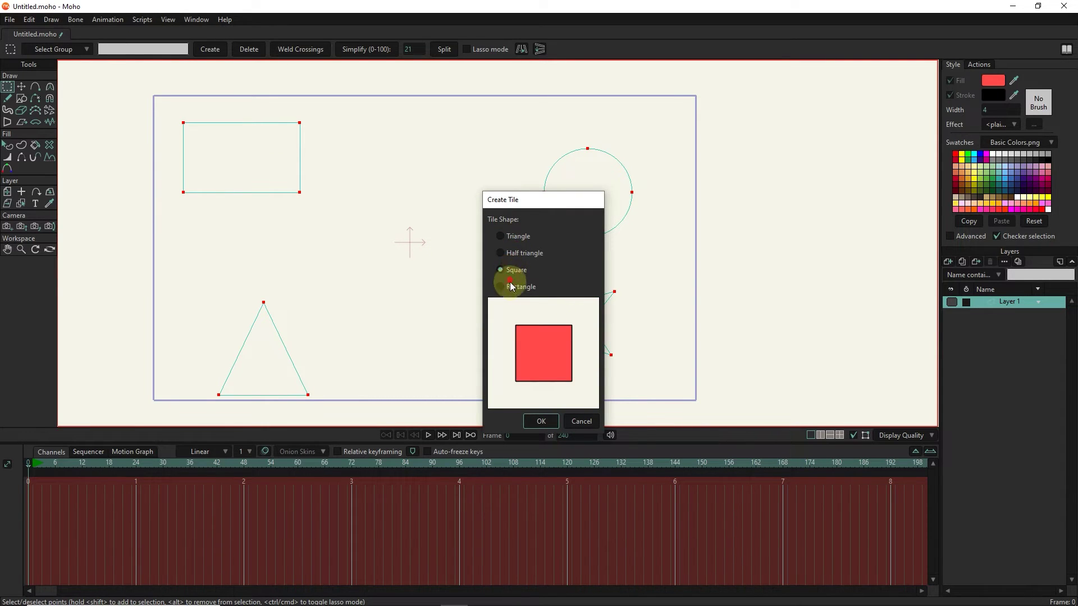
left_click(510, 287)
left_click(516, 251)
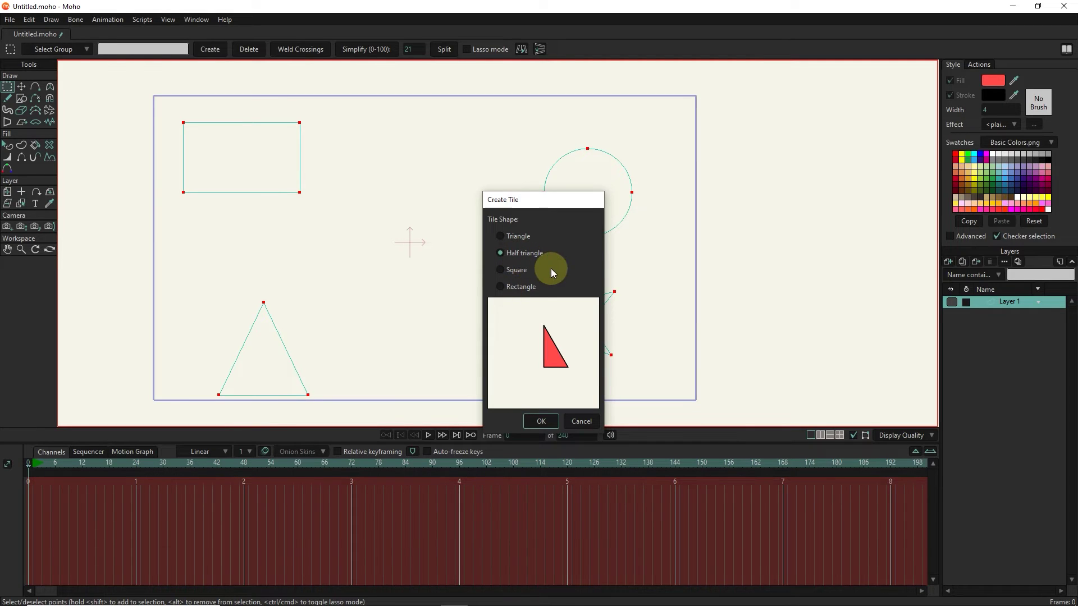
left_click(512, 269)
left_click(542, 422)
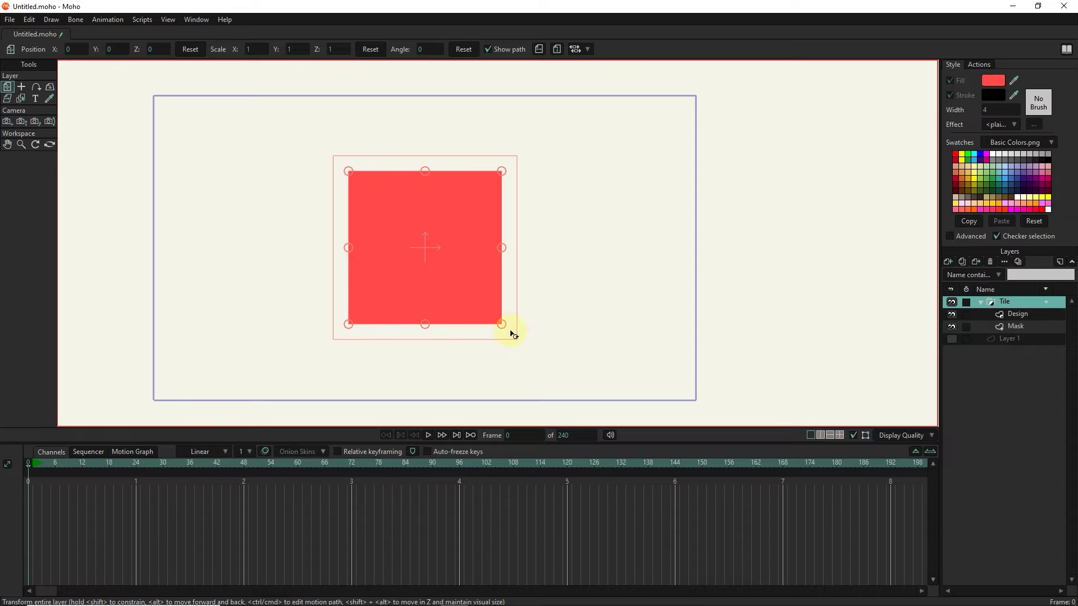
Shrink the tile into the upper left and draw two freehand strokes on Design
mouse_move(502, 326)
left_mouse_down()
mouse_move(460, 280)
mouse_move(226, 158)
left_mouse_up()
left_click(1018, 313)
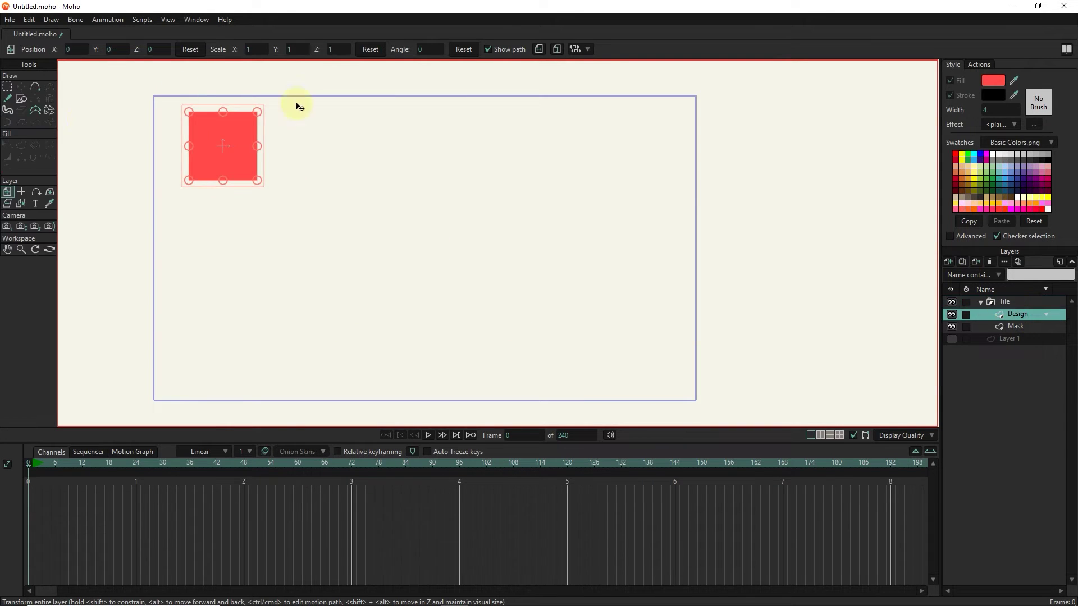
scroll(176, 125, "up", 3)
left_click(9, 102)
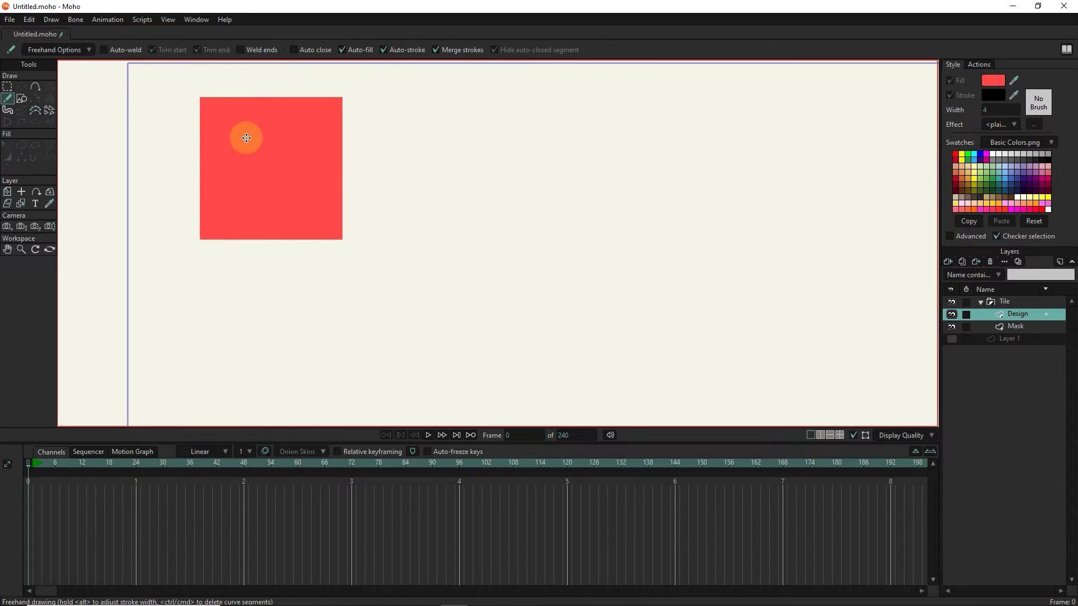
left_click_drag(267, 110, 214, 176)
left_click_drag(291, 165, 311, 224)
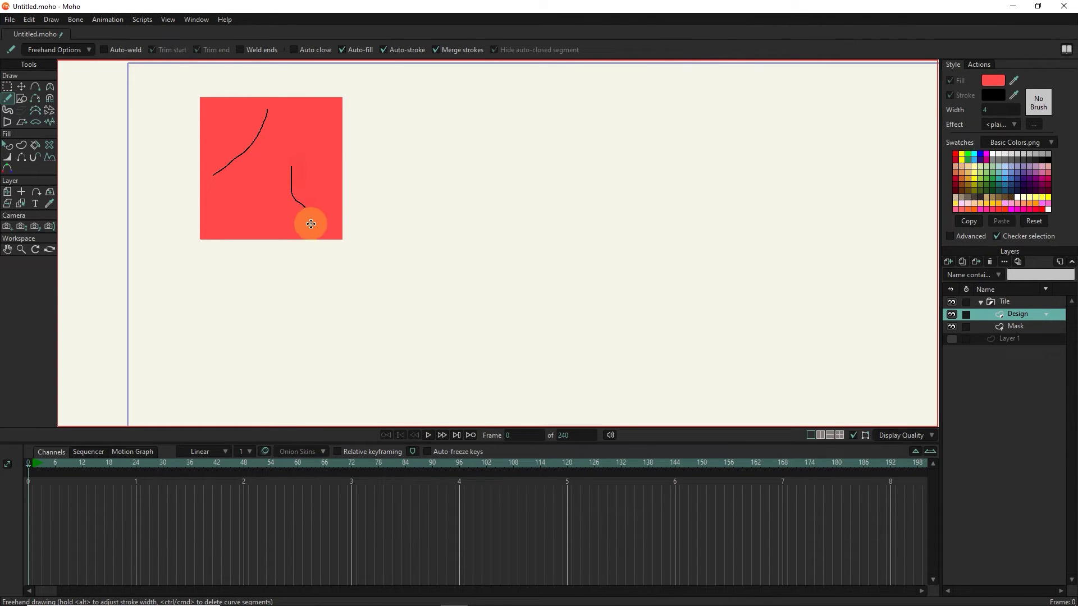
Select both strokes and lower their stroke colour opacity to semi-transparent
left_click(984, 97)
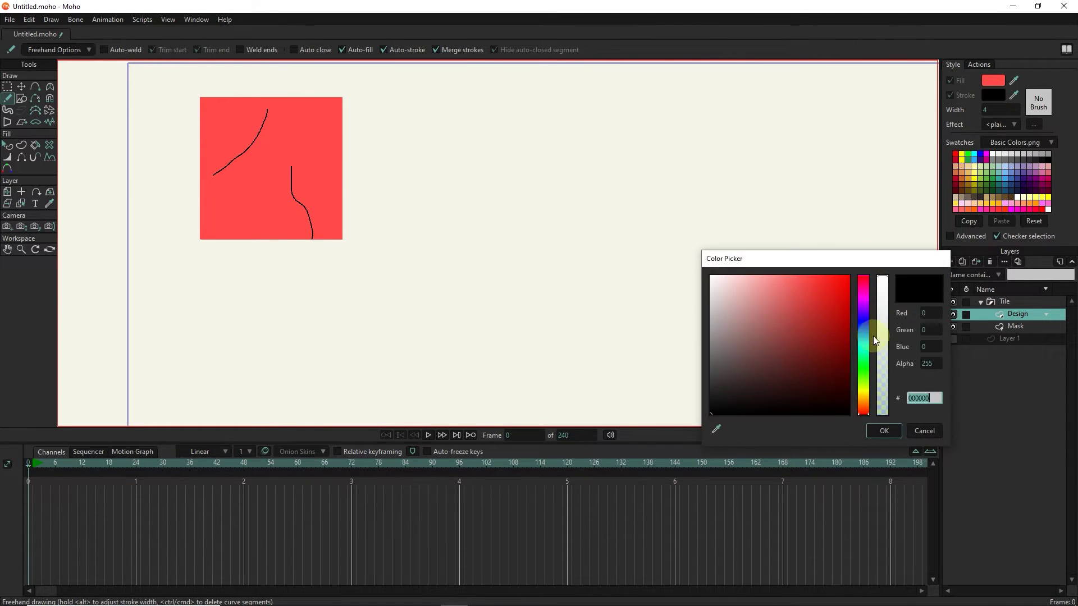
left_click(929, 434)
left_click(9, 146)
left_click(232, 159)
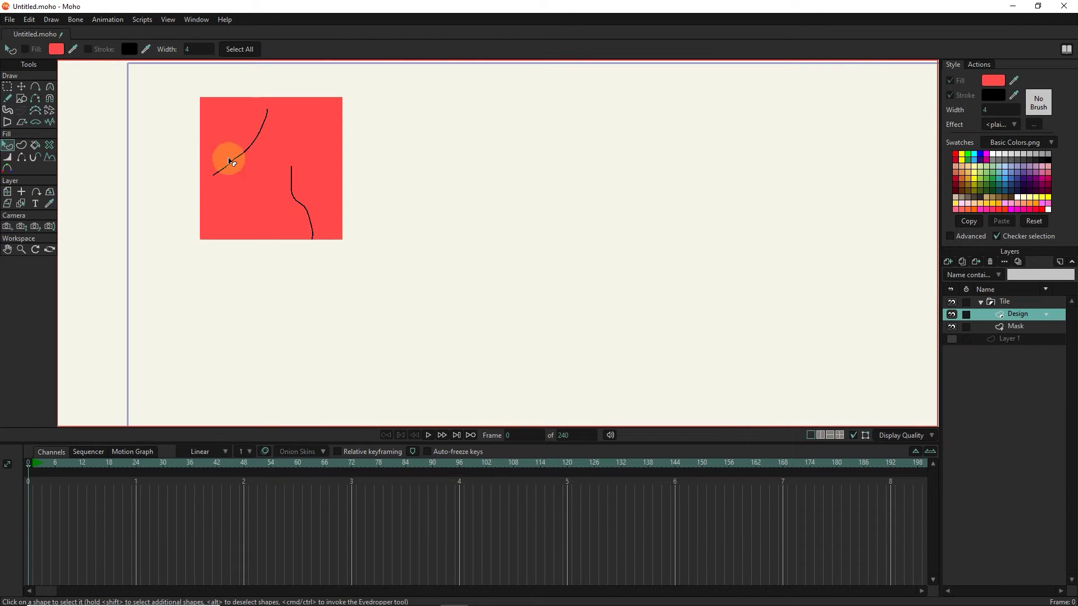
left_click(286, 189, "shift")
left_click(1001, 102)
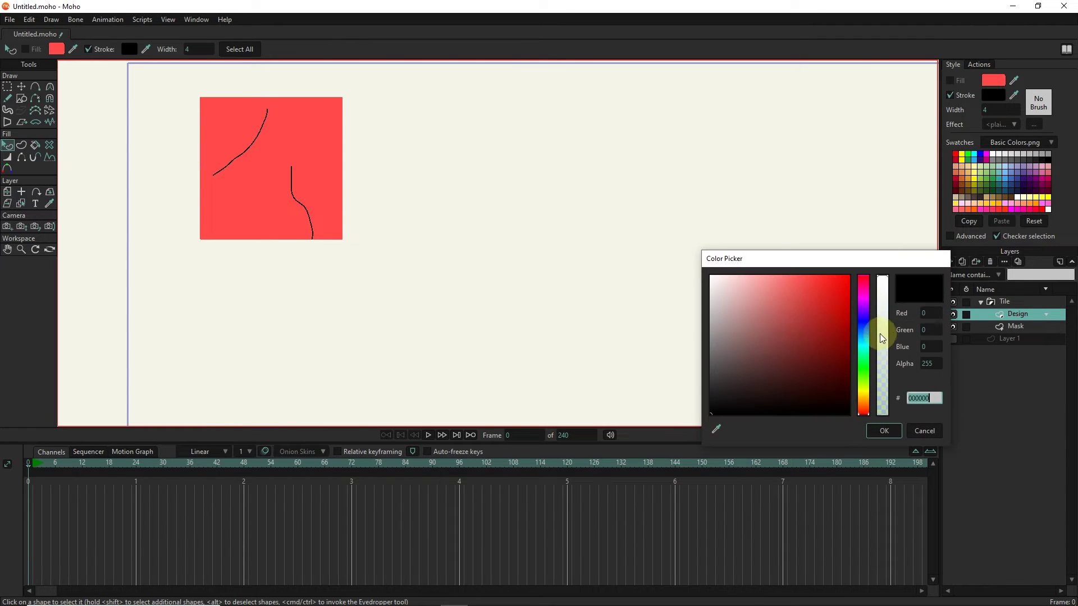
left_click_drag(881, 328, 881, 368)
left_click(885, 430)
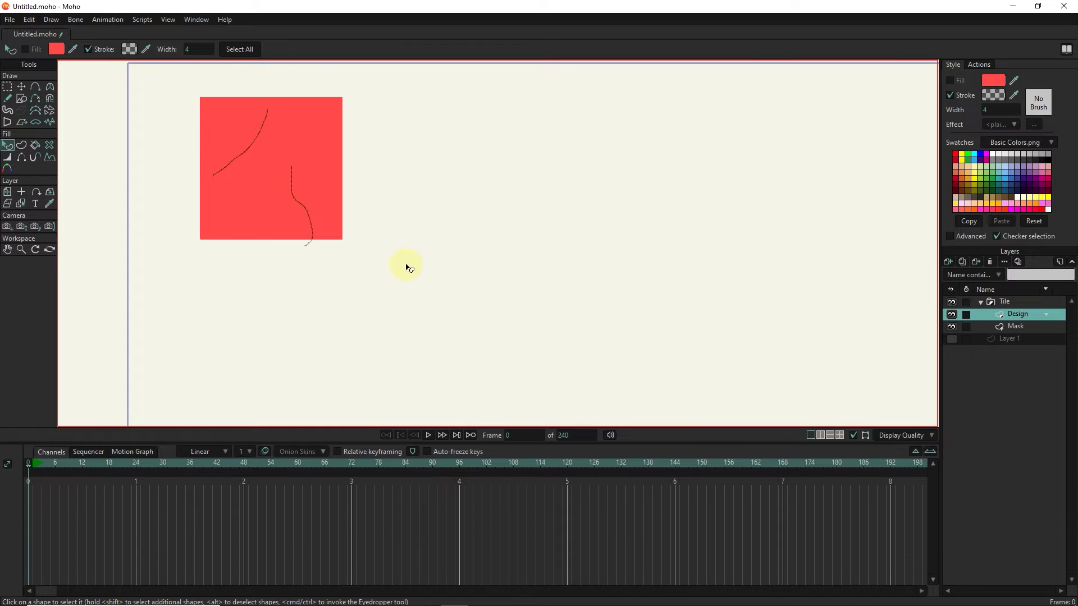
Fill the Mask layer's square light grey and remove its outline
left_click(1007, 326)
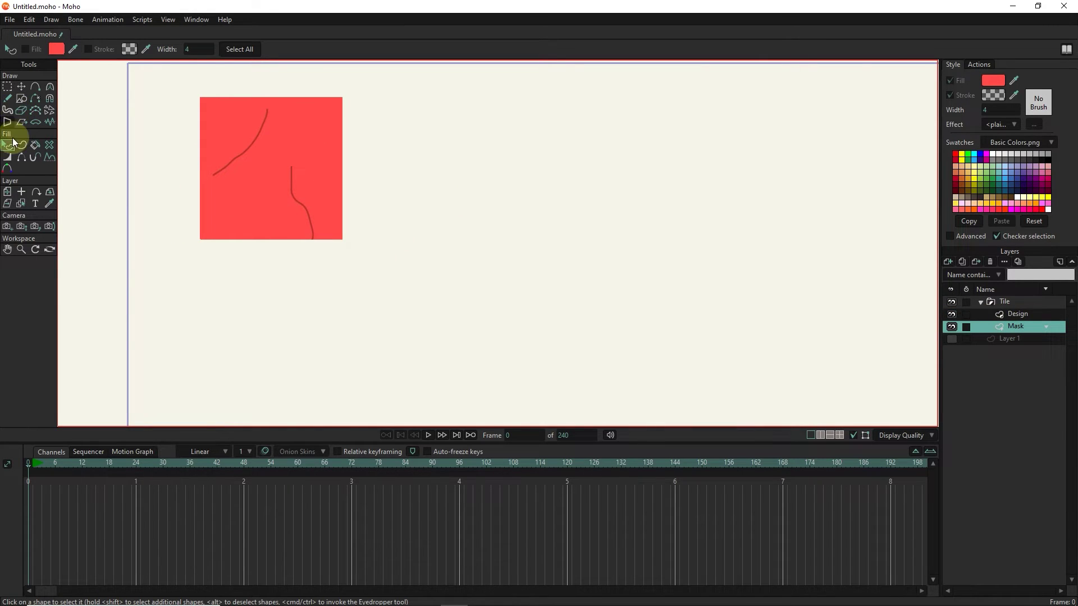
left_click(249, 150)
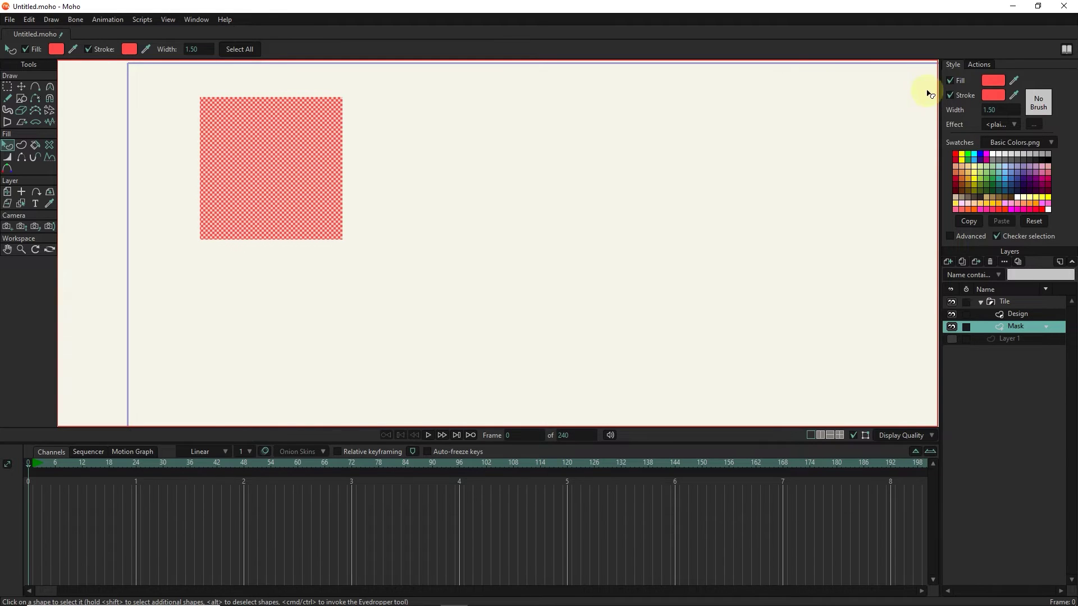
left_click(990, 78)
left_click_drag(744, 277, 704, 295)
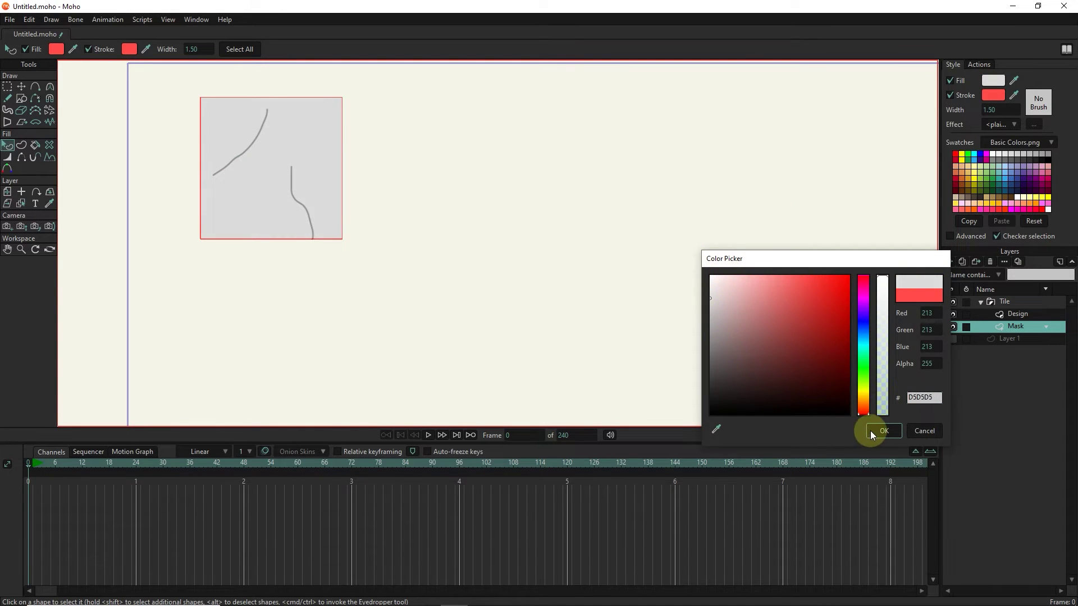
left_click(886, 429)
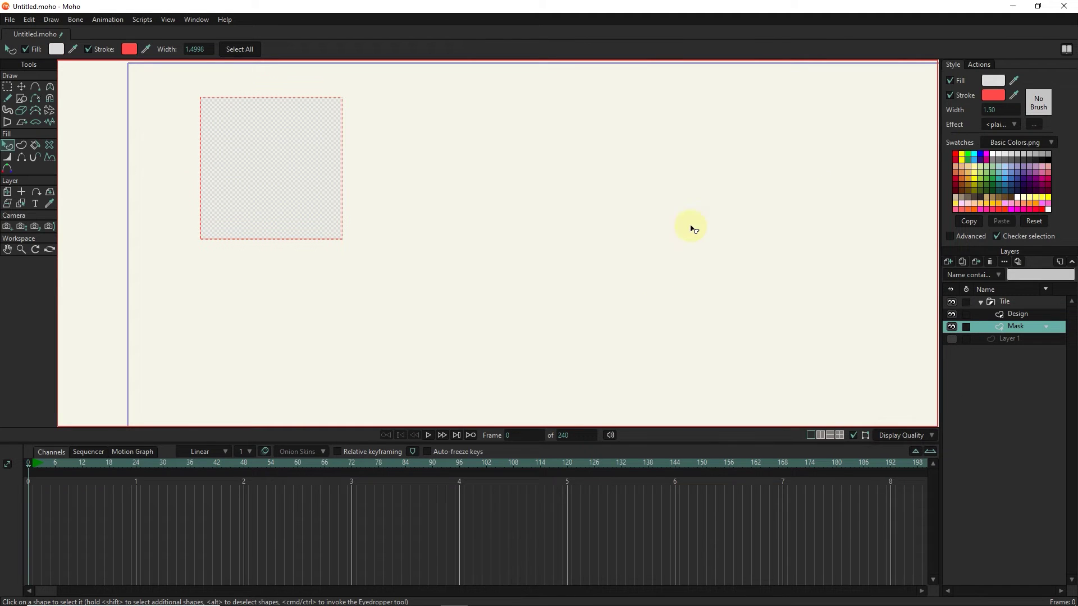
left_click(951, 95)
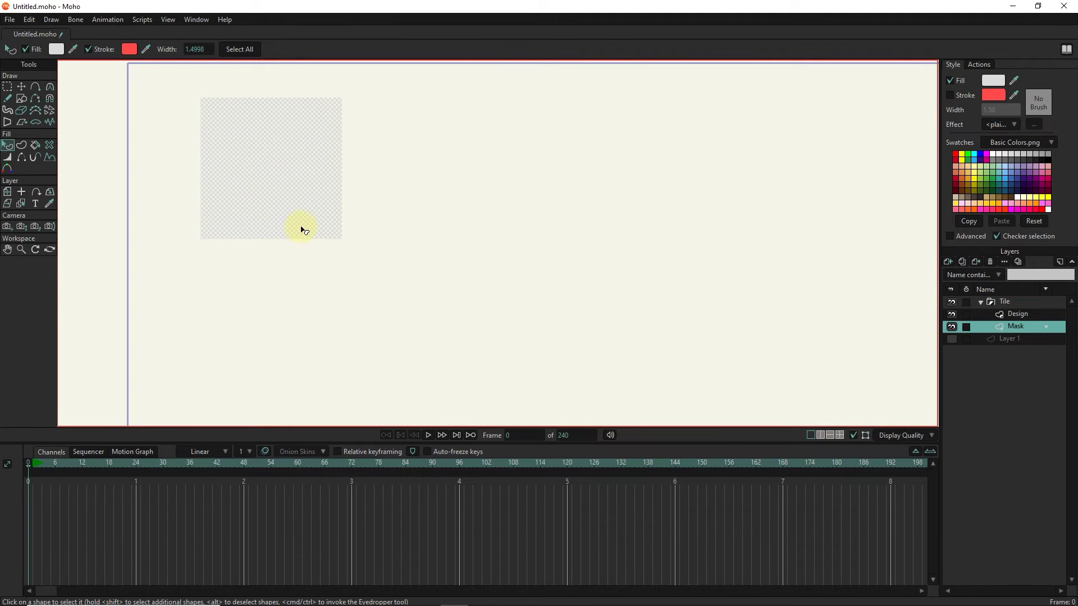
left_click(137, 23)
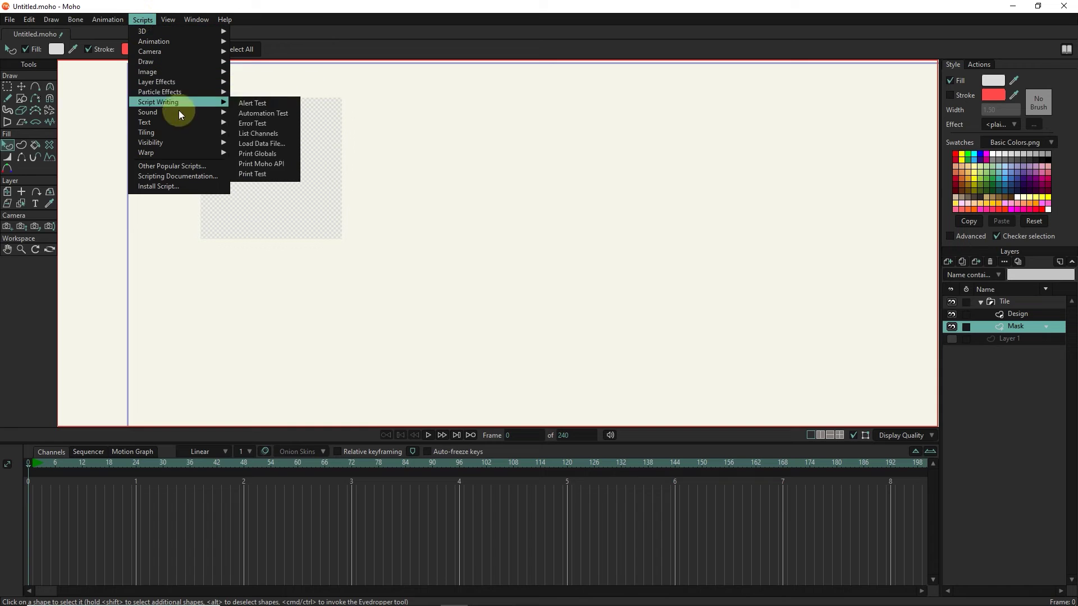
left_click(1006, 302)
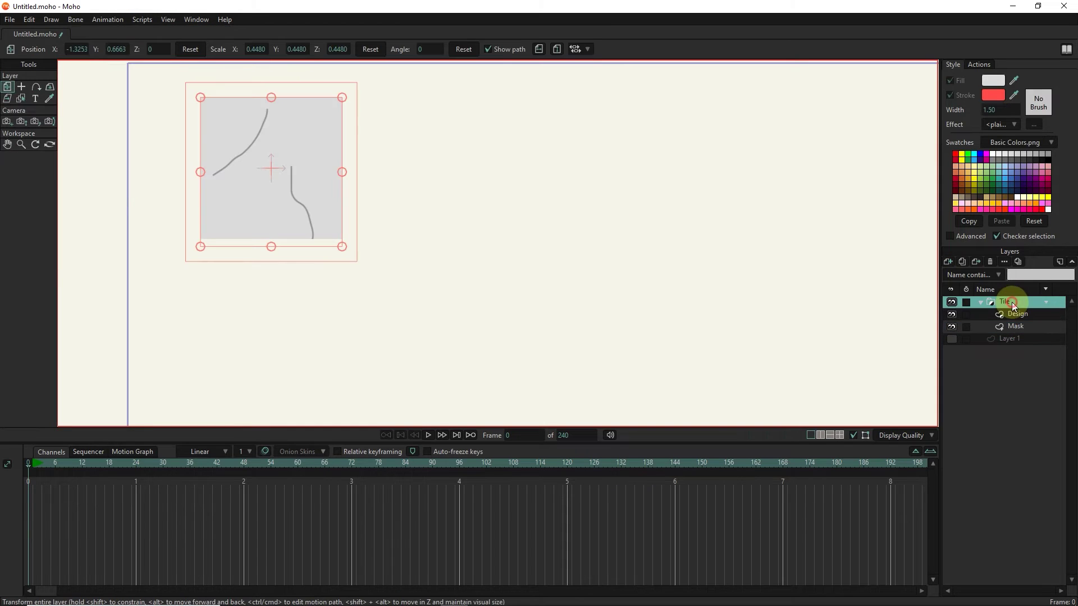
left_click(144, 22)
mouse_move(146, 133)
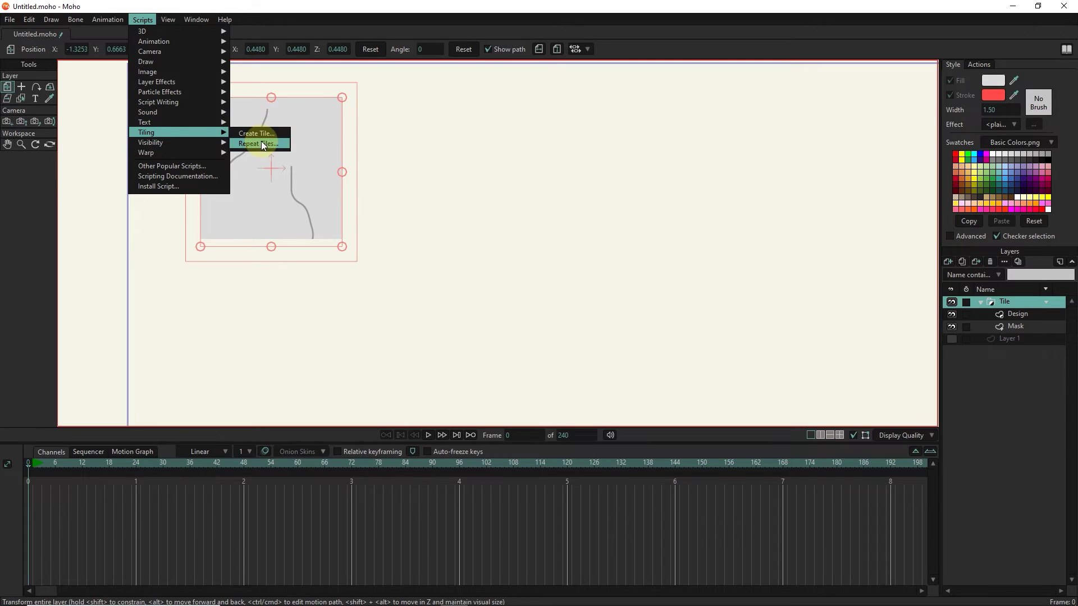
left_click(263, 142)
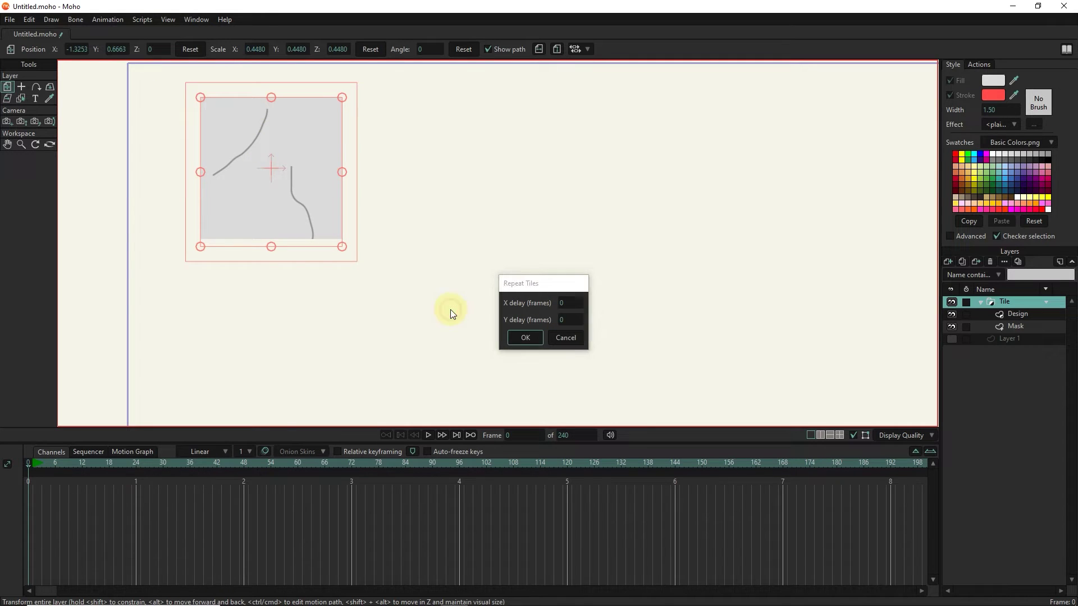
left_click(520, 339)
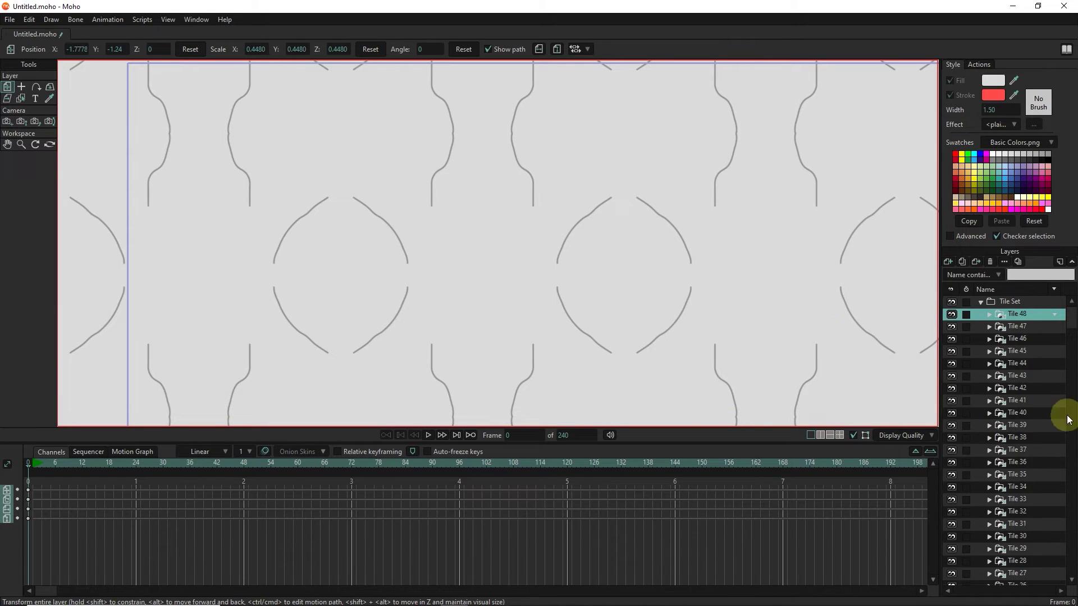
scroll(596, 327, "down", 5)
scroll(565, 331, "down", 2)
scroll(562, 302, "down", 1)
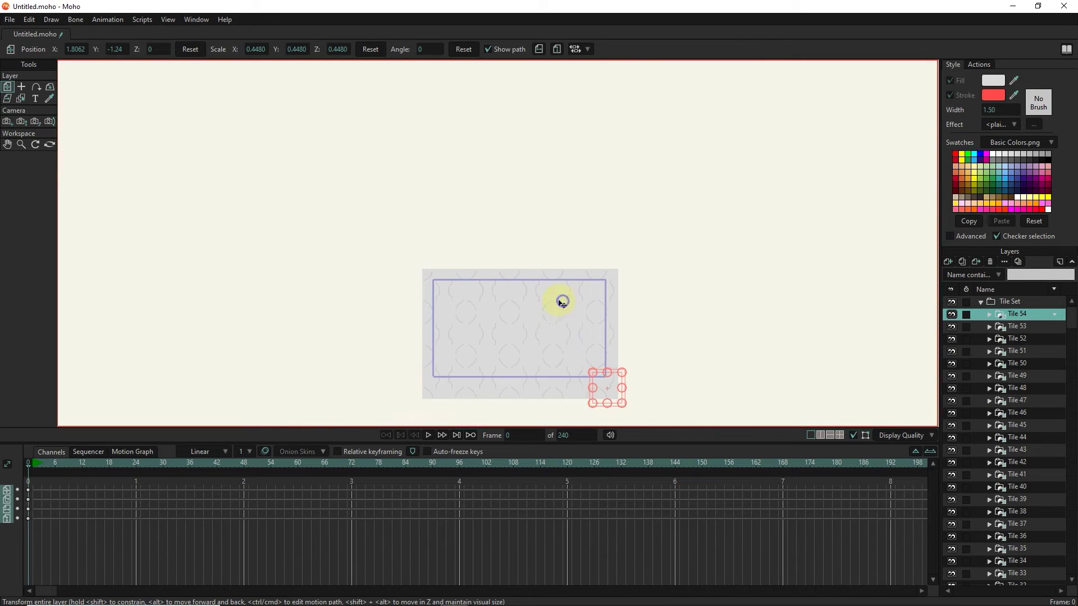
scroll(562, 302, "up", 2)
scroll(548, 329, "up", 1)
scroll(540, 304, "up", 2)
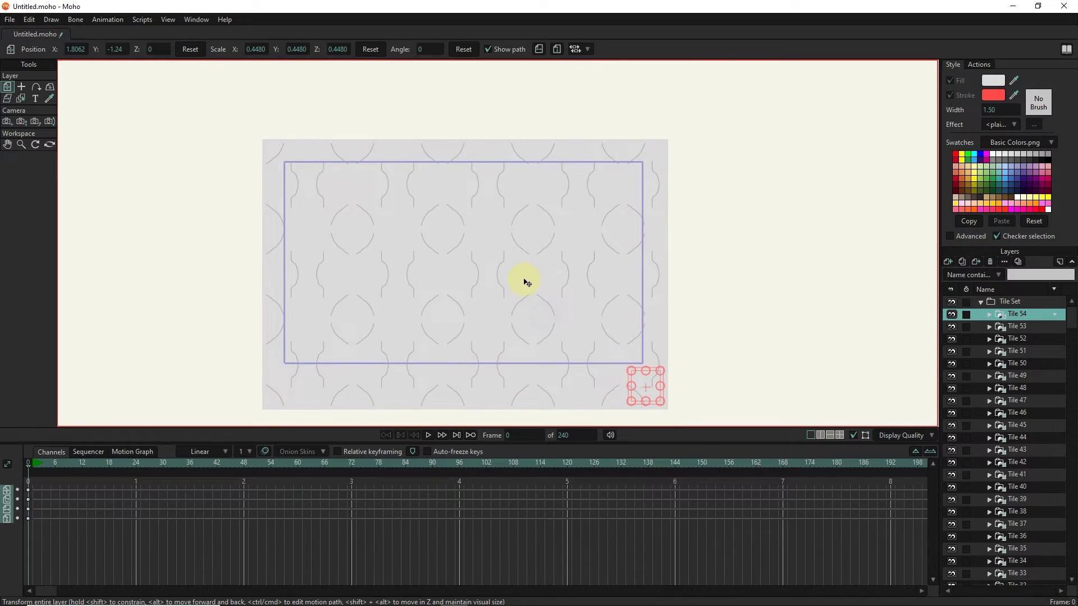
scroll(524, 283, "up", 1)
mouse_move(446, 291)
left_mouse_down()
mouse_move(558, 289)
mouse_move(750, 242)
left_mouse_up()
key("ctrl+z")
Undo back to Layer 1, add a new vector layer, and hide Layer 1
key("ctrl+z")
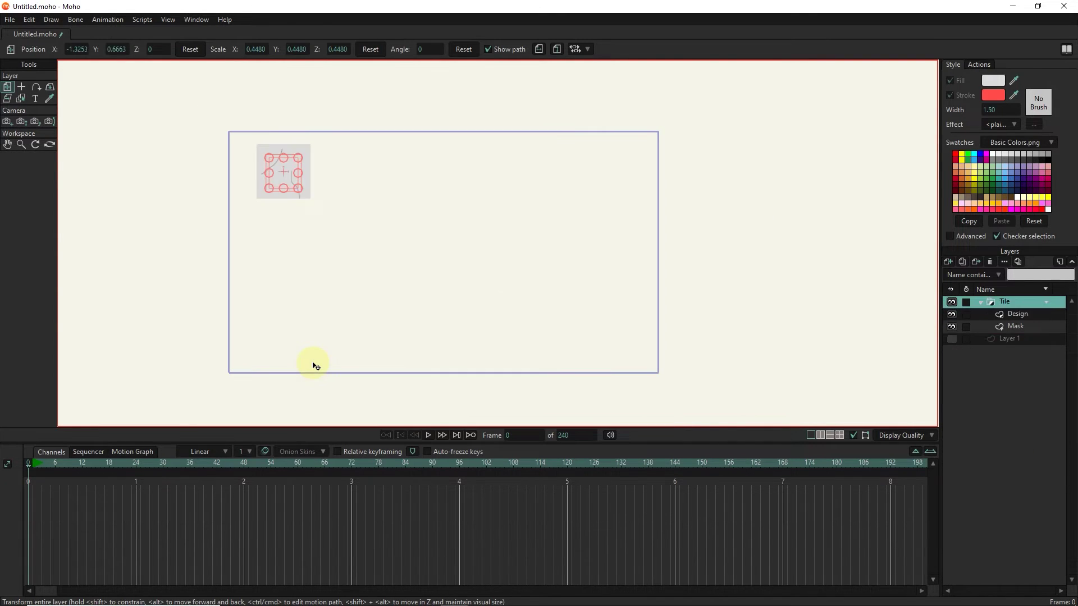
key("ctrl+z")
key("ctrl+z")
key("ctrl+z")
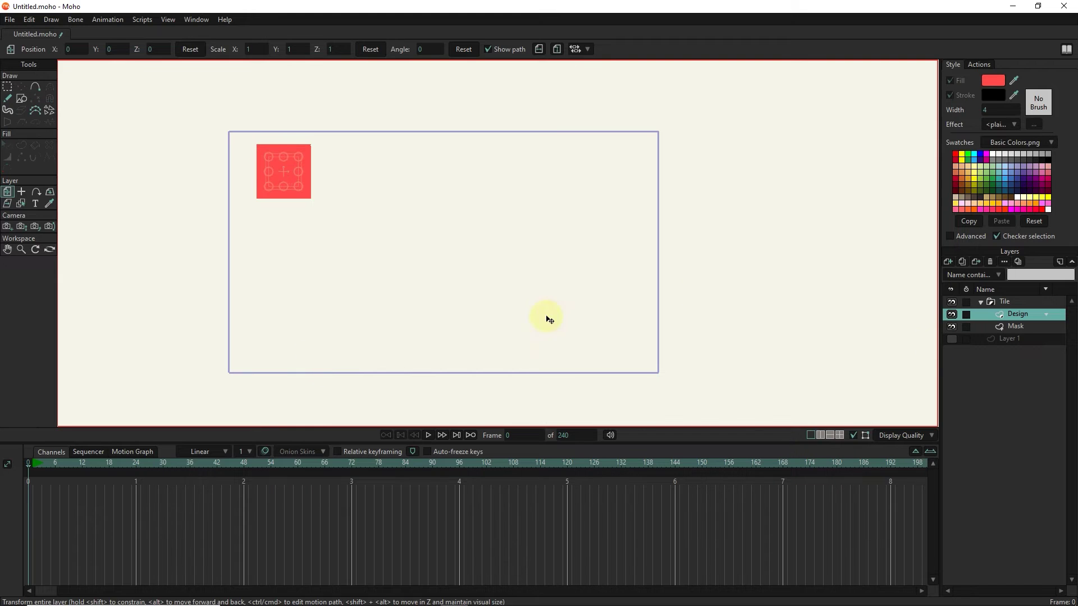
key("ctrl+z")
key("ctrl+z")
key("ctrl+z")
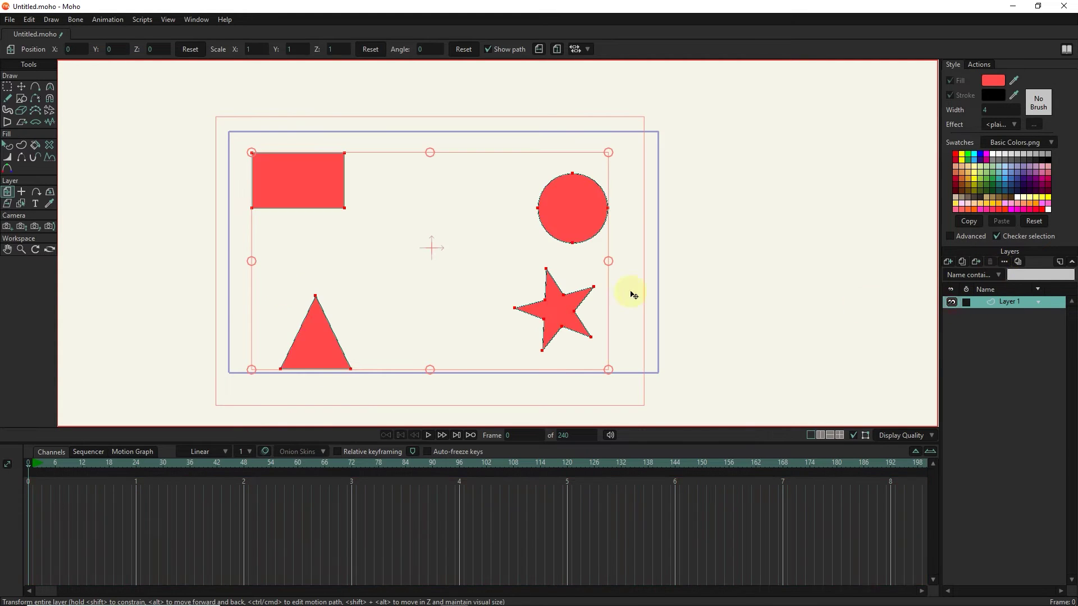
key("ctrl+z")
scroll(373, 307, "up", 2)
left_click(8, 145)
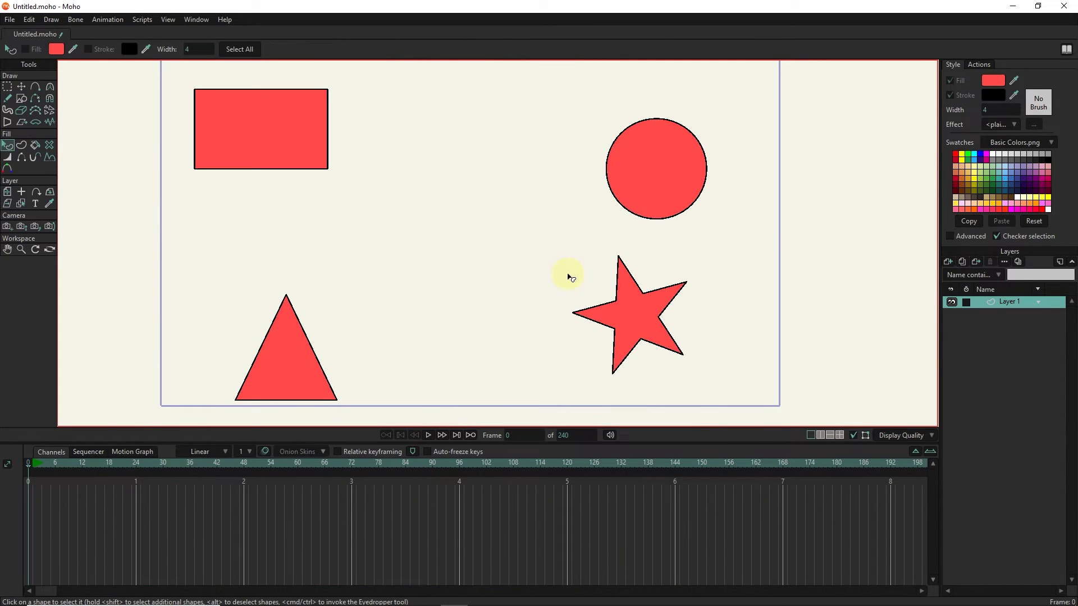
left_click(948, 263)
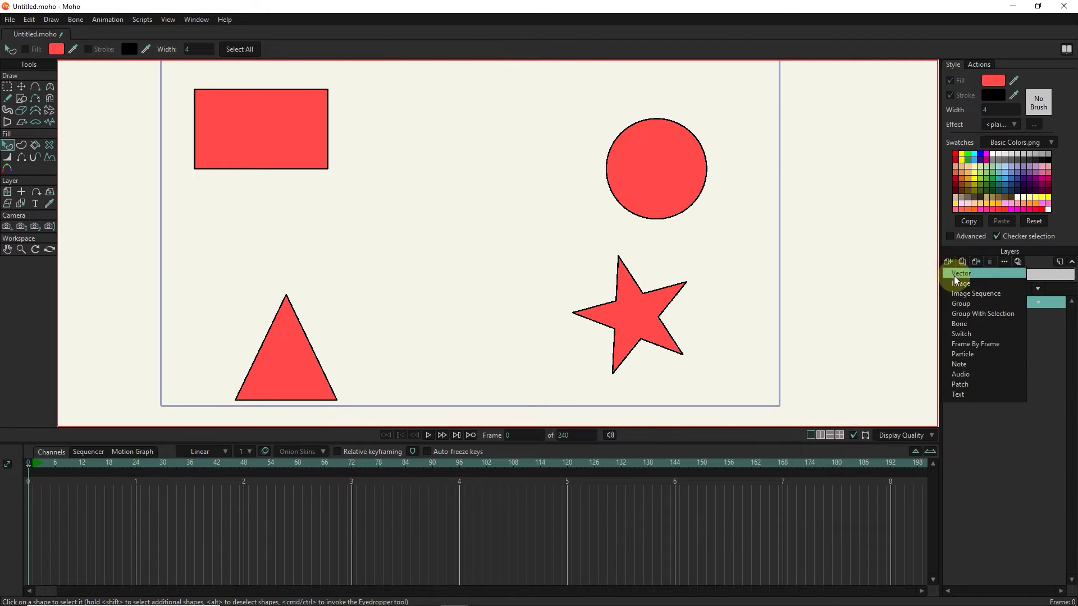
left_click(957, 313)
left_click(21, 99)
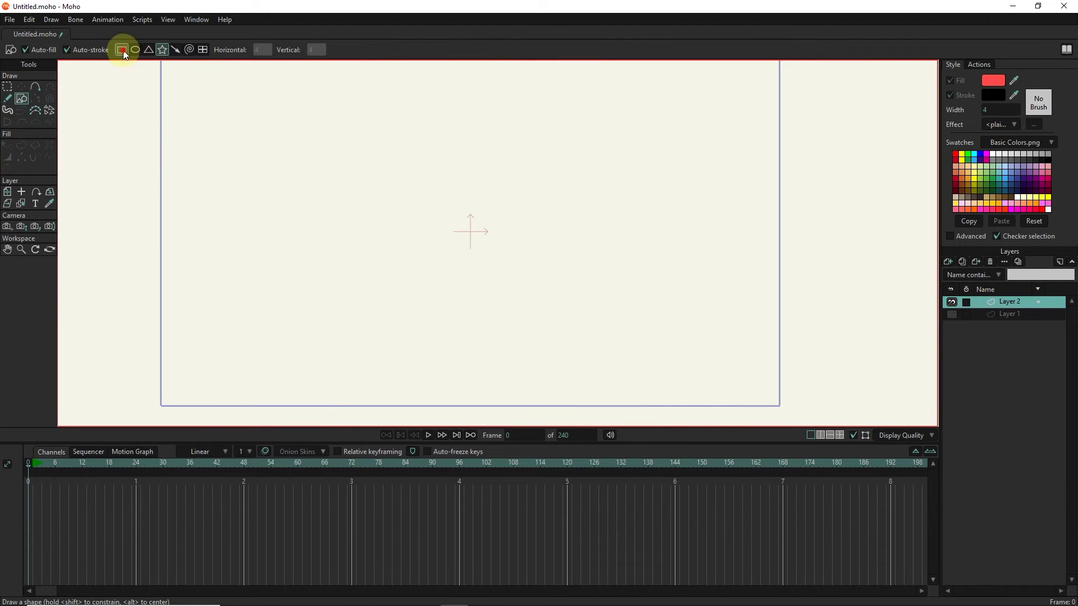
Draw a red circle on the new layer and set its stroke width to 19
left_click_drag(362, 193, 502, 327)
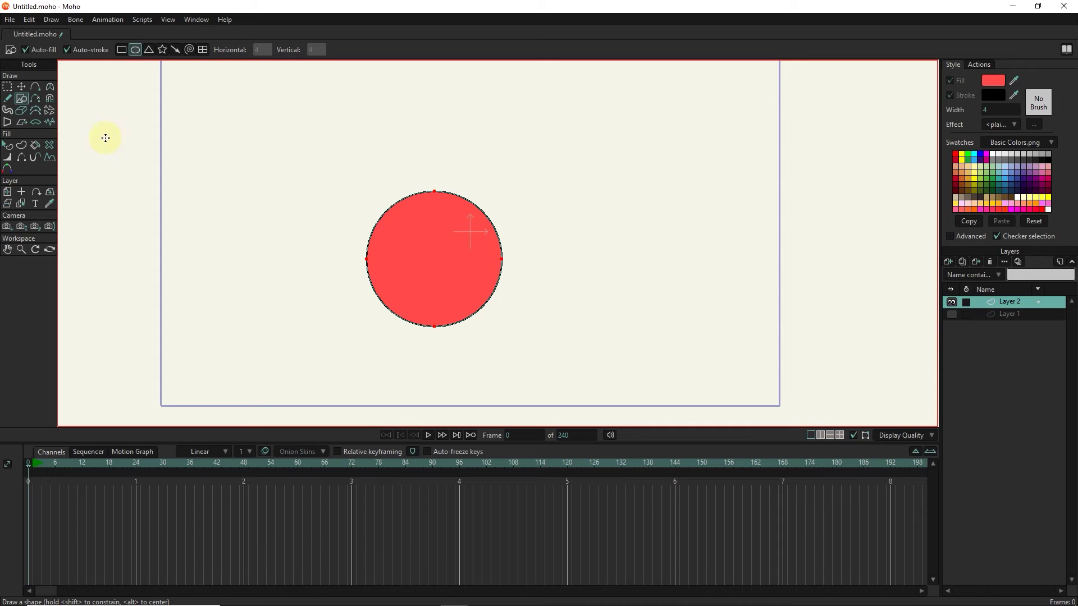
left_click(7, 145)
left_click(397, 254)
left_click(991, 110)
type("19")
key("Return")
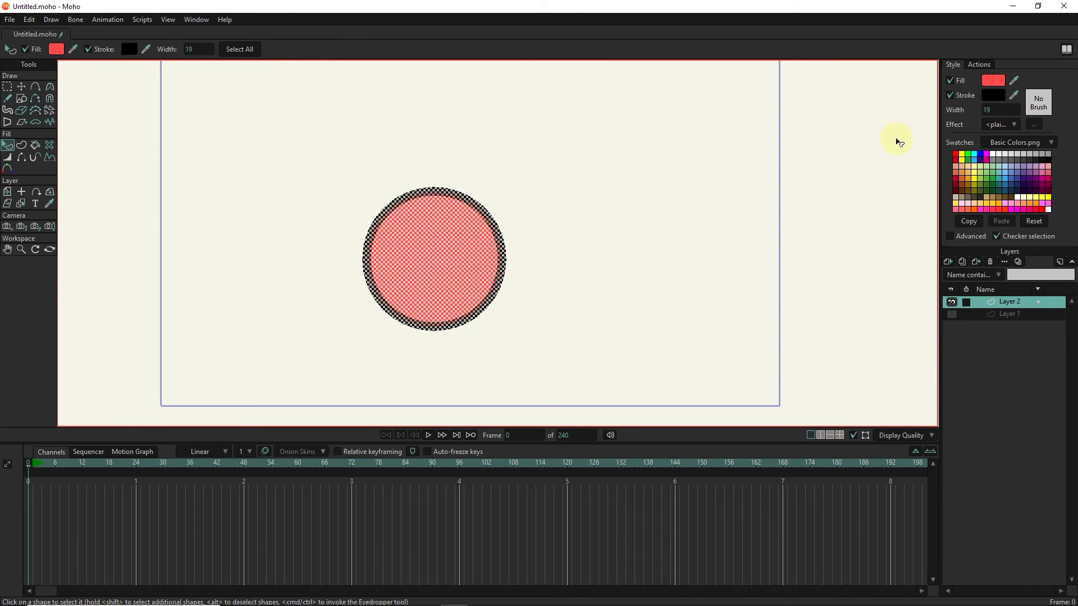
left_click(428, 296)
left_click(140, 22)
mouse_move(146, 61)
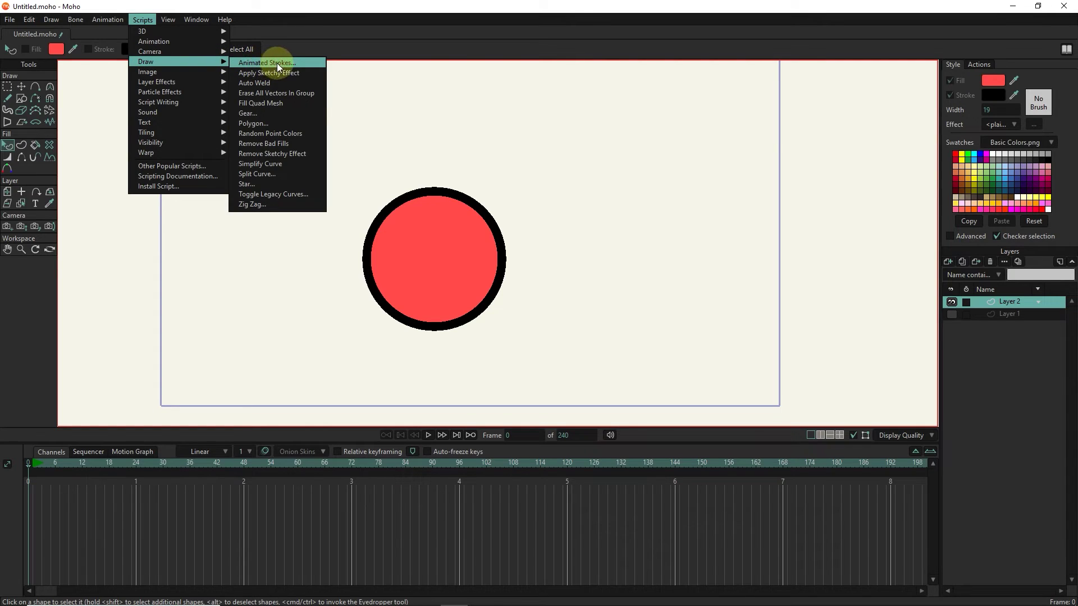
left_click(285, 63)
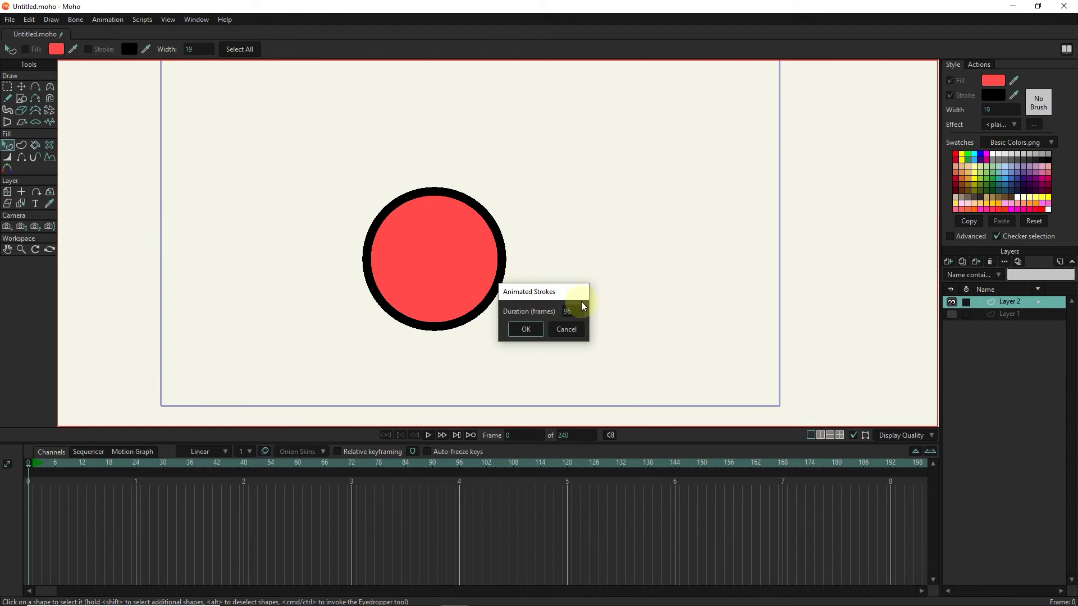
left_click(524, 328)
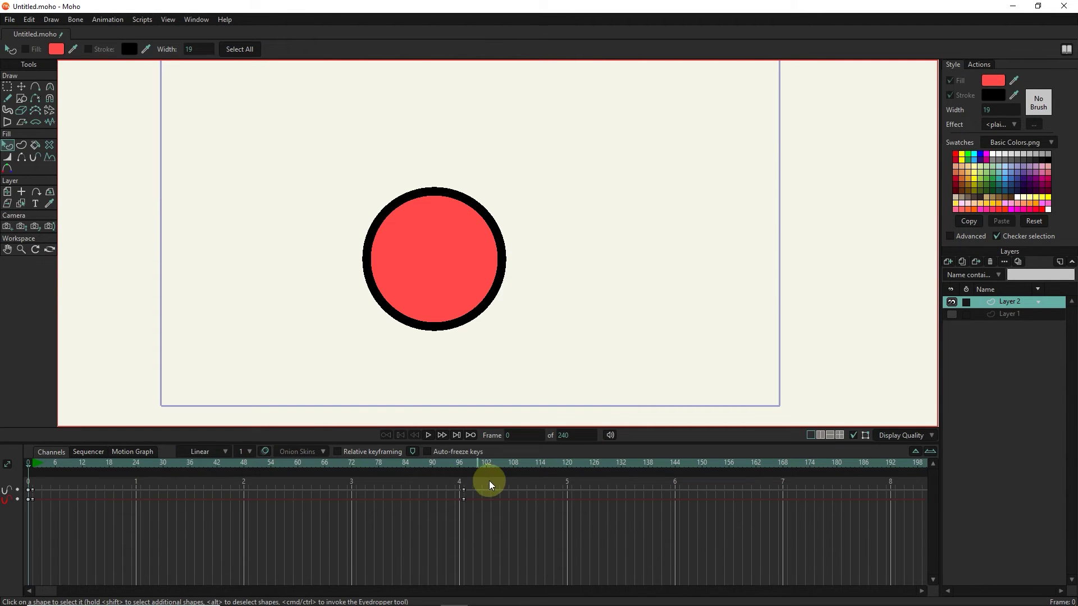
left_click(428, 435)
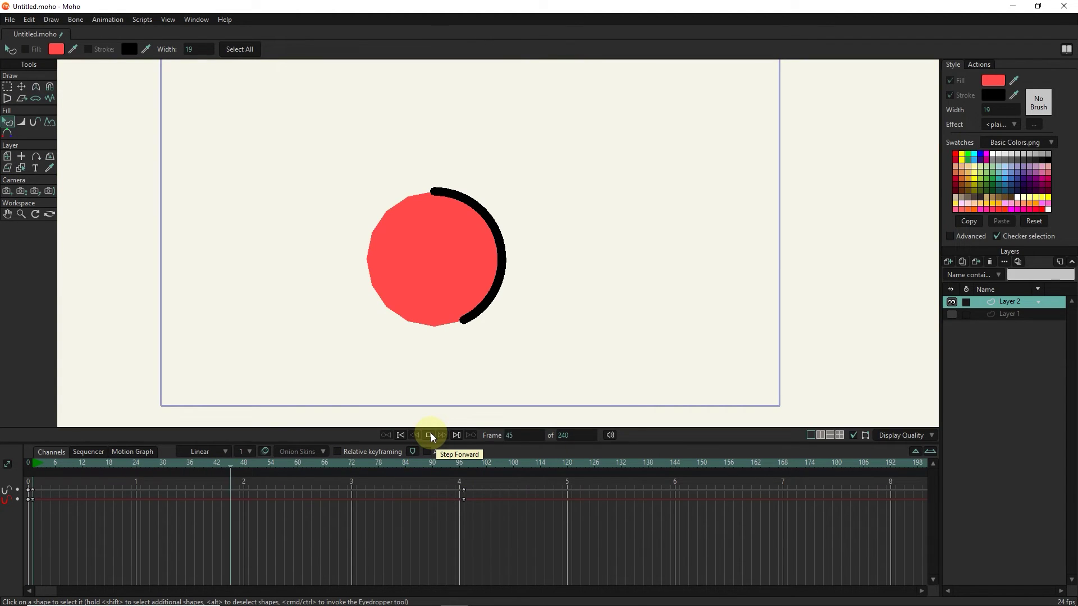
left_click(428, 436)
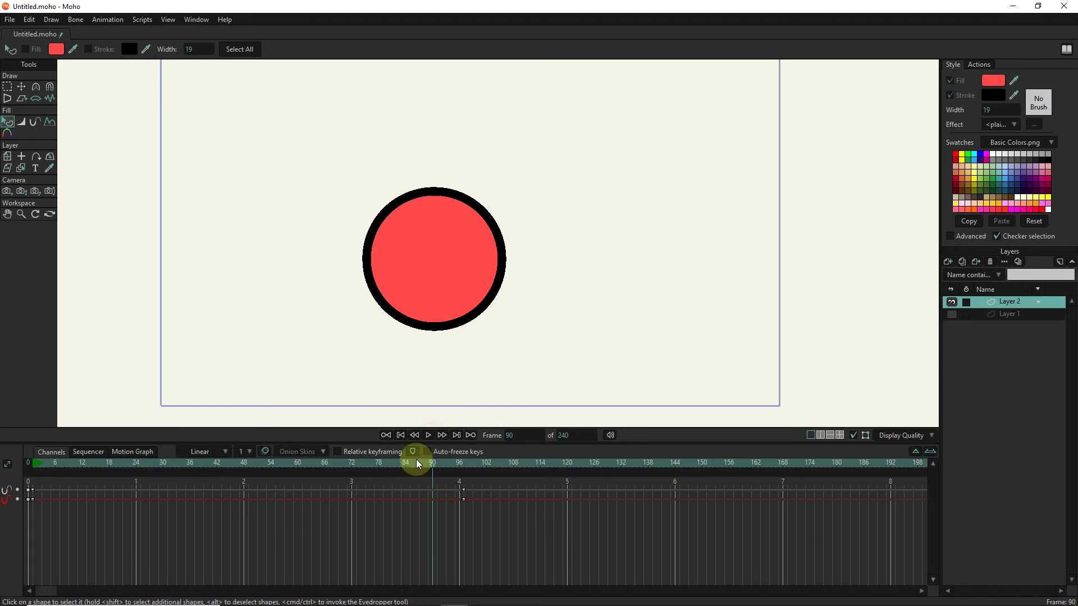
left_click_drag(414, 463, 124, 463)
left_click_drag(221, 464, 365, 464)
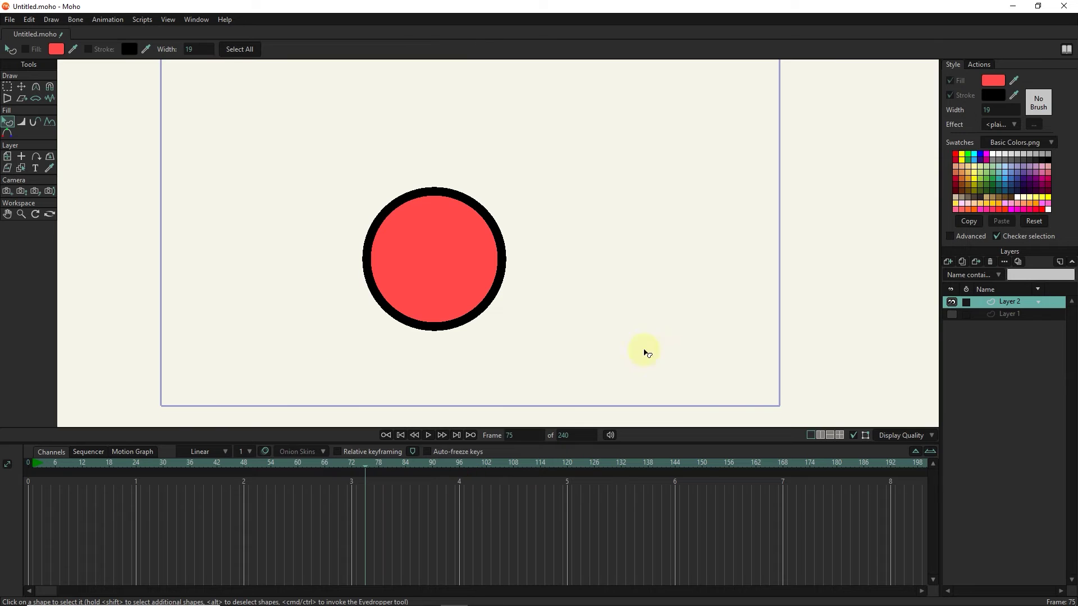
Hide Layer 2 and generate a tapered 12-cog gear, inner radius 0.56, on a new Gear layer
left_click(952, 303)
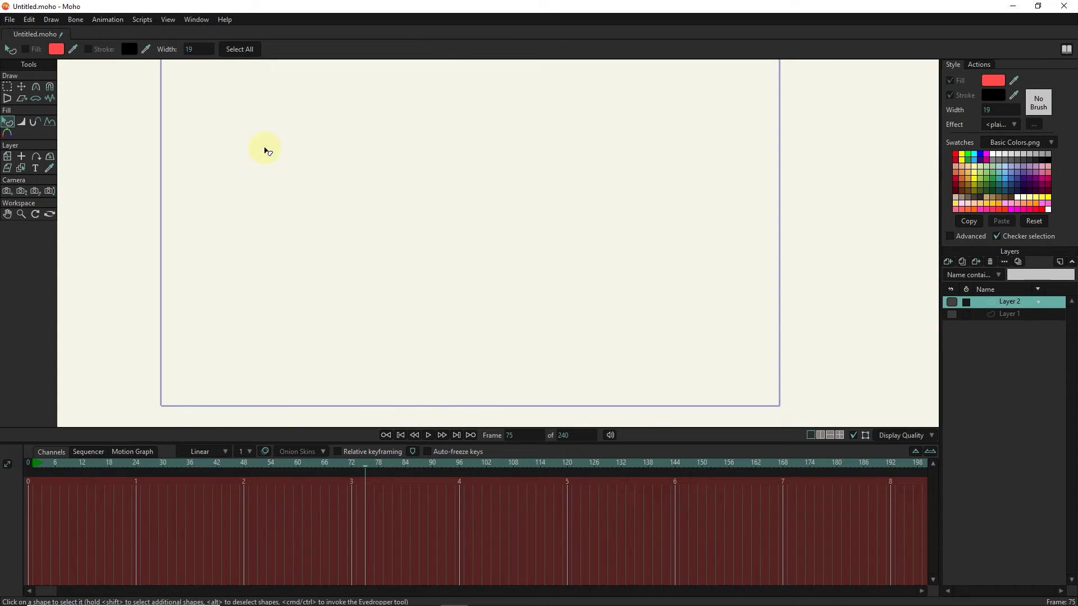
scroll(321, 186, "down", 1)
scroll(344, 244, "up", 1)
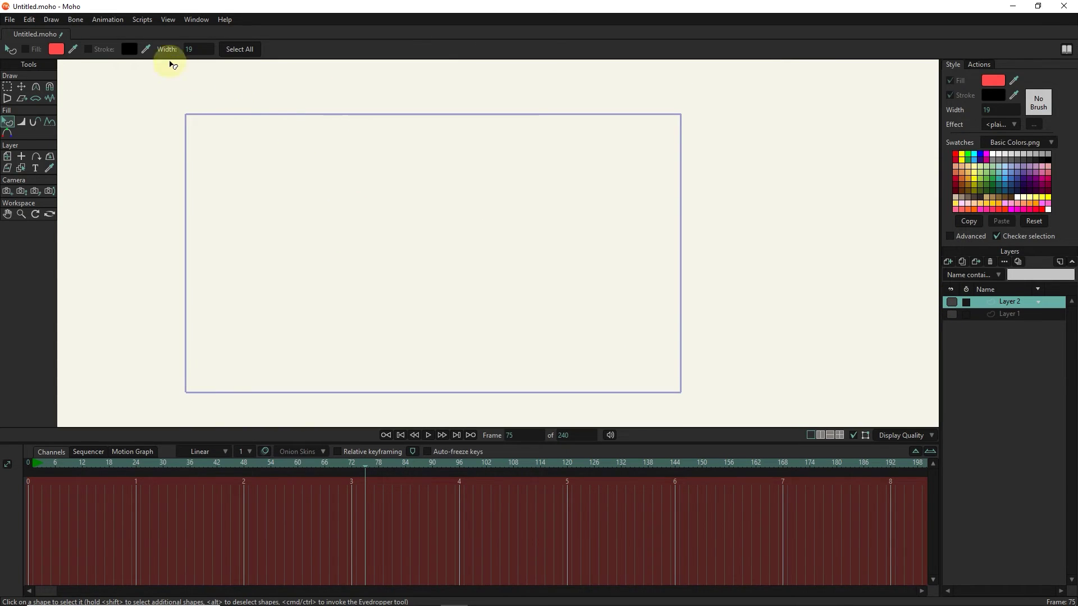
left_click(142, 19)
mouse_move(147, 71)
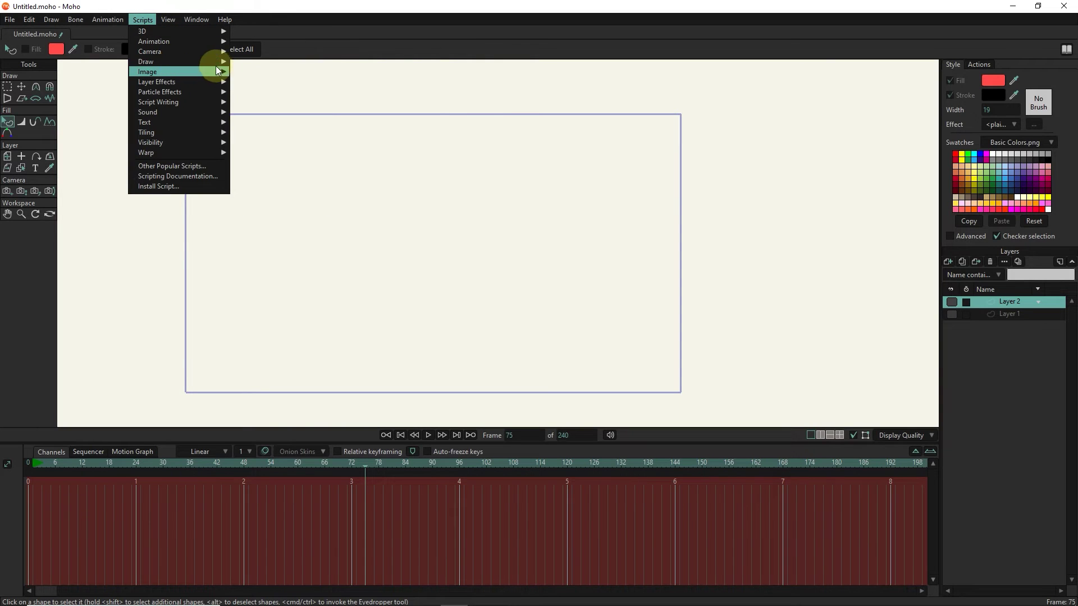
left_click(270, 113)
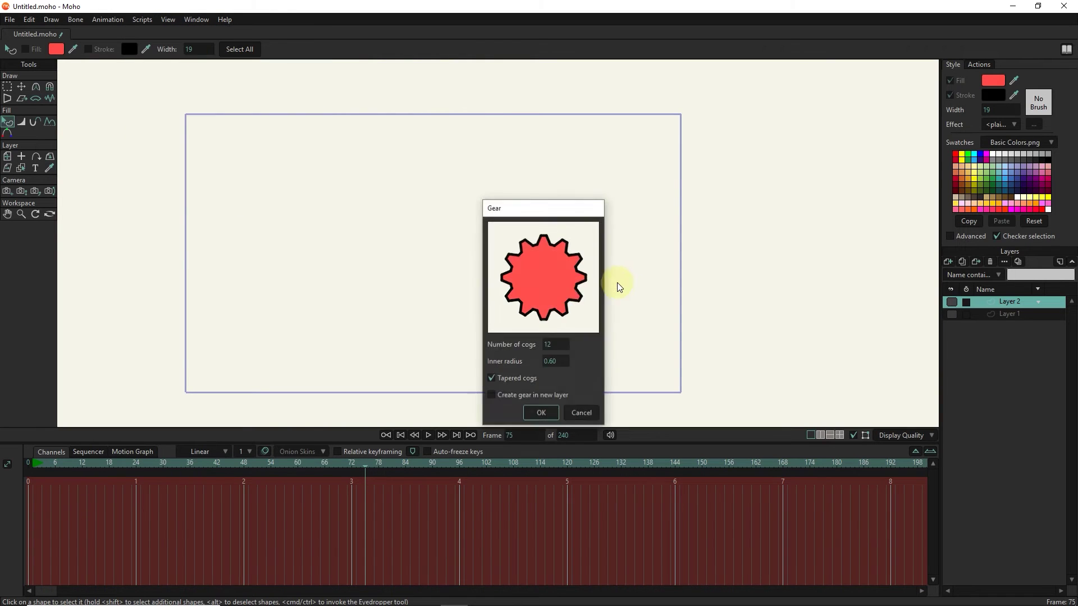
mouse_move(549, 345)
left_mouse_down()
mouse_move(582, 344)
mouse_move(548, 349)
mouse_move(548, 359)
mouse_move(510, 356)
mouse_move(541, 361)
left_mouse_up()
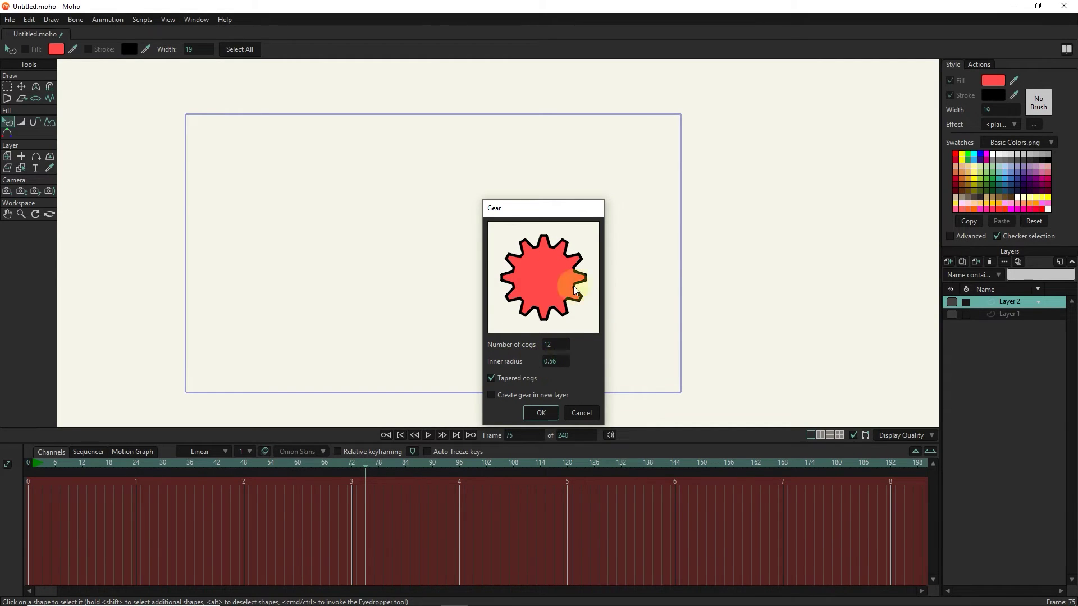
left_click(508, 380)
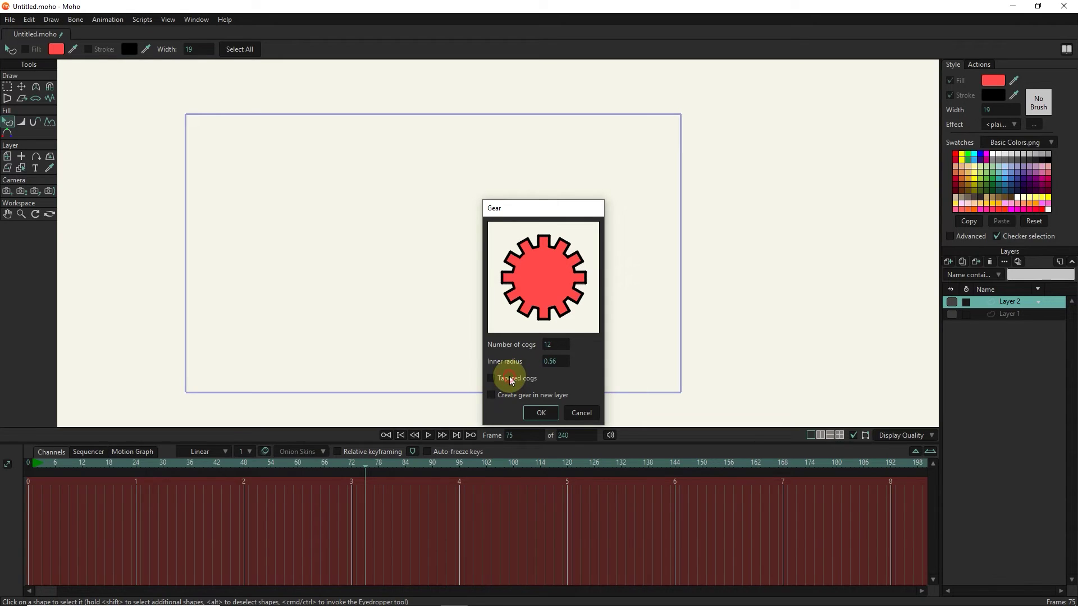
left_click(507, 380)
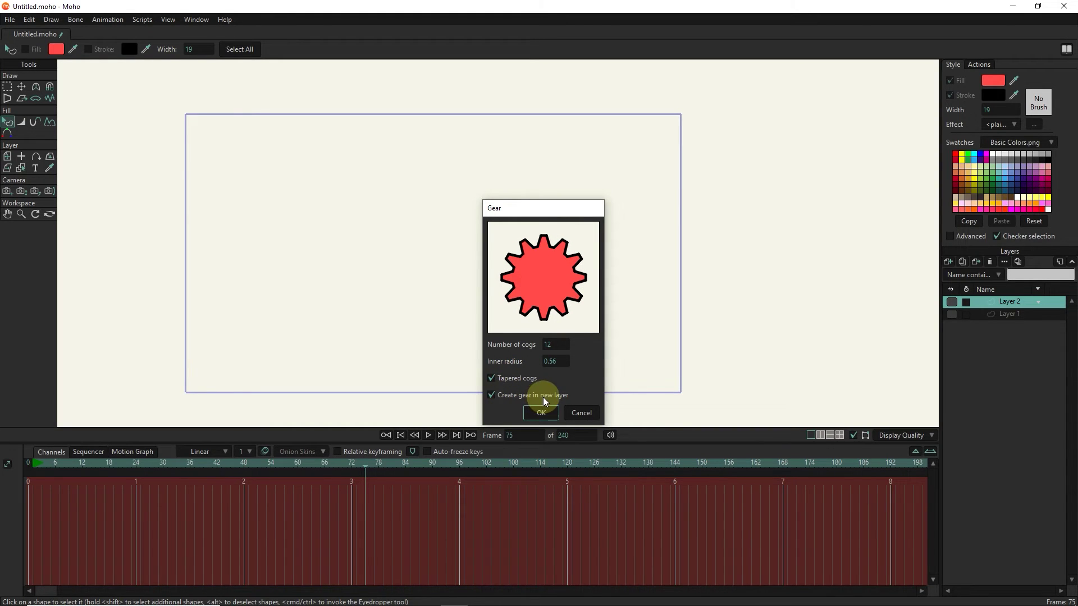
left_click(539, 412)
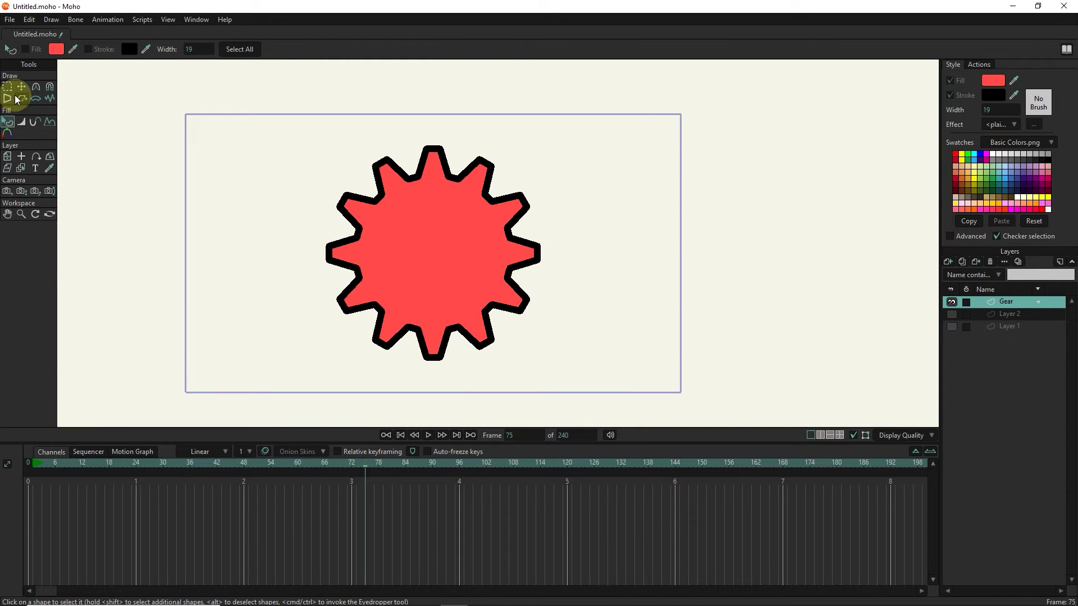
Rotate the Gear layer to about 317 degrees with Transform Layer
left_click(8, 156)
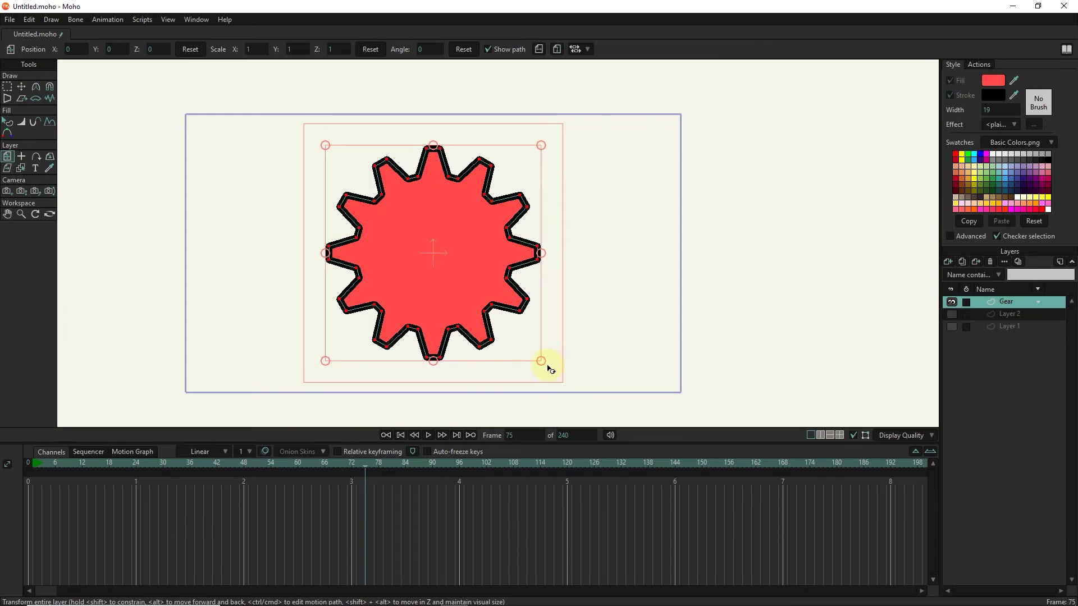
left_click_drag(548, 369, 367, 197)
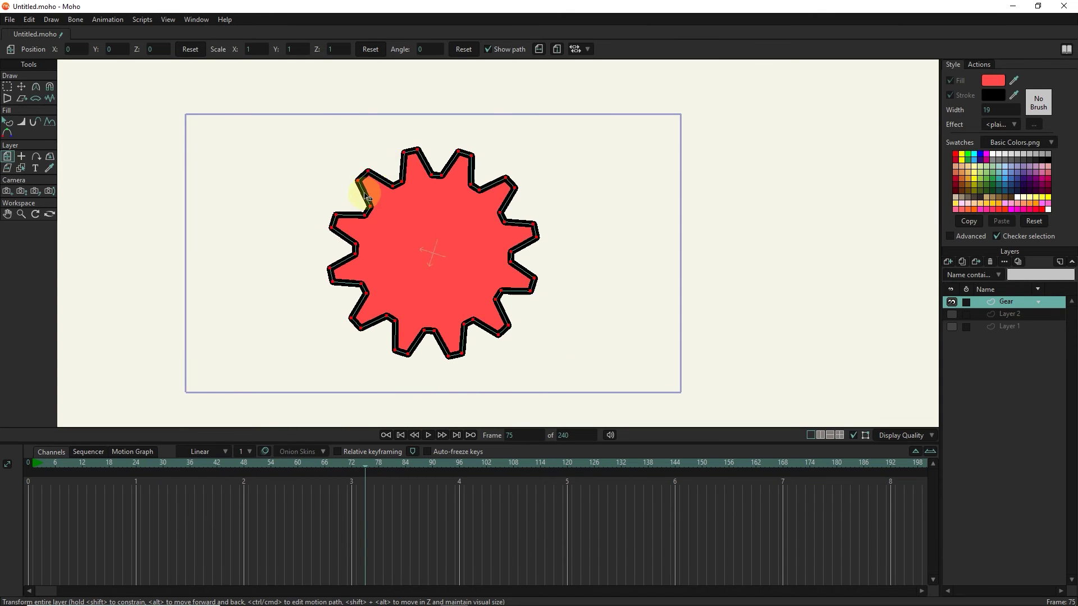
left_click_drag(367, 197, 332, 284)
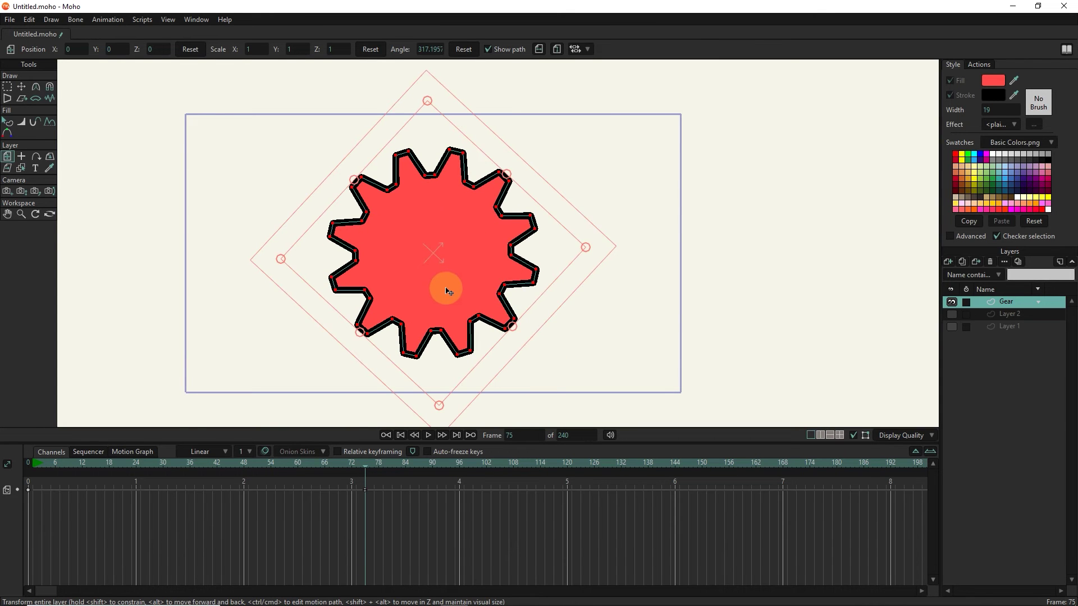
Return to frame 0, delete the rotation keyframe, and hide the Gear layer
mouse_move(367, 465)
left_mouse_down()
mouse_move(50, 456)
mouse_move(4, 470)
left_mouse_up()
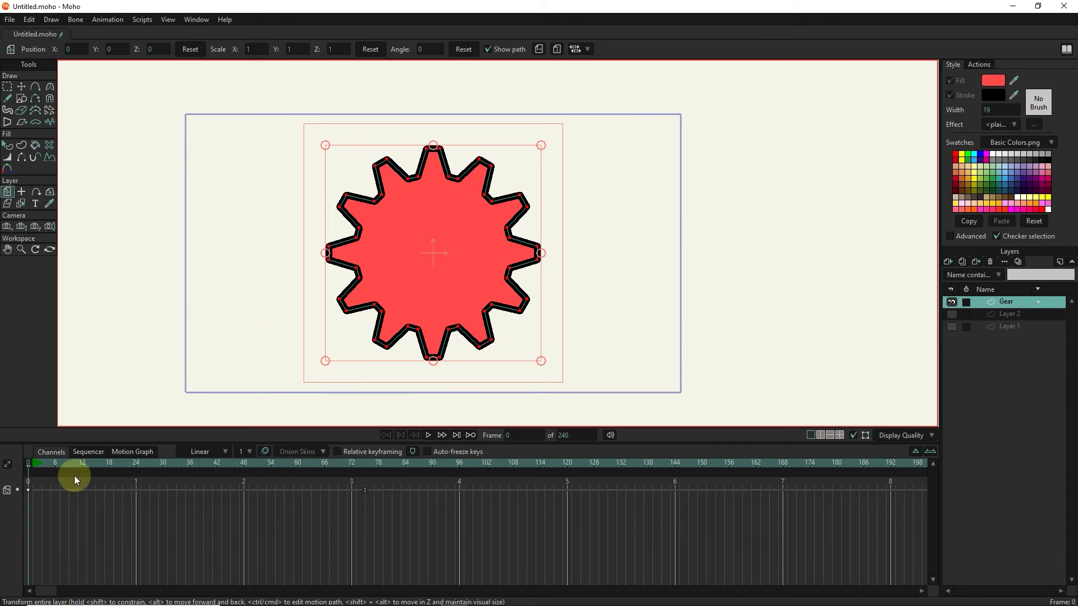
key("Delete")
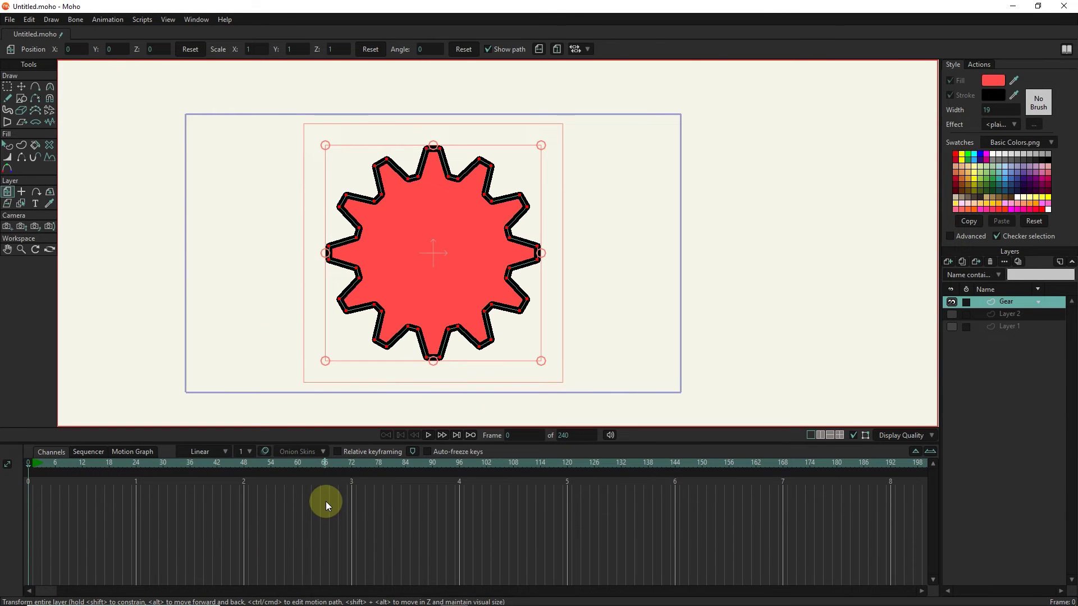
left_click(947, 303)
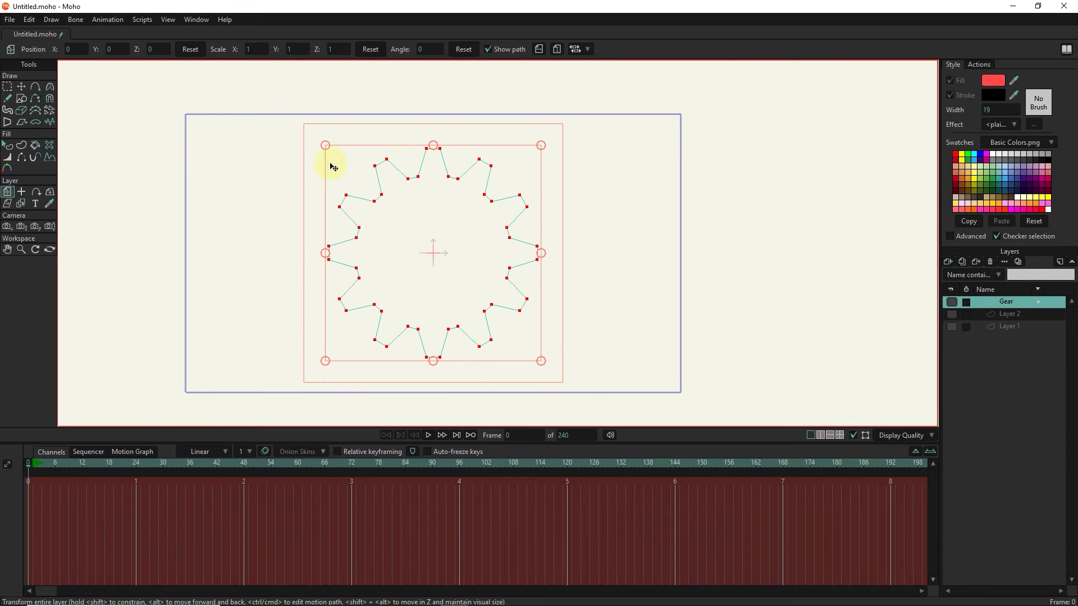
left_click(141, 20)
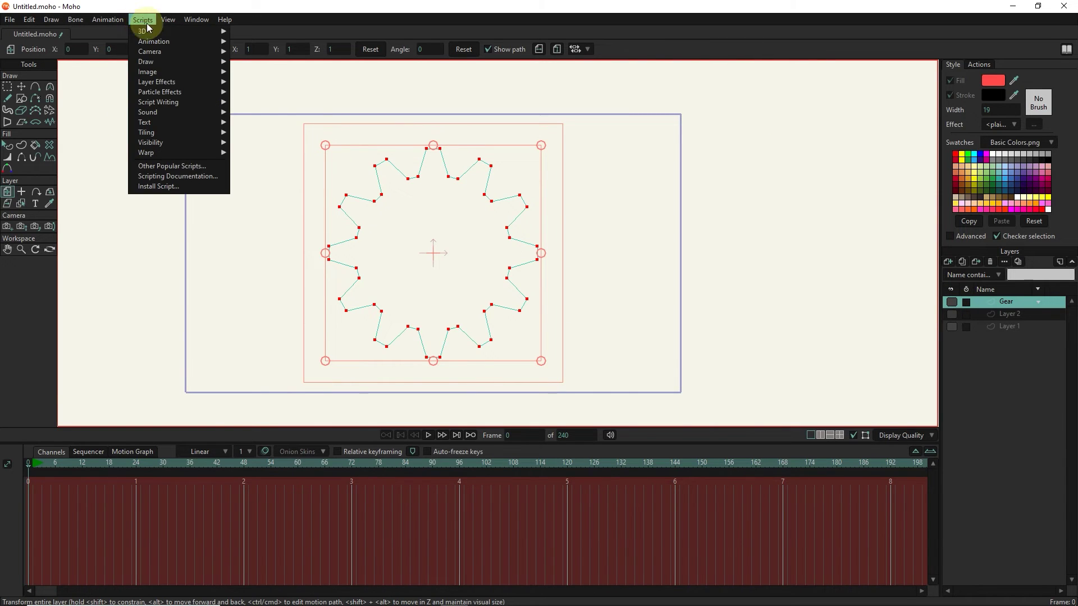
mouse_move(146, 62)
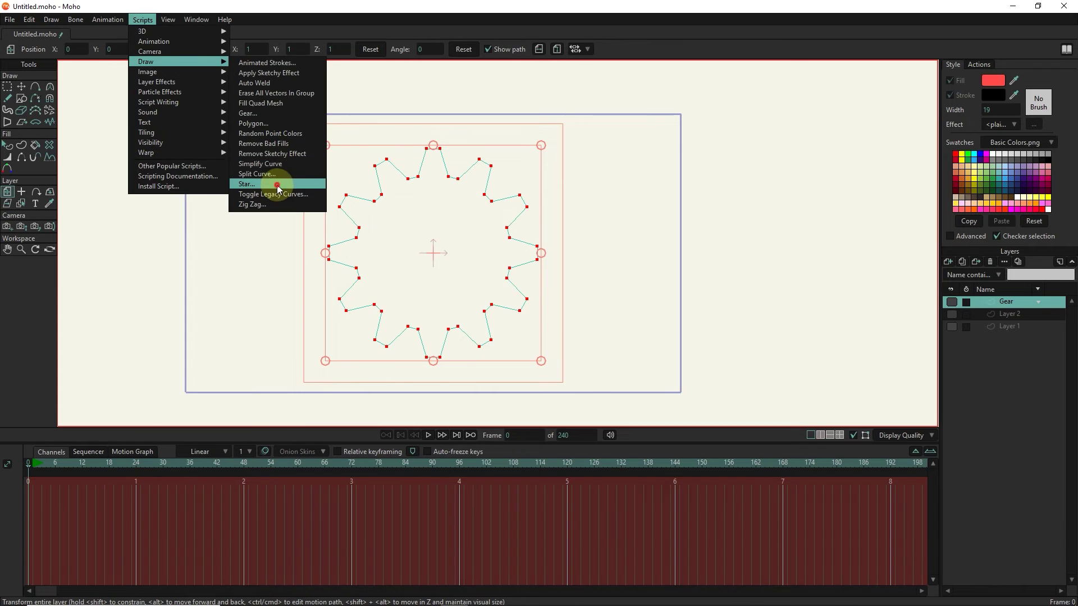
Create a thin 14-point star on a new Star layer and rotate it about 32 degrees
left_click(277, 185)
mouse_move(561, 351)
left_mouse_down()
mouse_move(584, 350)
mouse_move(531, 375)
left_mouse_up()
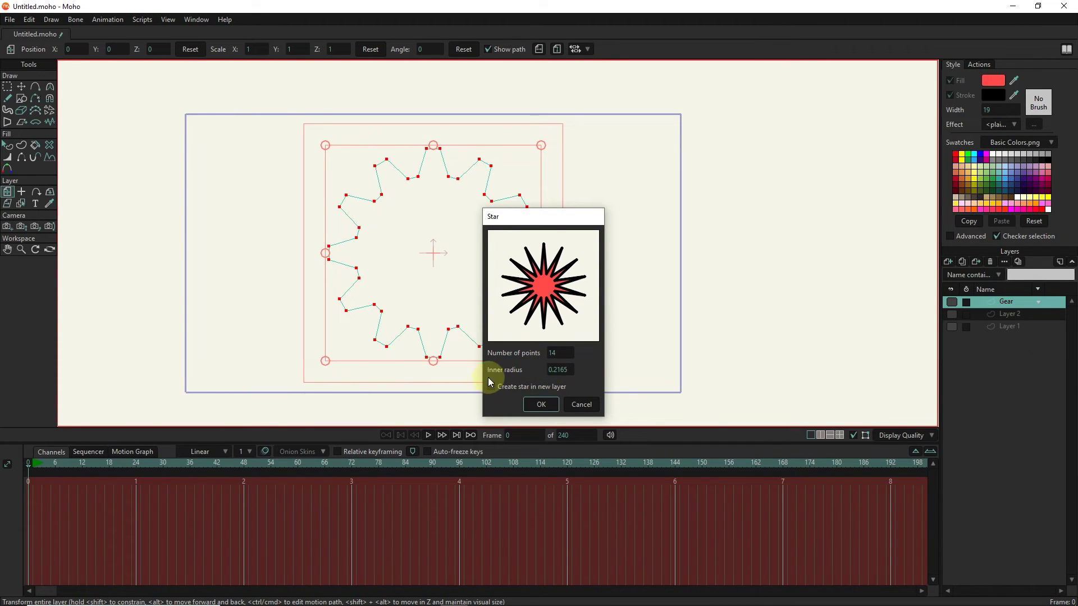
left_click(545, 404)
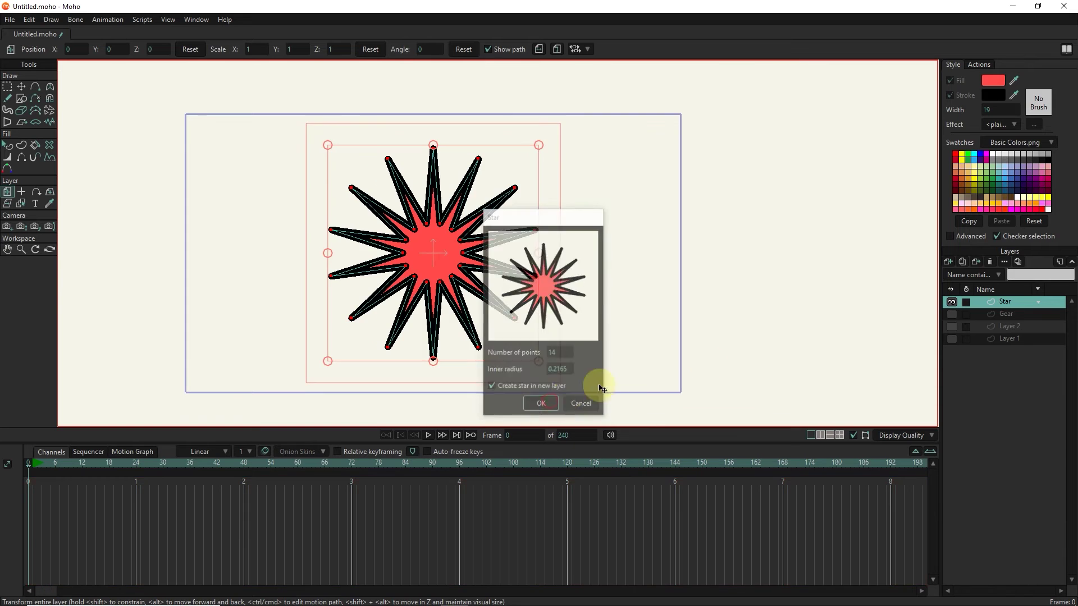
left_click_drag(549, 373, 472, 295)
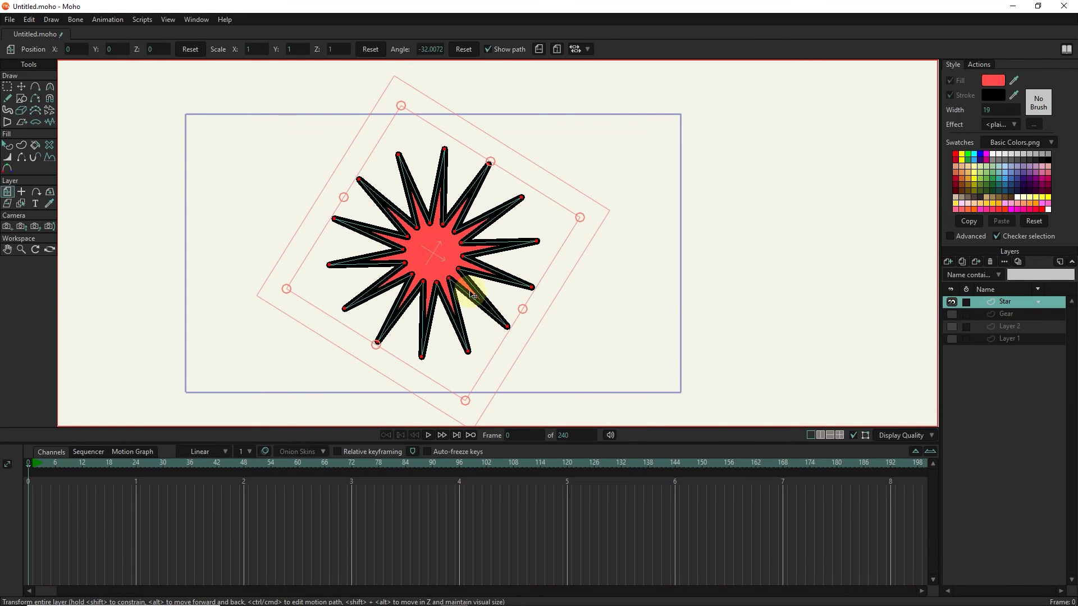
Hide the Star layer, then show and select Layer 1 with its four red shapes
left_click(951, 302)
left_click(951, 339)
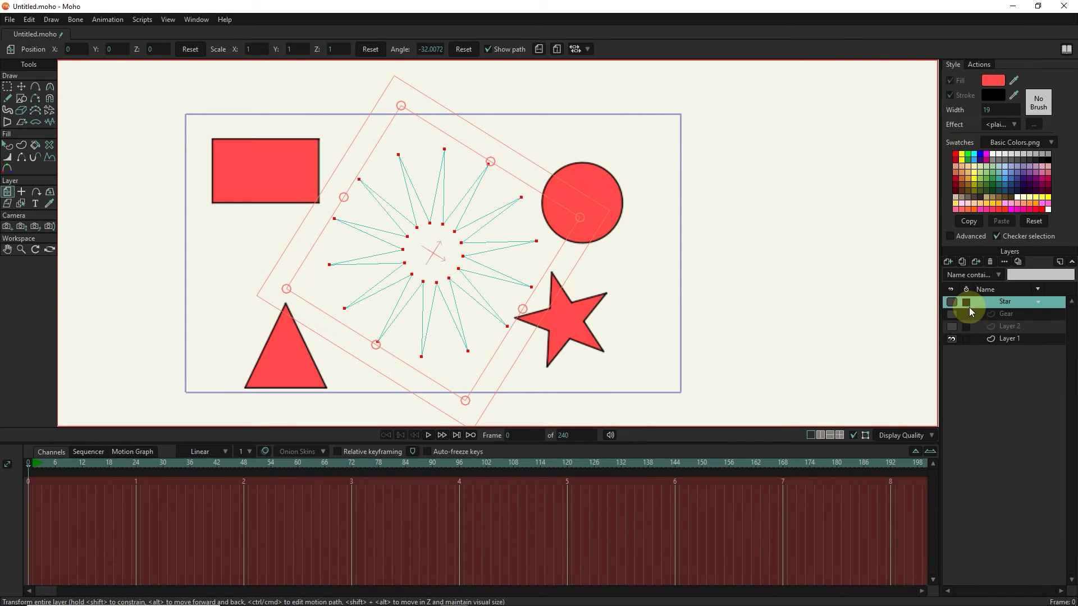
left_click(1006, 340)
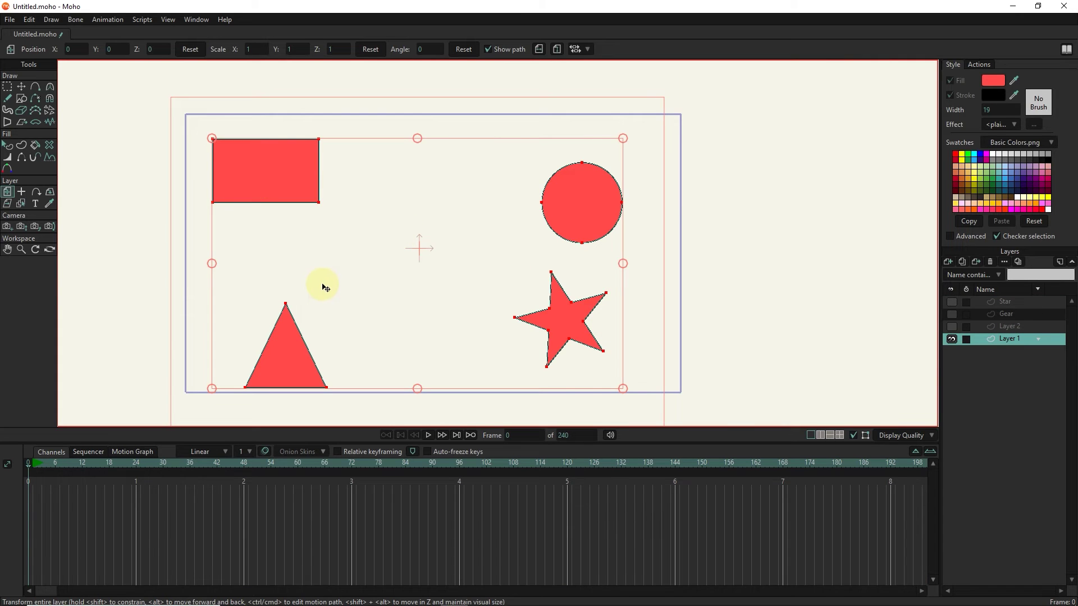
scroll(325, 286, "up", 1)
left_click(148, 19)
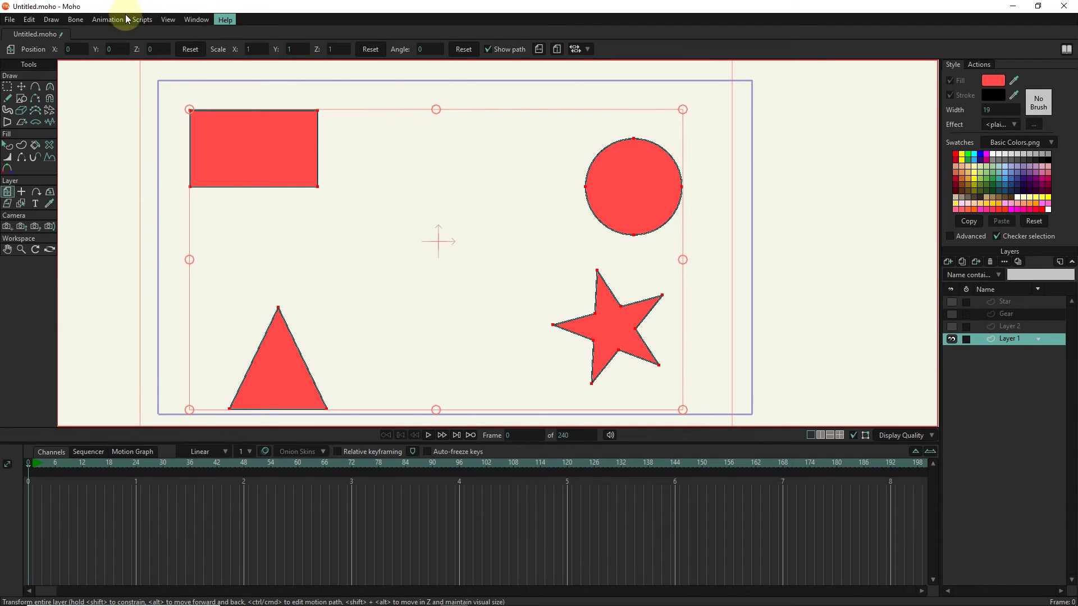
left_click(138, 20)
mouse_move(150, 52)
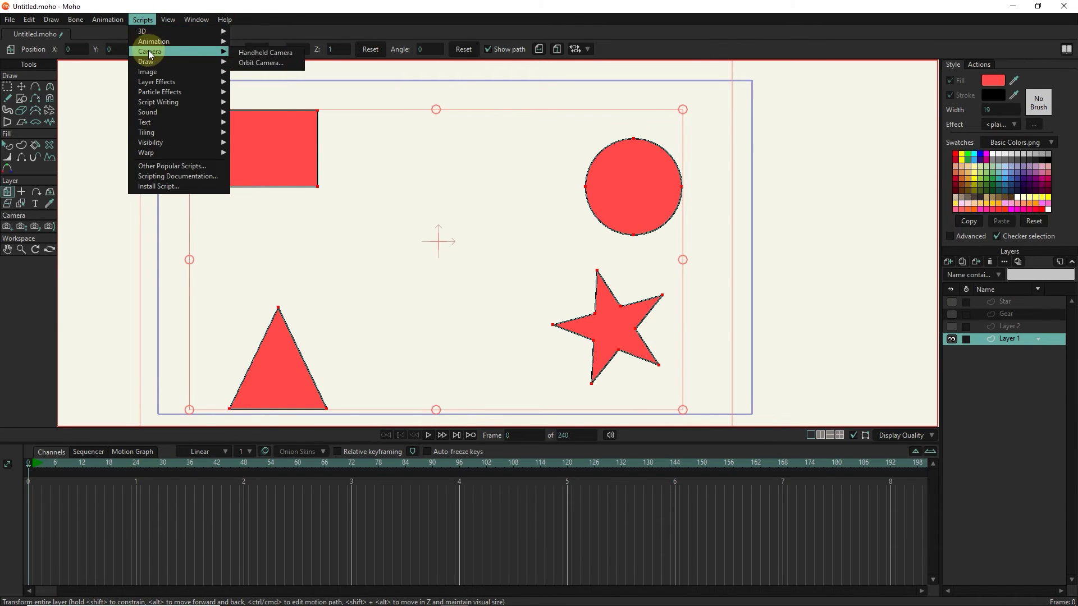
Apply Handheld Camera shake to Layer 1 and preview it during playback
left_click(271, 55)
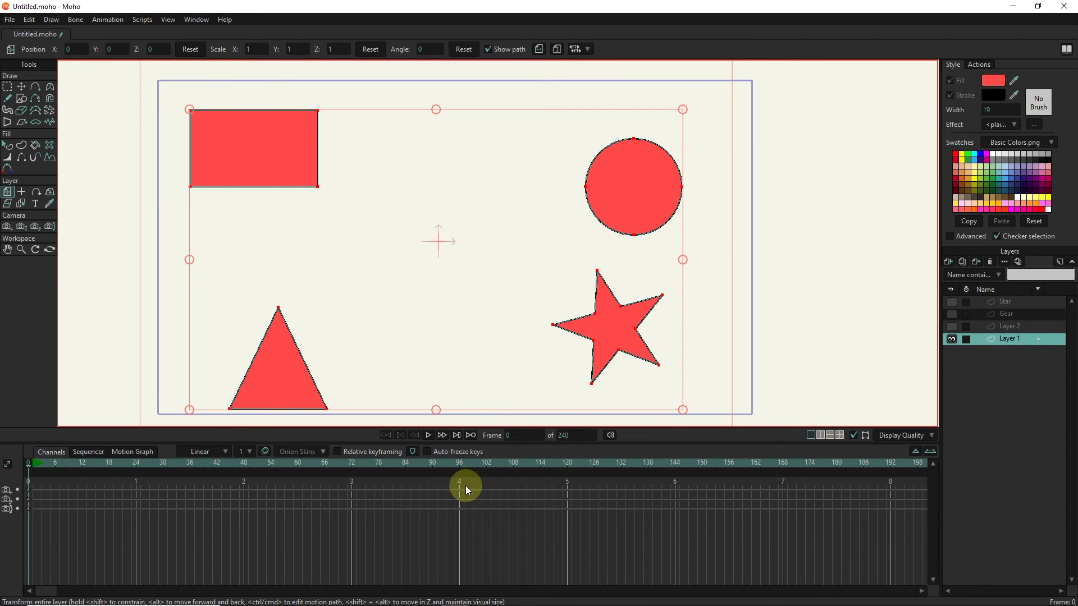
left_click(427, 434)
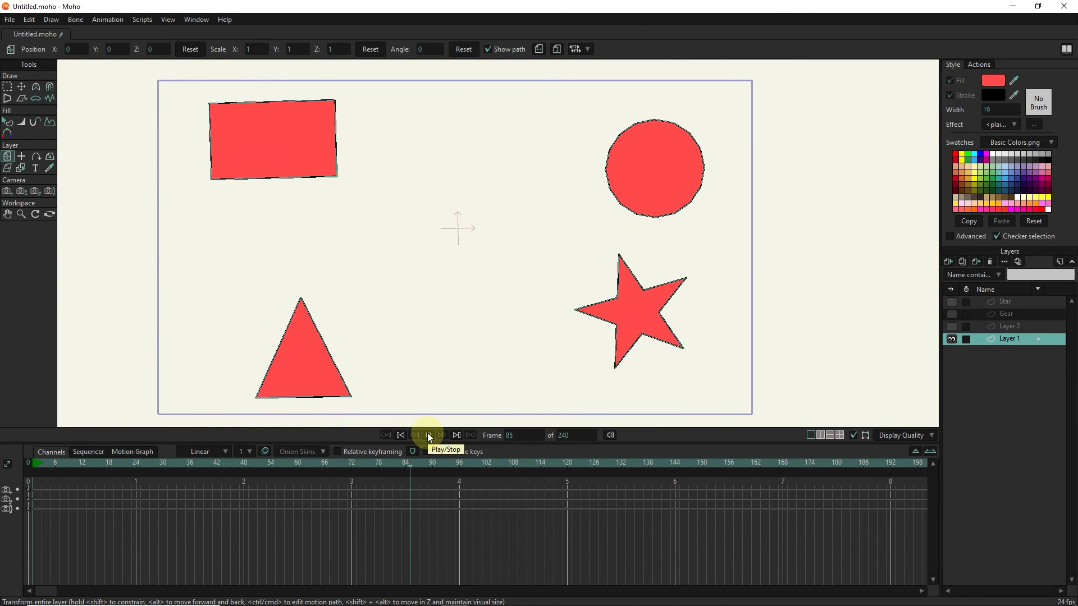
left_click(428, 435)
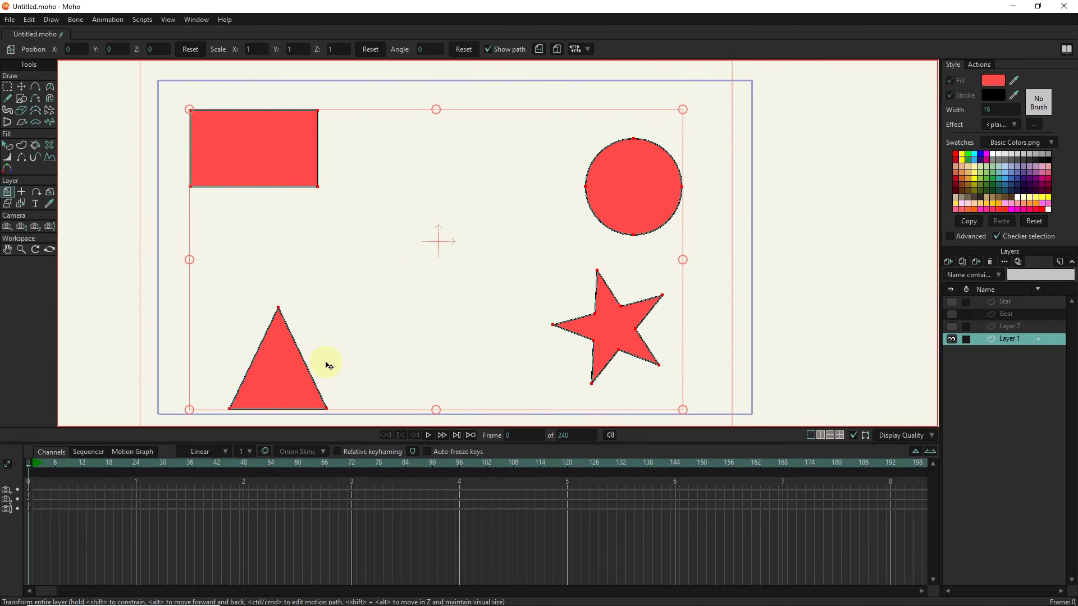
left_click(7, 86)
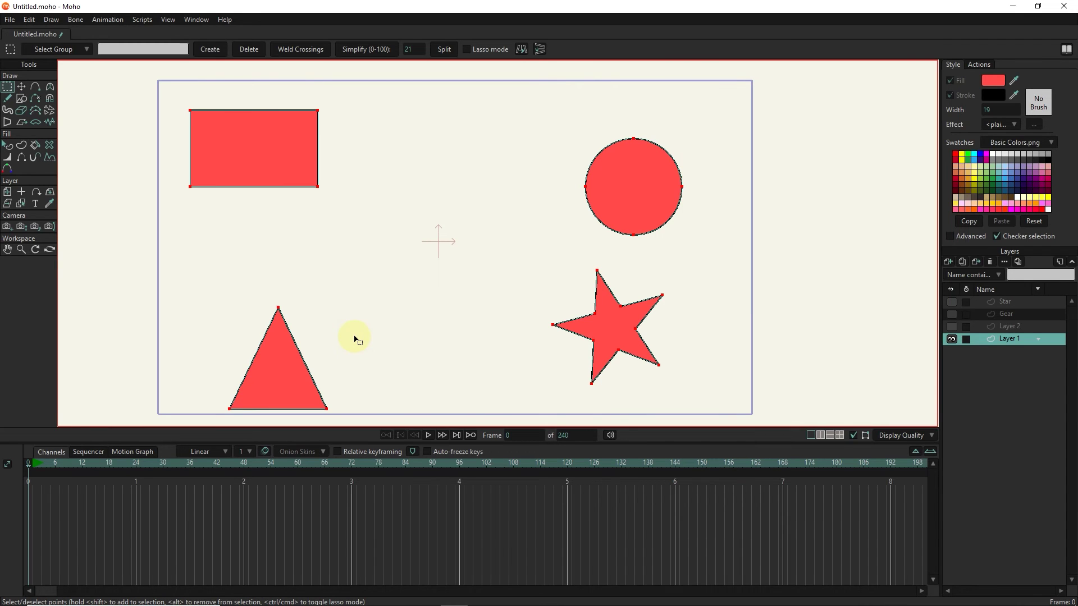
Apply Noisy Point Animation to Layer 1's shapes and scrub the timeline to preview the jitter
left_click_drag(510, 307, 579, 373)
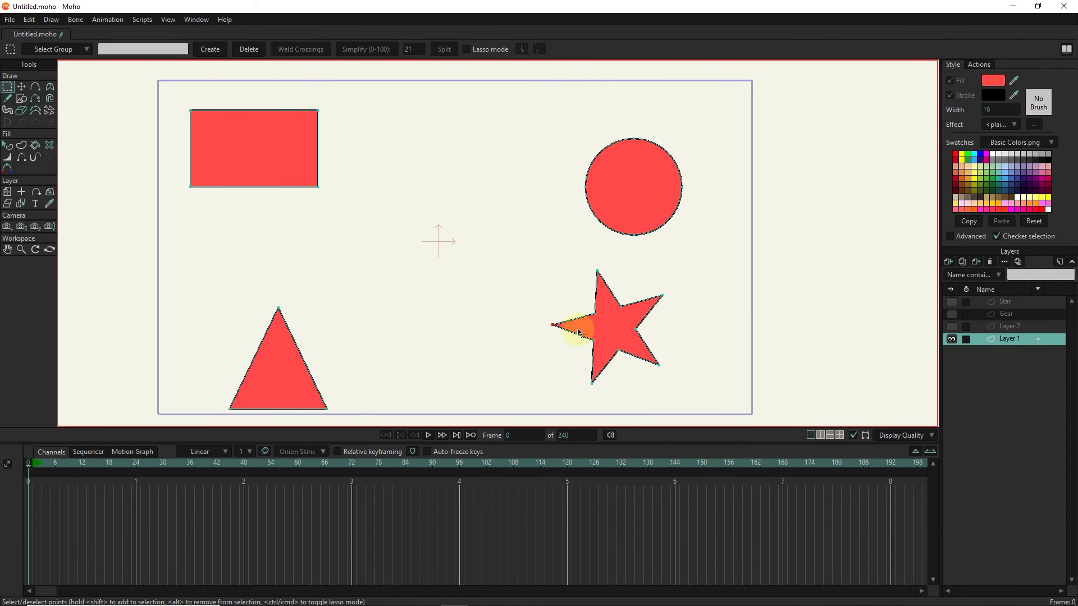
scroll(578, 329, "up", 2)
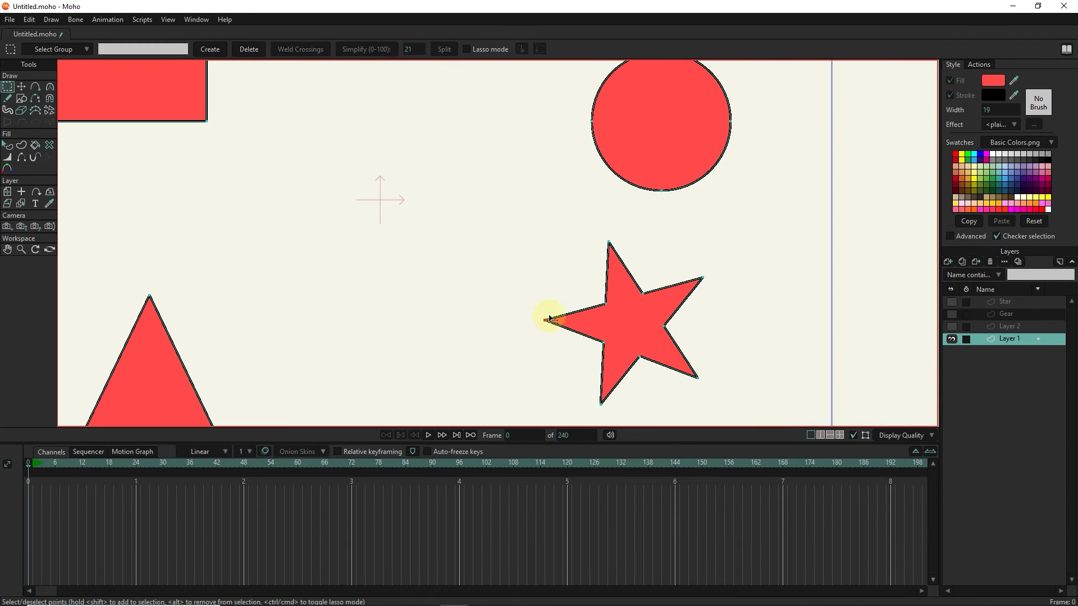
left_click(139, 20)
mouse_move(154, 41)
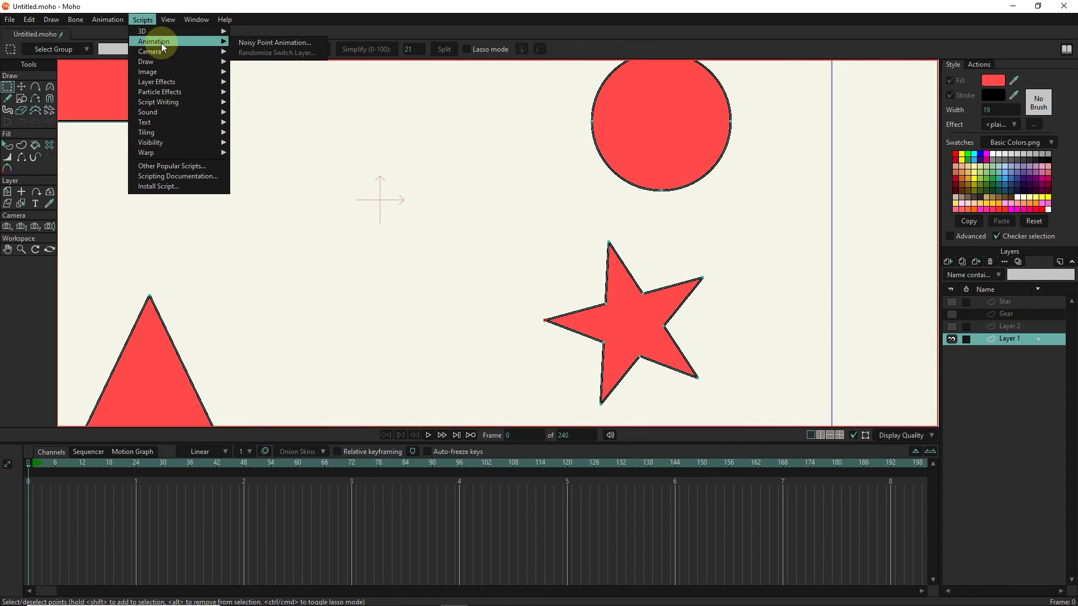
left_click(247, 42)
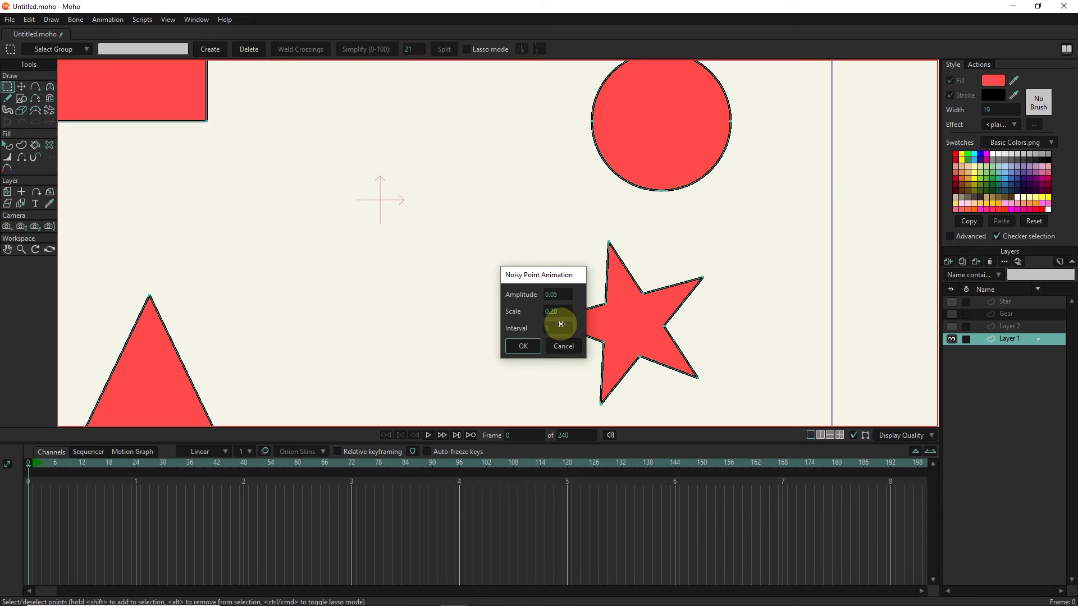
left_click(521, 348)
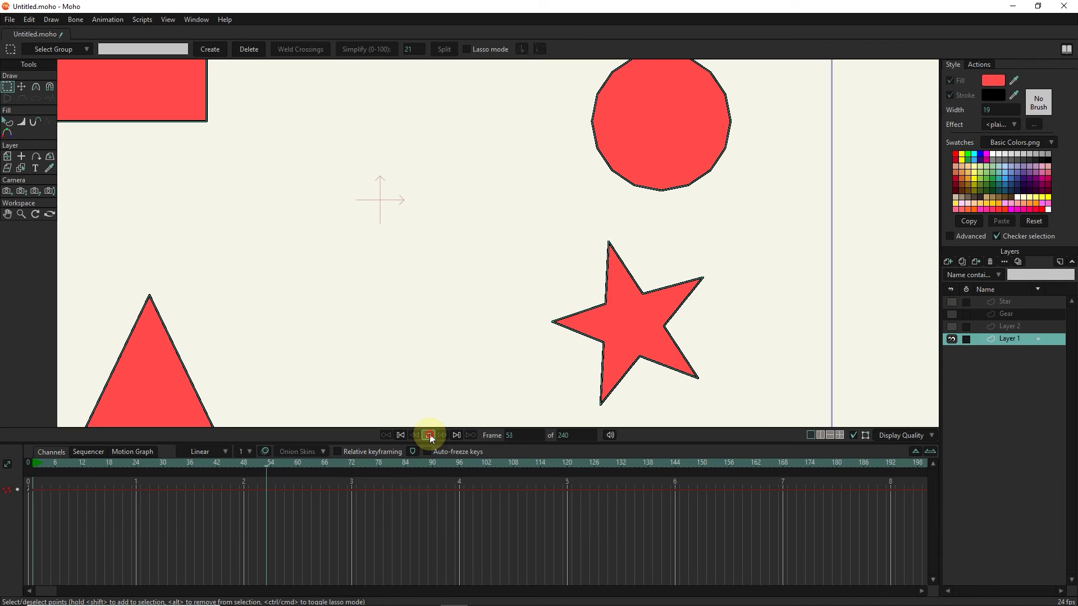
left_click(429, 435)
left_click_drag(273, 464, 2, 462)
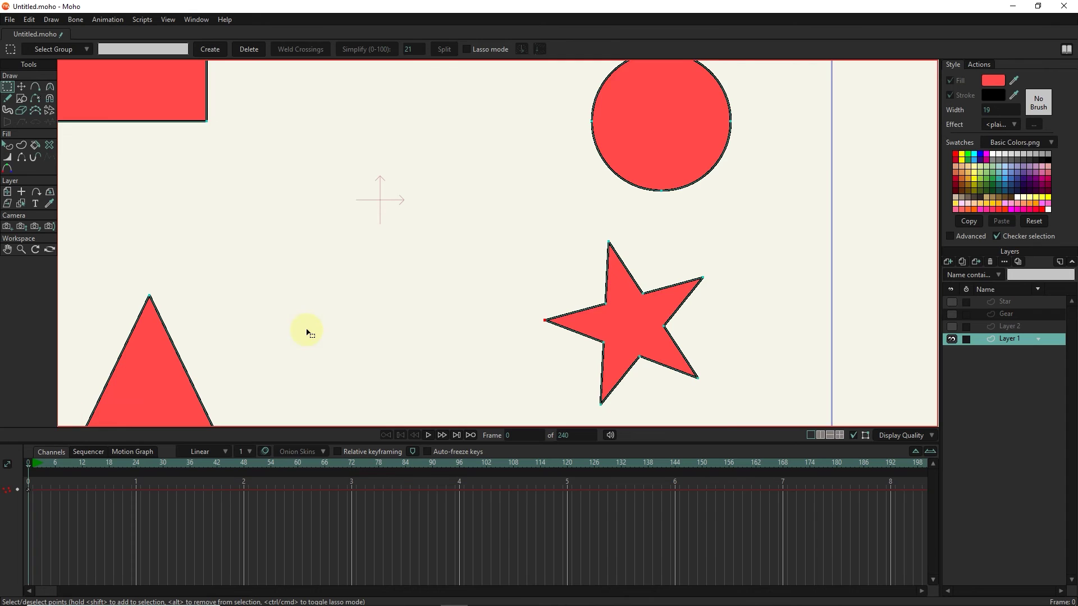
scroll(309, 329, "down", 4)
Rerun Noisy Point Animation on the shapes, then stop playback at frame 0
left_click(136, 20)
mouse_move(148, 72)
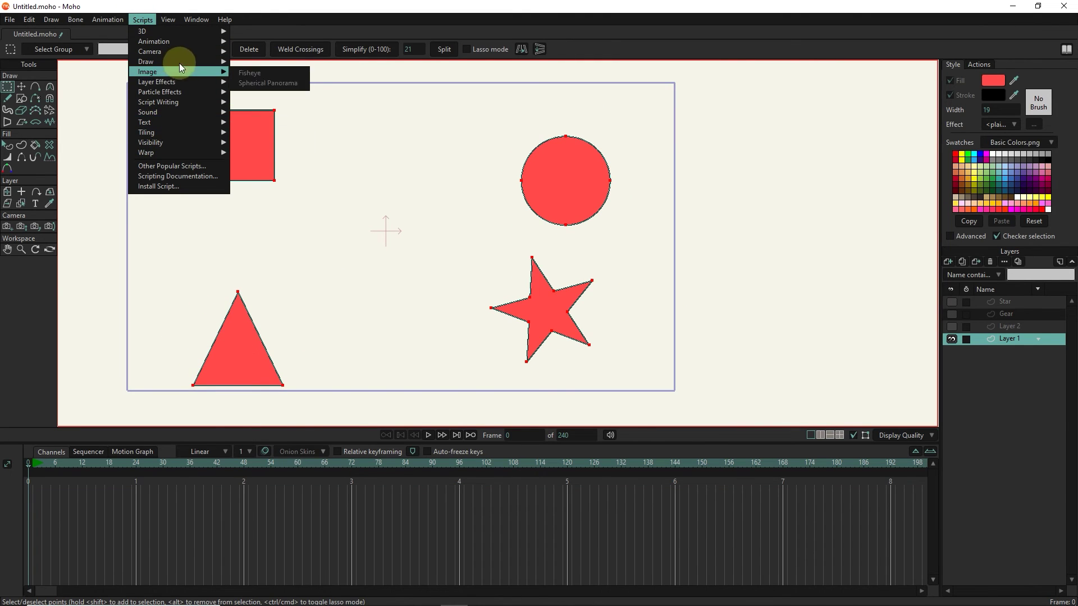
mouse_move(154, 41)
left_click(242, 41)
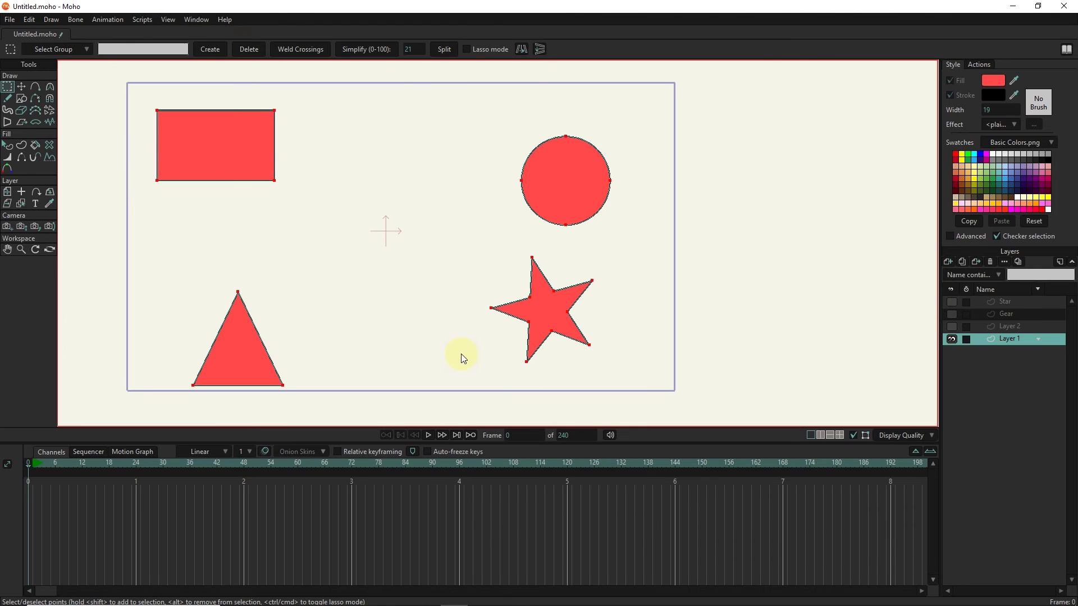
left_click(524, 346)
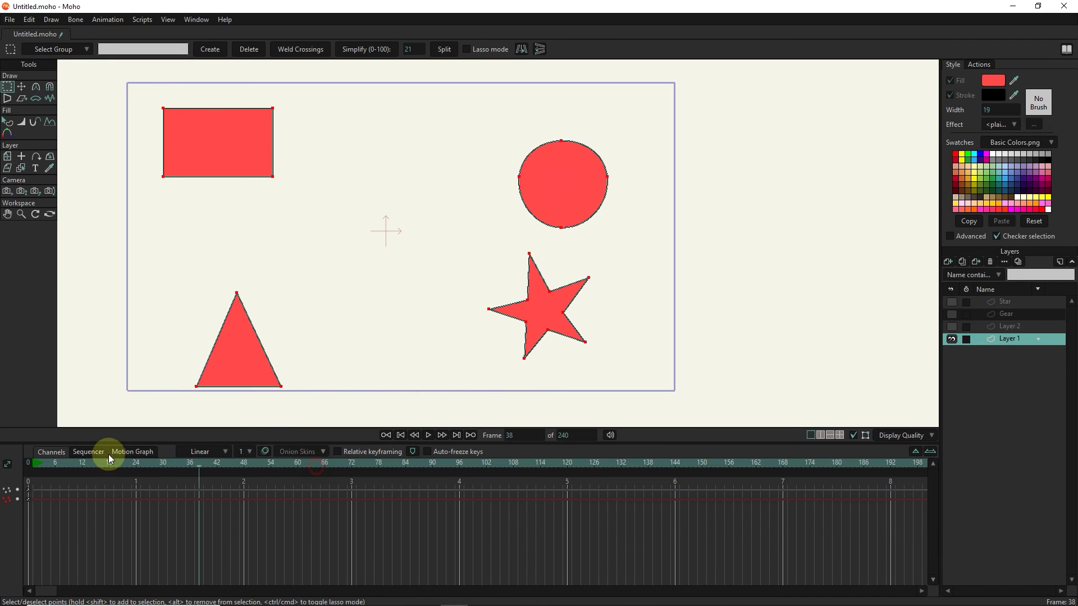
left_click(28, 462)
Hide Layer 1, add a new vector layer, and generate a red cube with the 3D Cube script
left_click(251, 387)
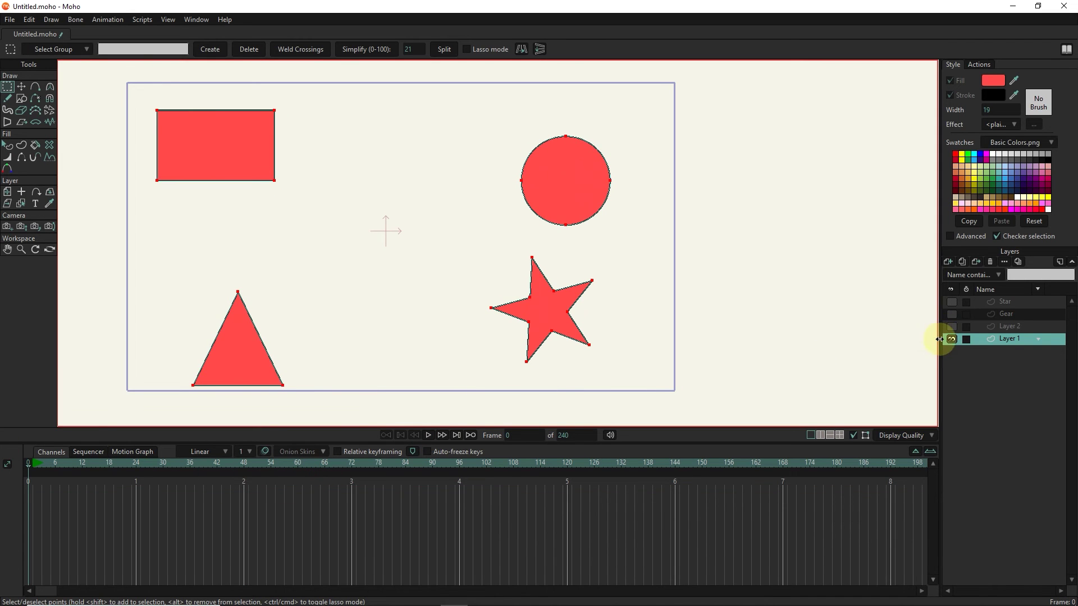
left_click(953, 339)
left_click(947, 262)
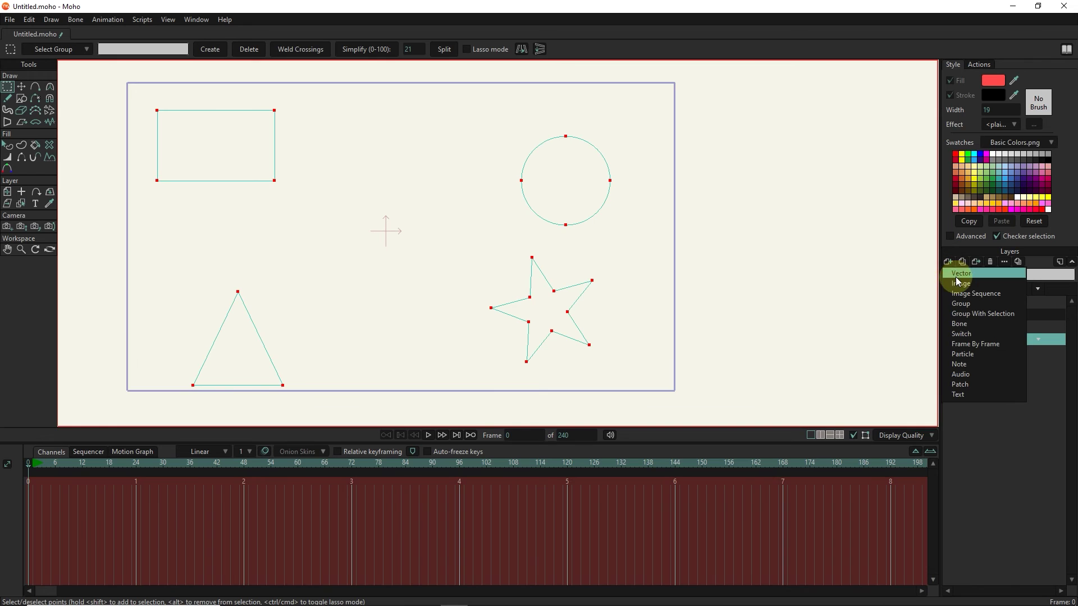
left_click(995, 292)
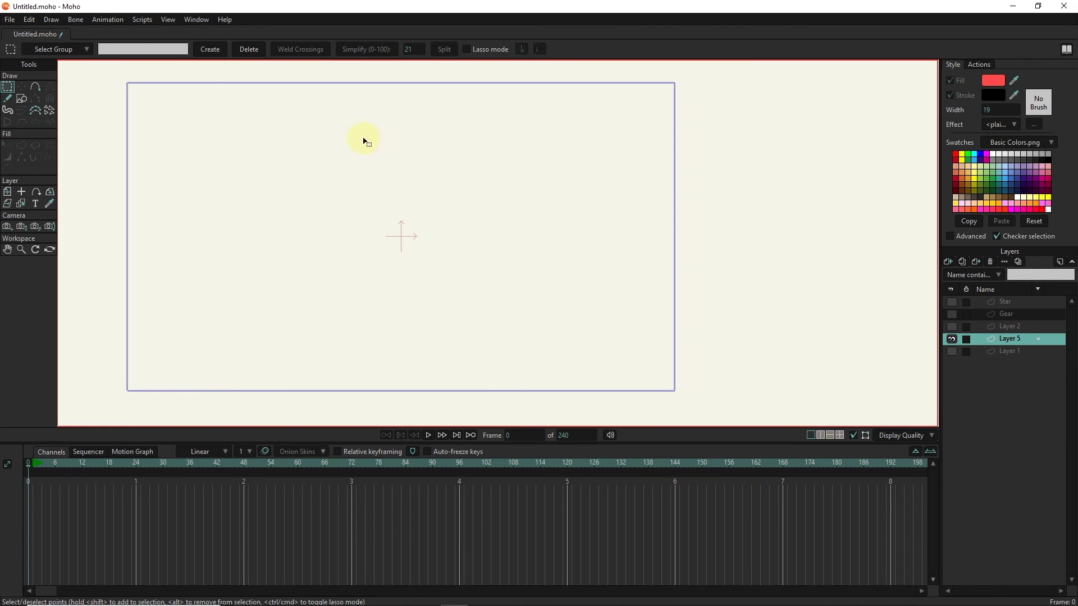
left_click(144, 19)
mouse_move(145, 31)
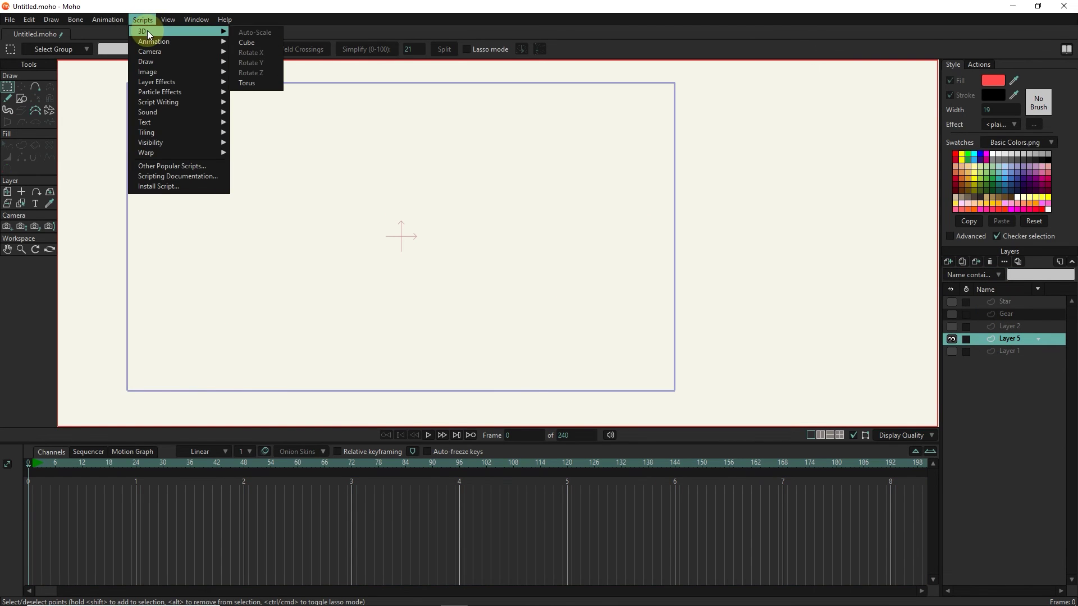
left_click(248, 41)
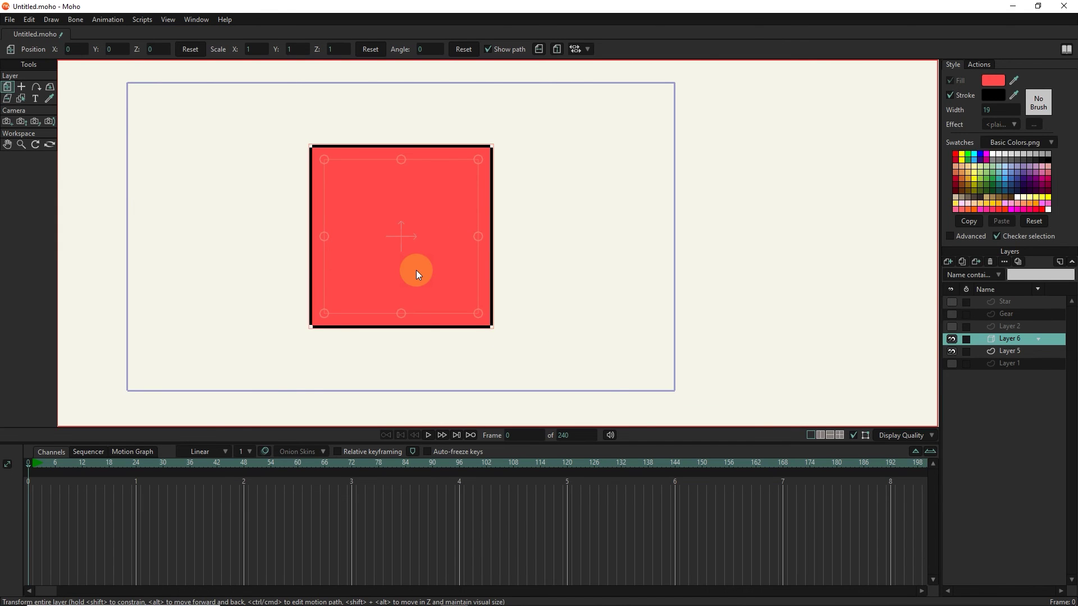
Move the cube left and turn off its Silhouette, Material and Crease edges in 3D Options
mouse_move(373, 217)
left_mouse_down()
mouse_move(581, 405)
mouse_move(669, 251)
mouse_move(264, 159)
mouse_move(236, 356)
mouse_move(268, 251)
mouse_move(312, 256)
mouse_move(260, 245)
left_mouse_up()
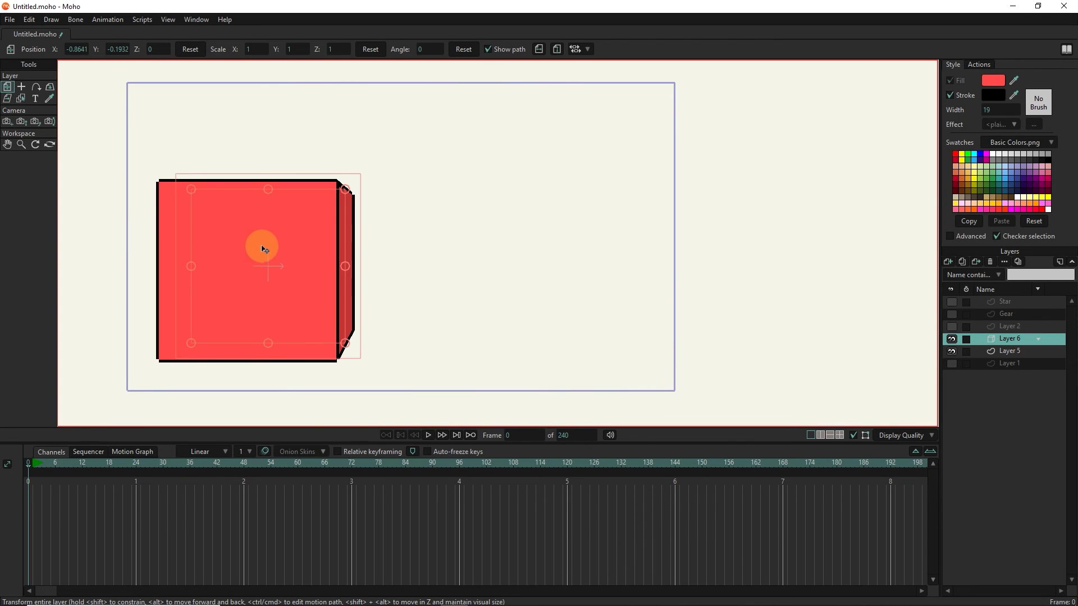
double_click(1009, 337)
left_click(759, 105)
left_click(717, 142)
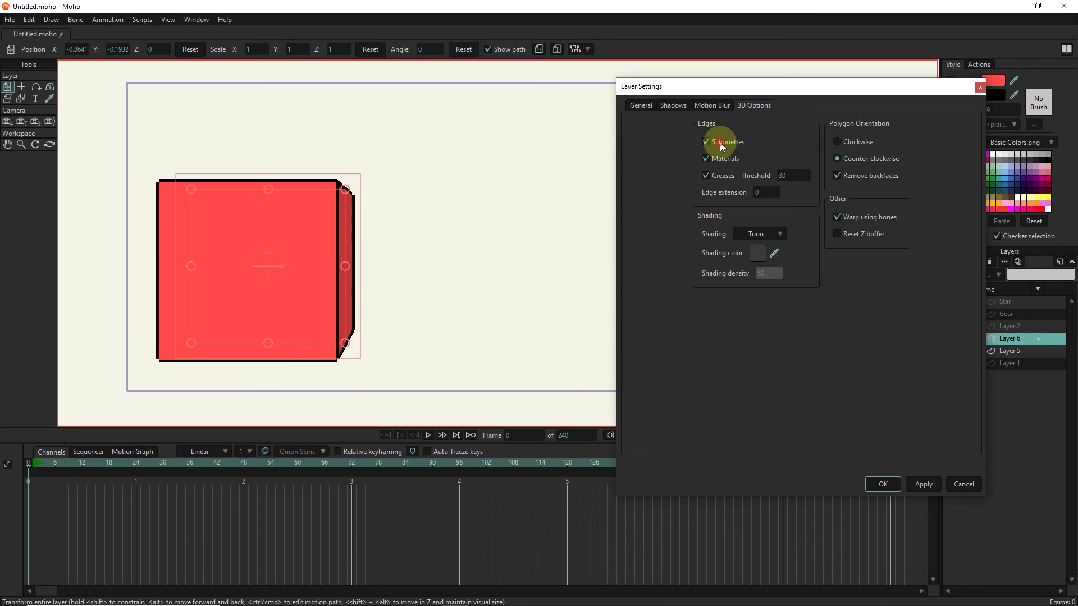
left_click(718, 175)
left_click(919, 490)
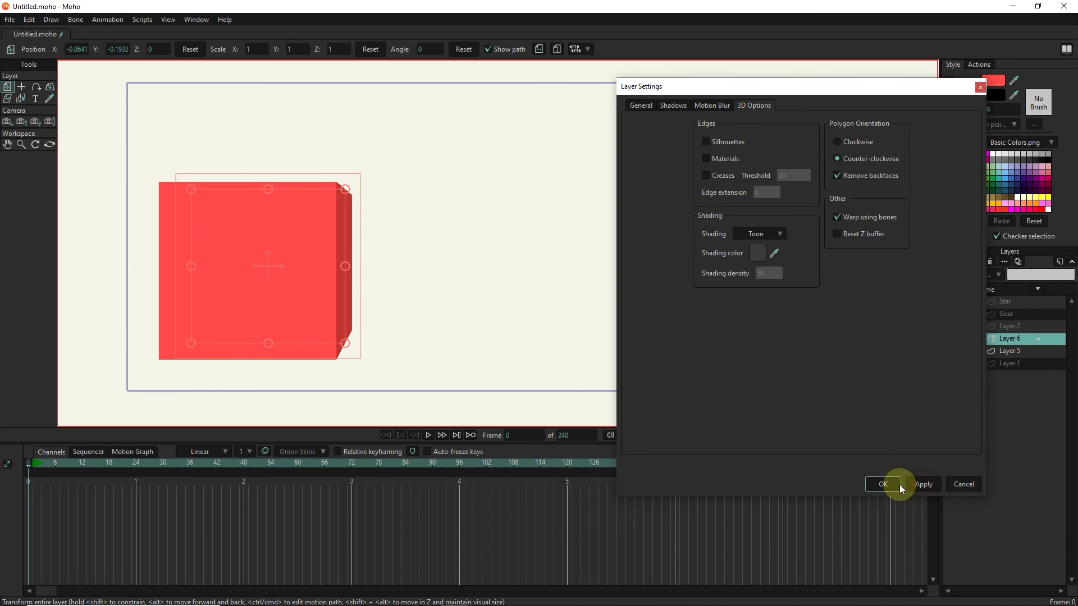
left_click(331, 284)
Shrink the cube into the bottom right, then duplicate it and move the copy bottom left
left_click(349, 346)
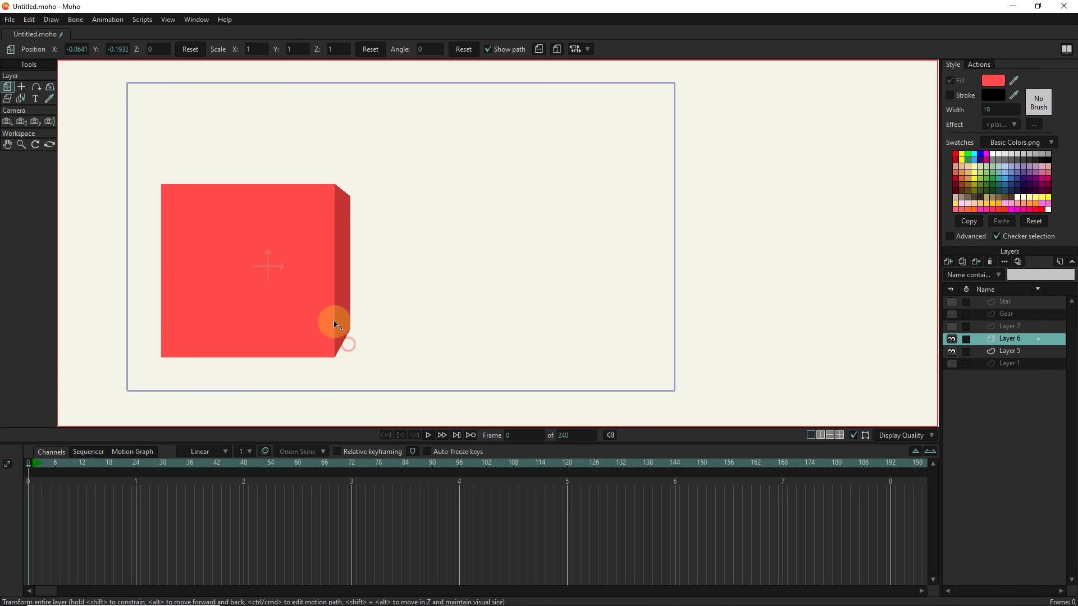
mouse_move(349, 345)
left_mouse_down()
mouse_move(313, 284)
mouse_move(177, 345)
mouse_move(169, 339)
mouse_move(584, 366)
mouse_move(615, 338)
left_mouse_up()
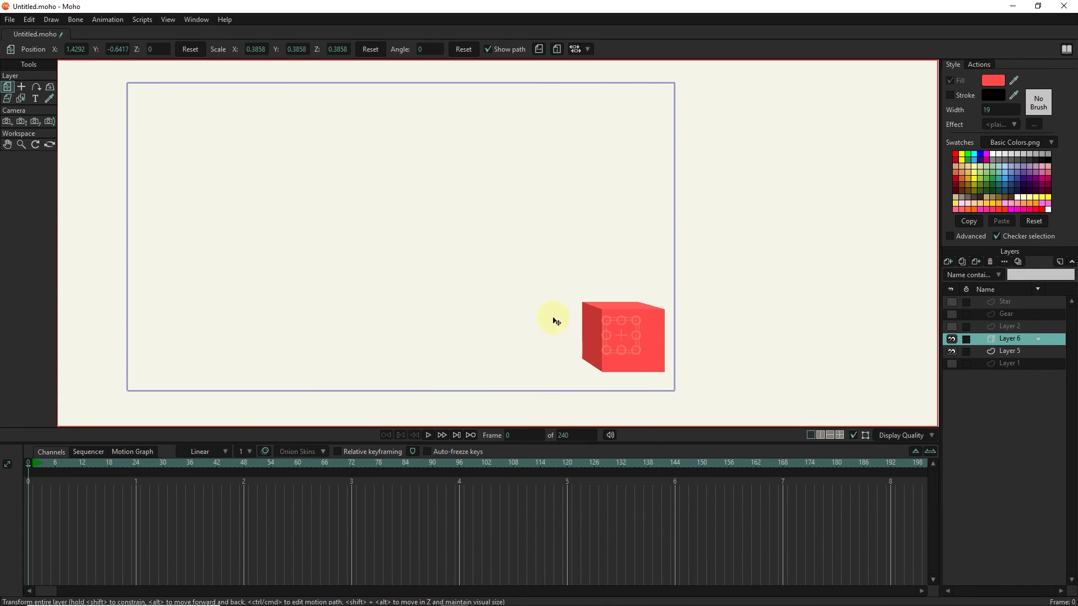
left_click(961, 262)
double_click(997, 340)
left_click_drag(638, 356, 189, 353)
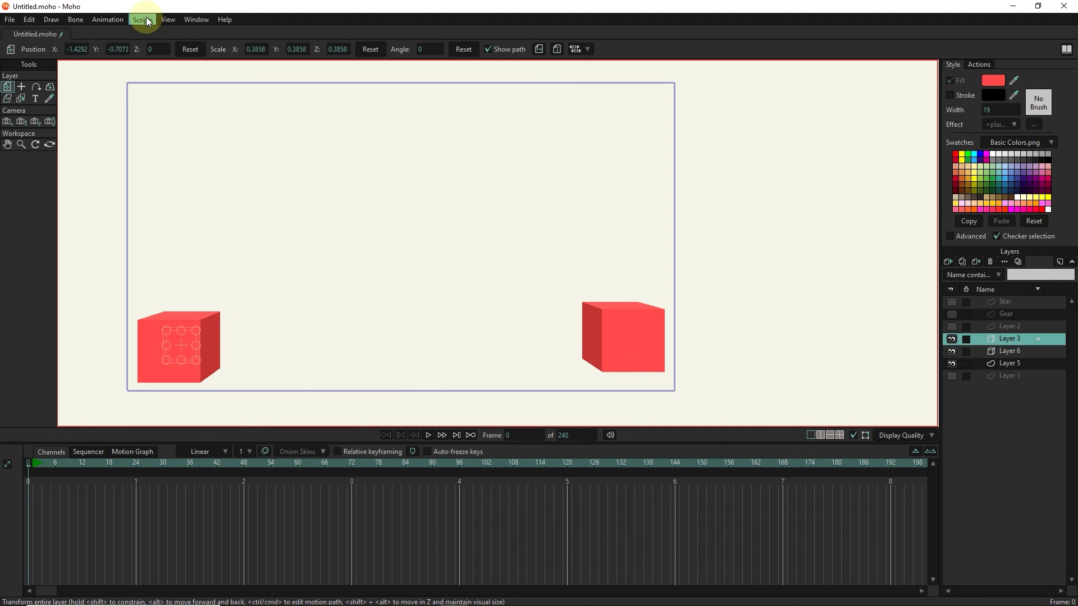
Add a new vector layer with a red 3D torus and tilt it using Rotate Layer XY
left_click(949, 263)
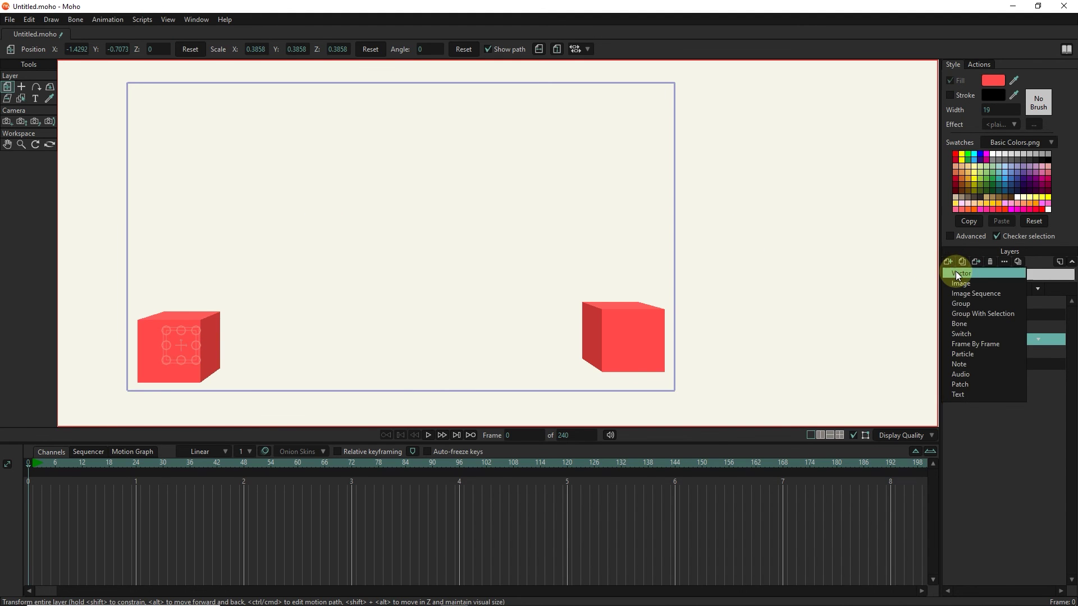
left_click(994, 330)
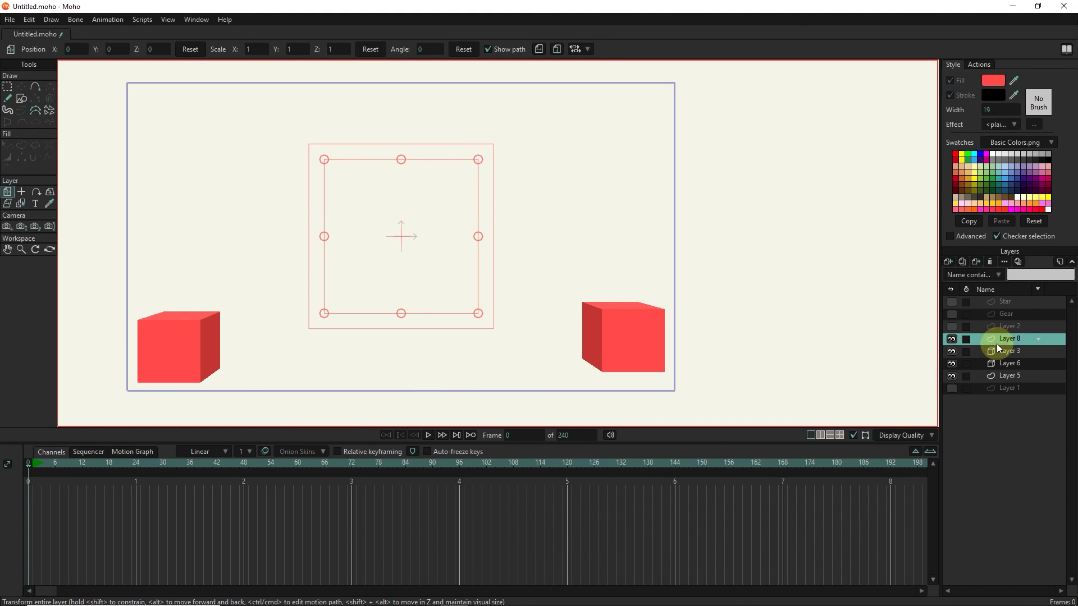
left_click(144, 21)
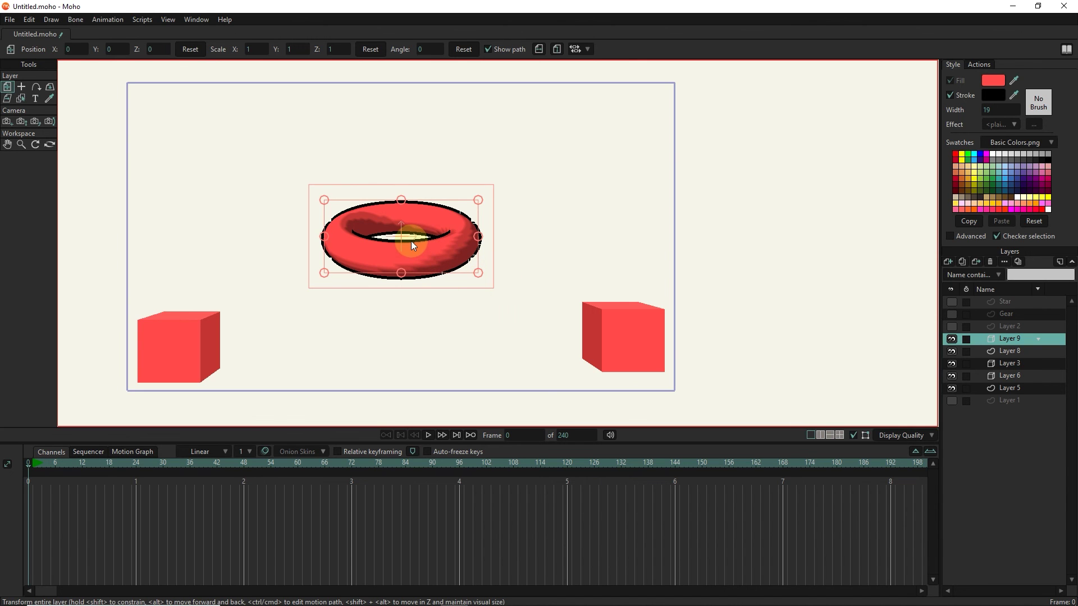
left_click(49, 87)
mouse_move(376, 238)
left_mouse_down()
mouse_move(396, 193)
mouse_move(414, 378)
mouse_move(398, 187)
mouse_move(534, 142)
mouse_move(336, 89)
mouse_move(572, 243)
mouse_move(225, 211)
mouse_move(428, 146)
mouse_move(373, 393)
mouse_move(380, 469)
mouse_move(362, 259)
mouse_move(498, 236)
mouse_move(469, 288)
left_mouse_up()
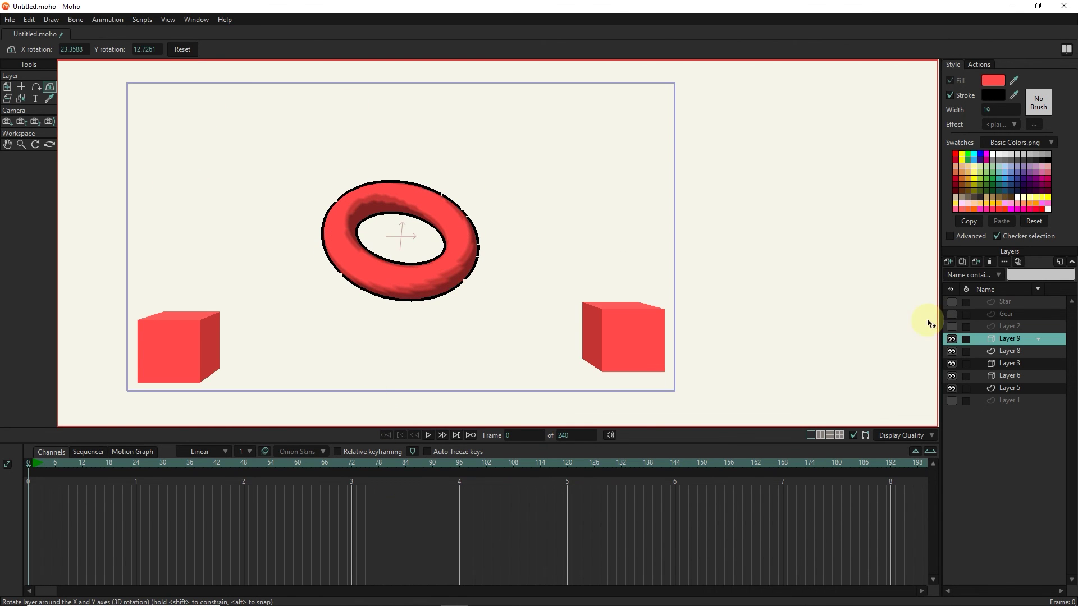
Turn off the torus's outline edges in 3D Options and rotate it toward face-on
double_click(1003, 339)
left_click(753, 106)
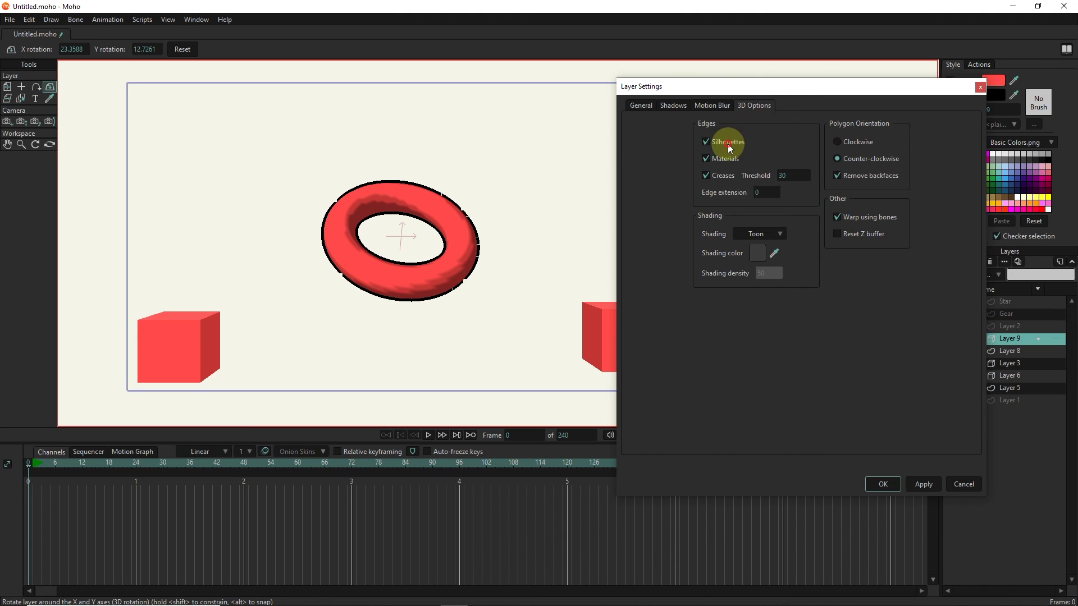
left_click(721, 174)
left_click(883, 484)
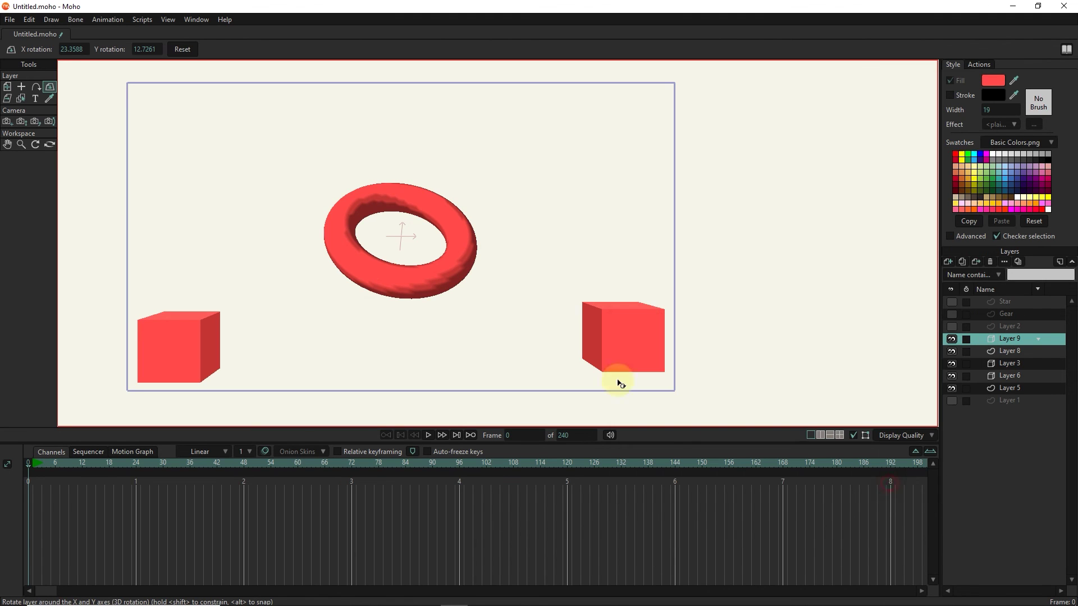
mouse_move(433, 271)
left_mouse_down()
mouse_move(361, 177)
mouse_move(209, 66)
left_mouse_up()
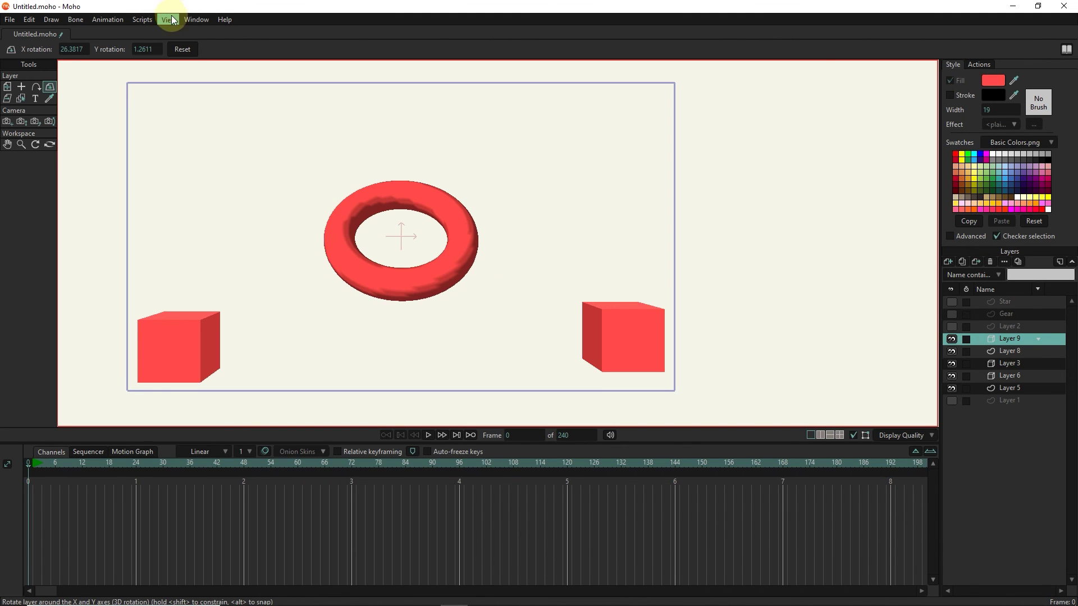
Tilt the torus diagonally with Rotate Layer XY so its inner surface shows
left_click(143, 19)
mouse_move(177, 31)
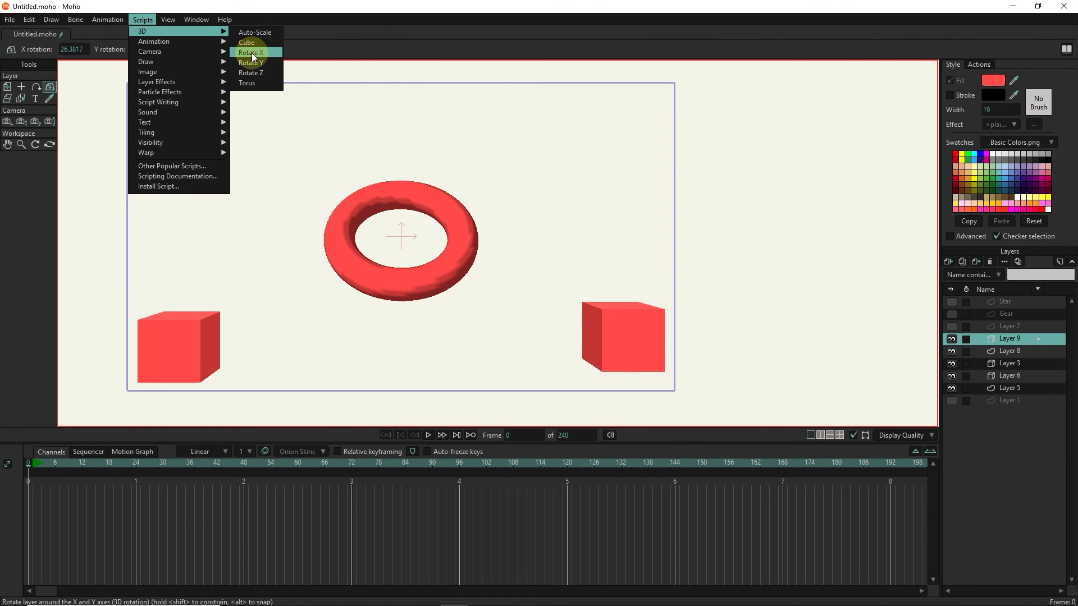
mouse_move(516, 311)
left_mouse_down()
mouse_move(364, 199)
mouse_move(418, 255)
left_mouse_up()
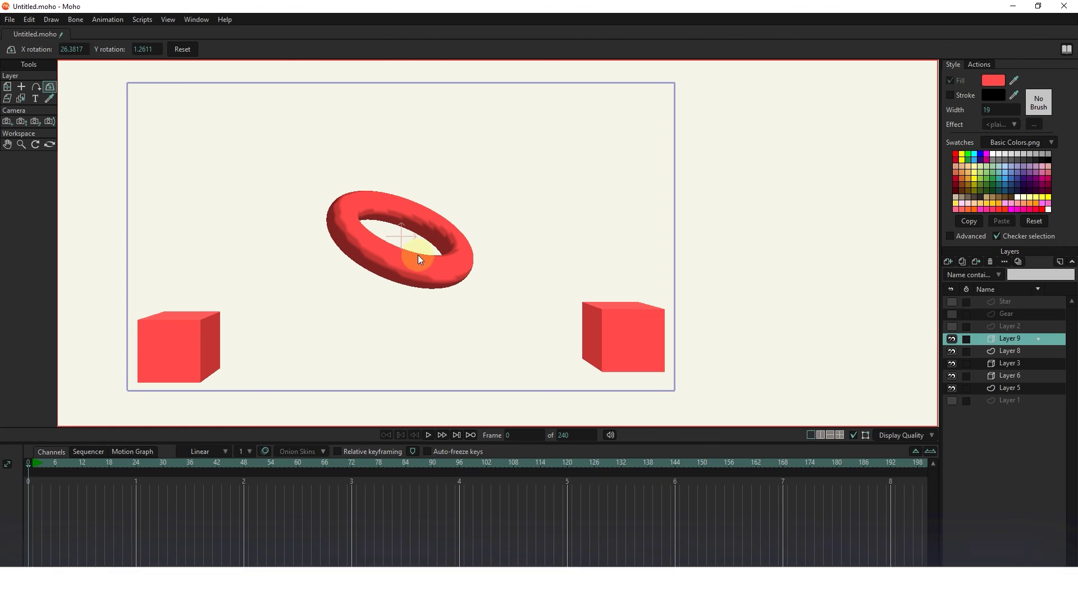